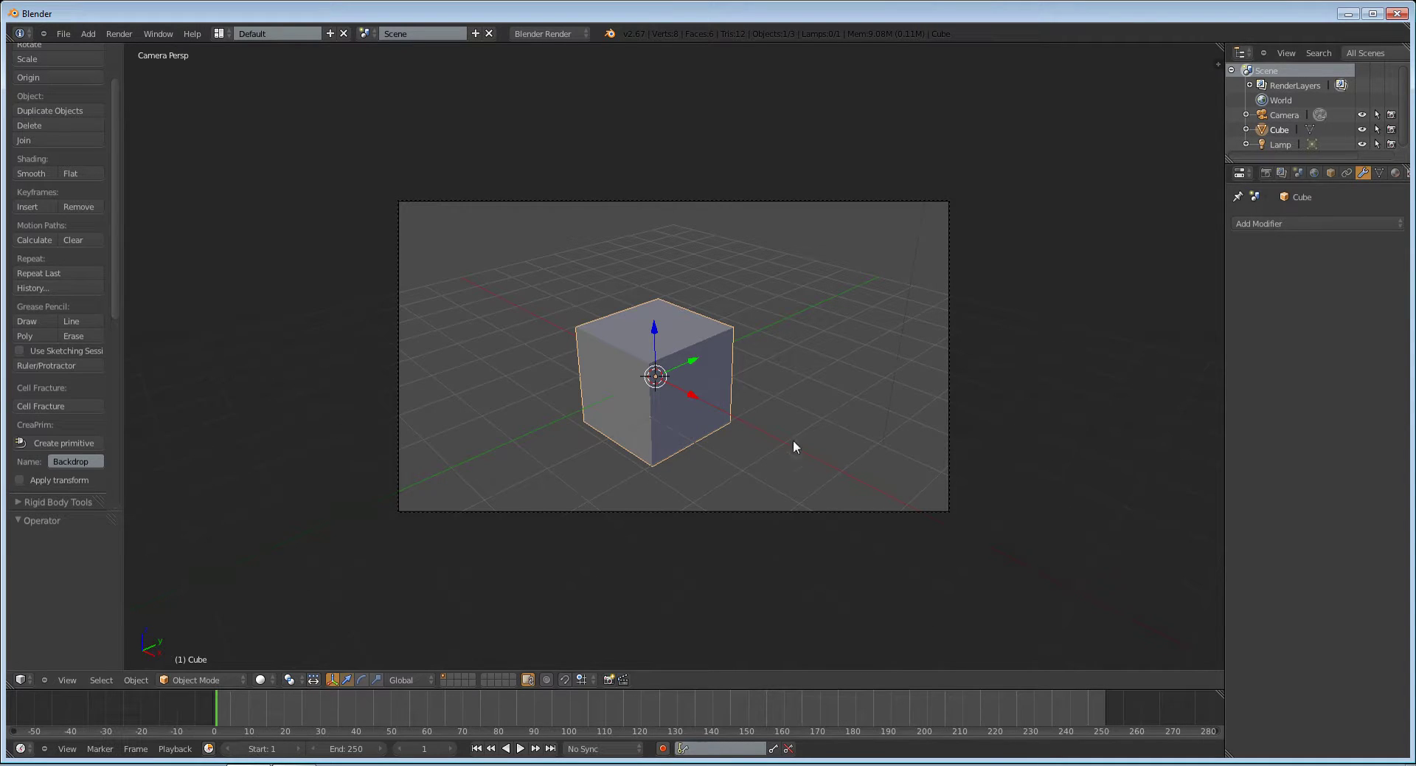
Delete the default cube and add a Monkey mesh at the origin.
key(x)
click(912, 455)
key(shift+a)
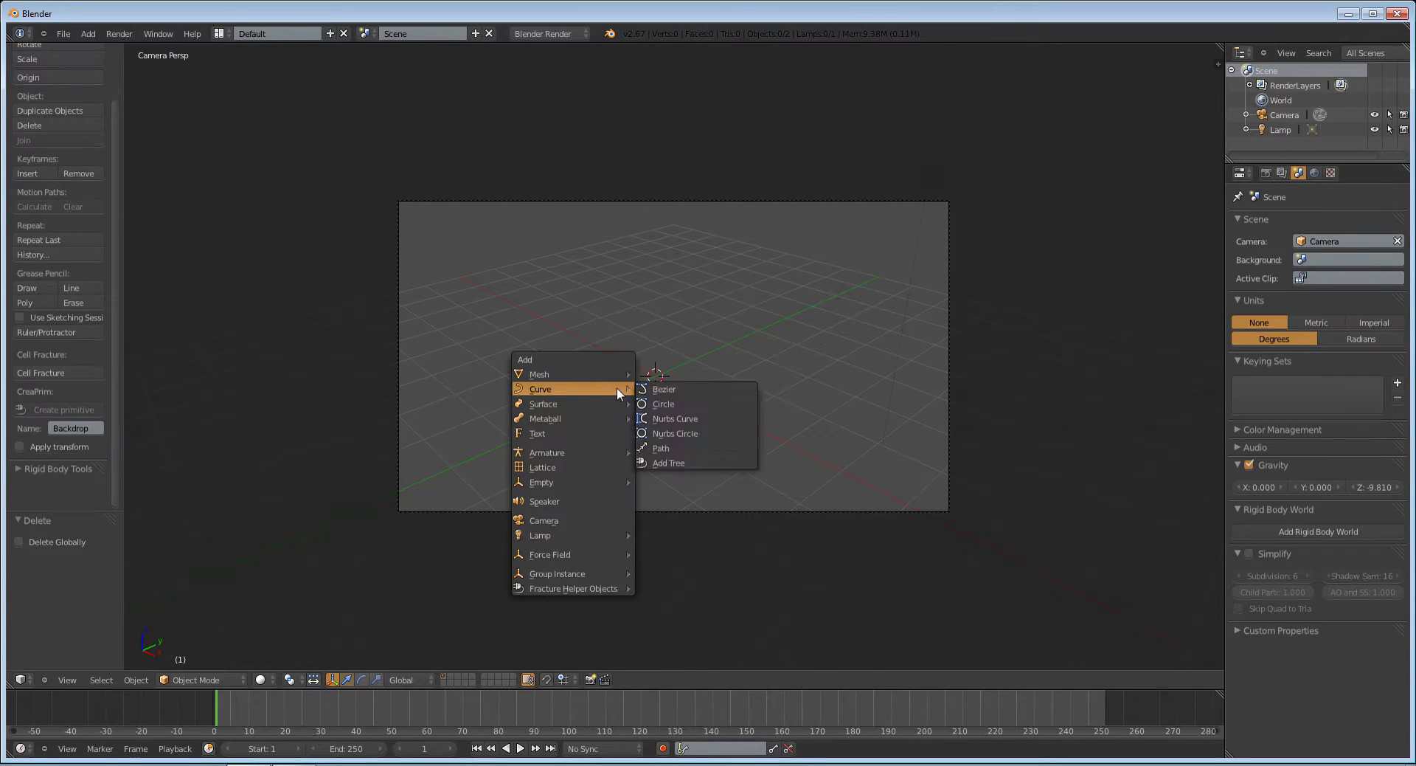
mouse_move(588, 375)
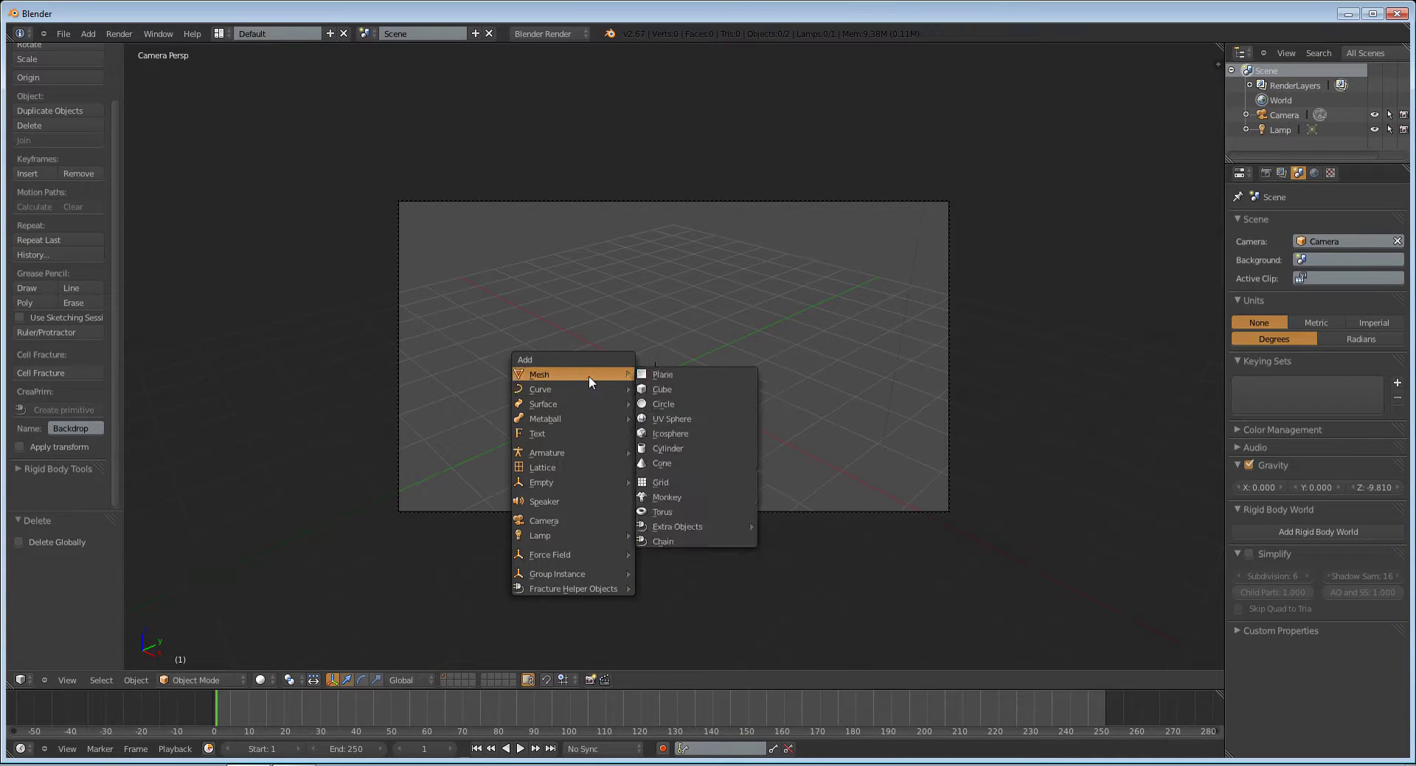
click(692, 495)
In front view, give the monkey a Basis shape key and a second shape key named eyebrow_up_l.
key(KP_1)
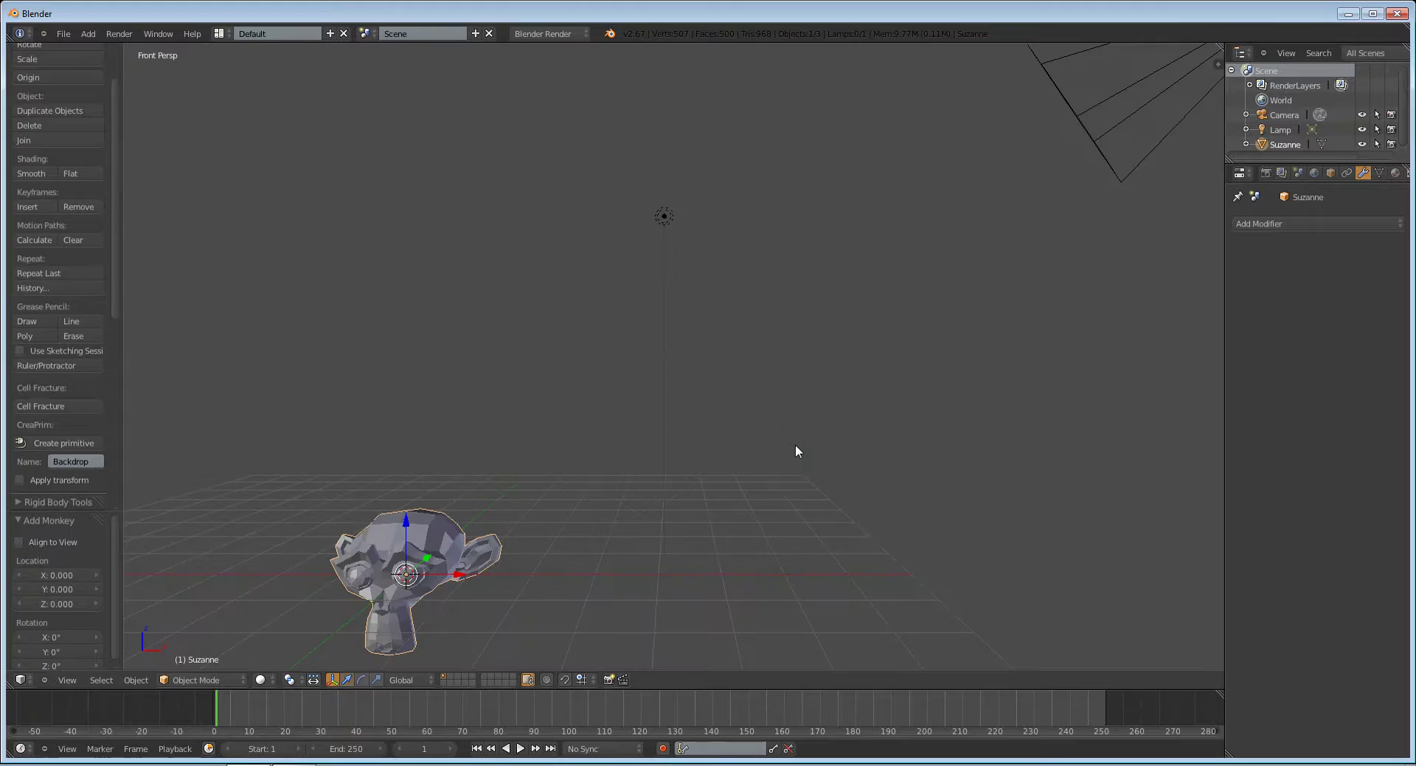
key(KP_Decimal)
middle_drag(953, 344, 967, 314)
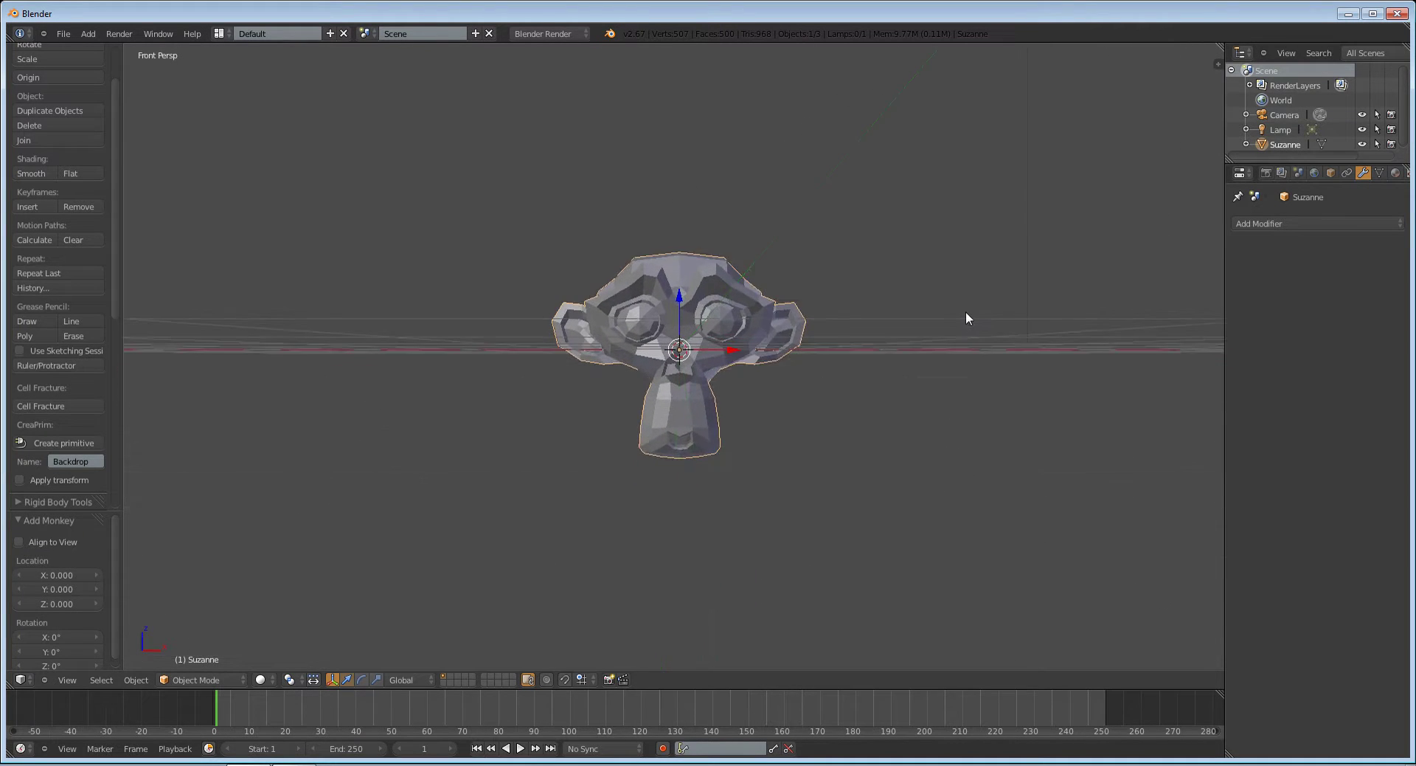
scroll(966, 314, up, 2)
scroll(703, 377, up, 1)
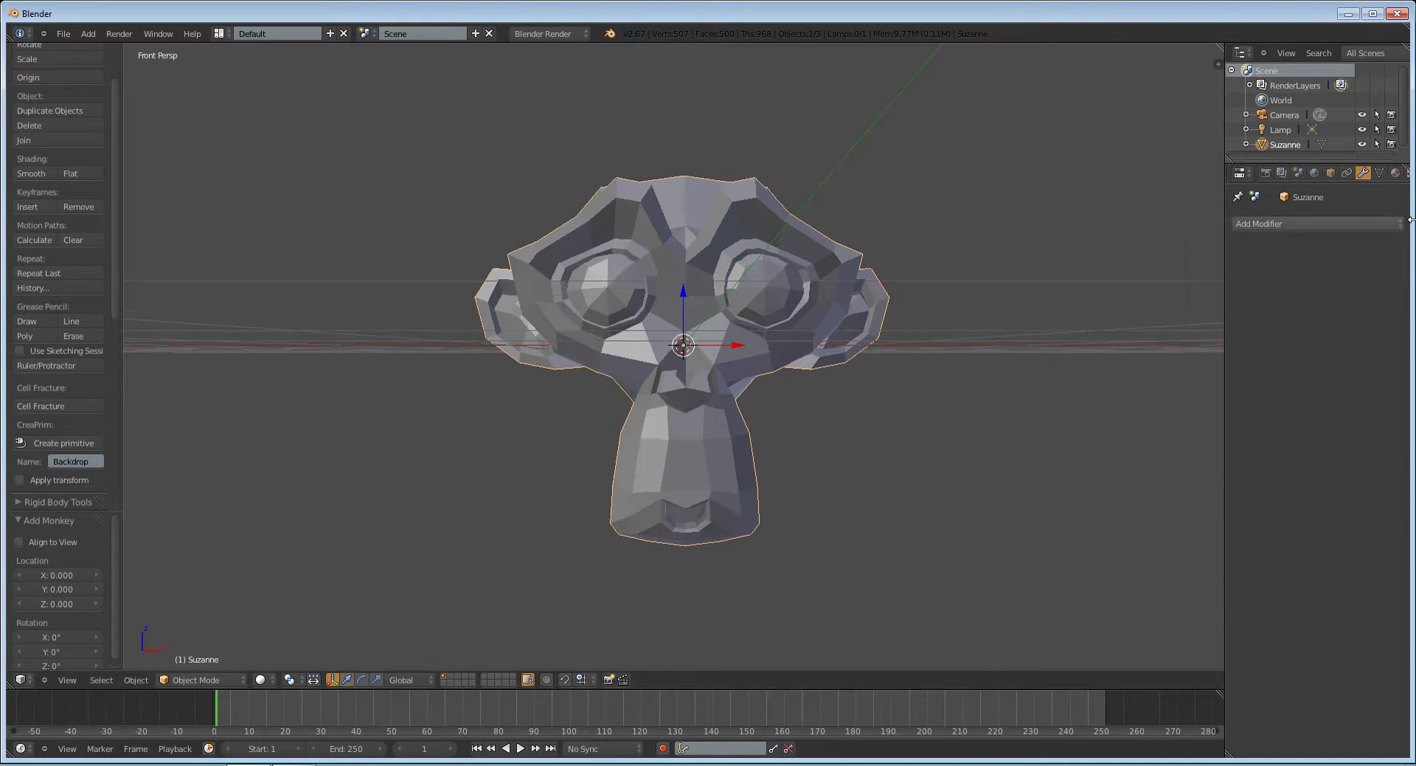
click(1380, 174)
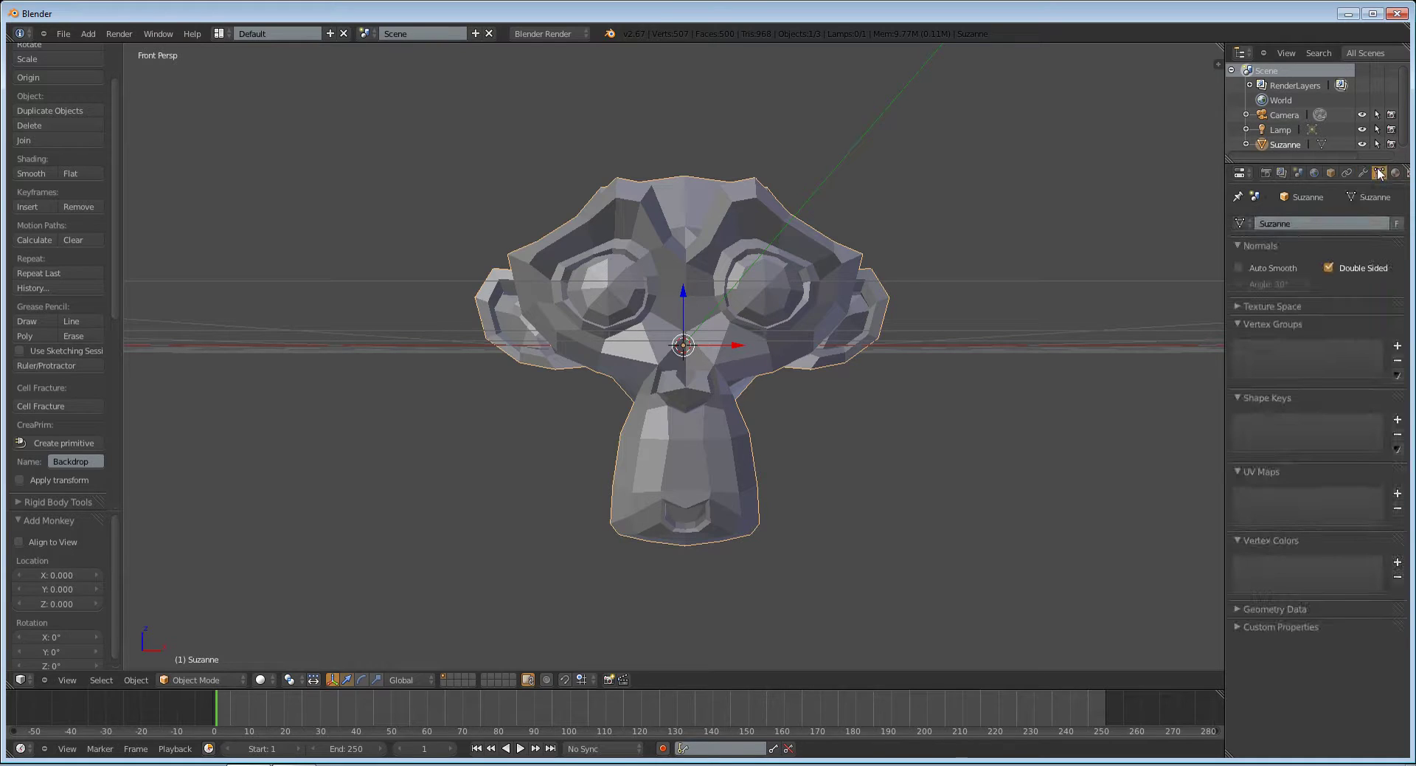
click(1397, 419)
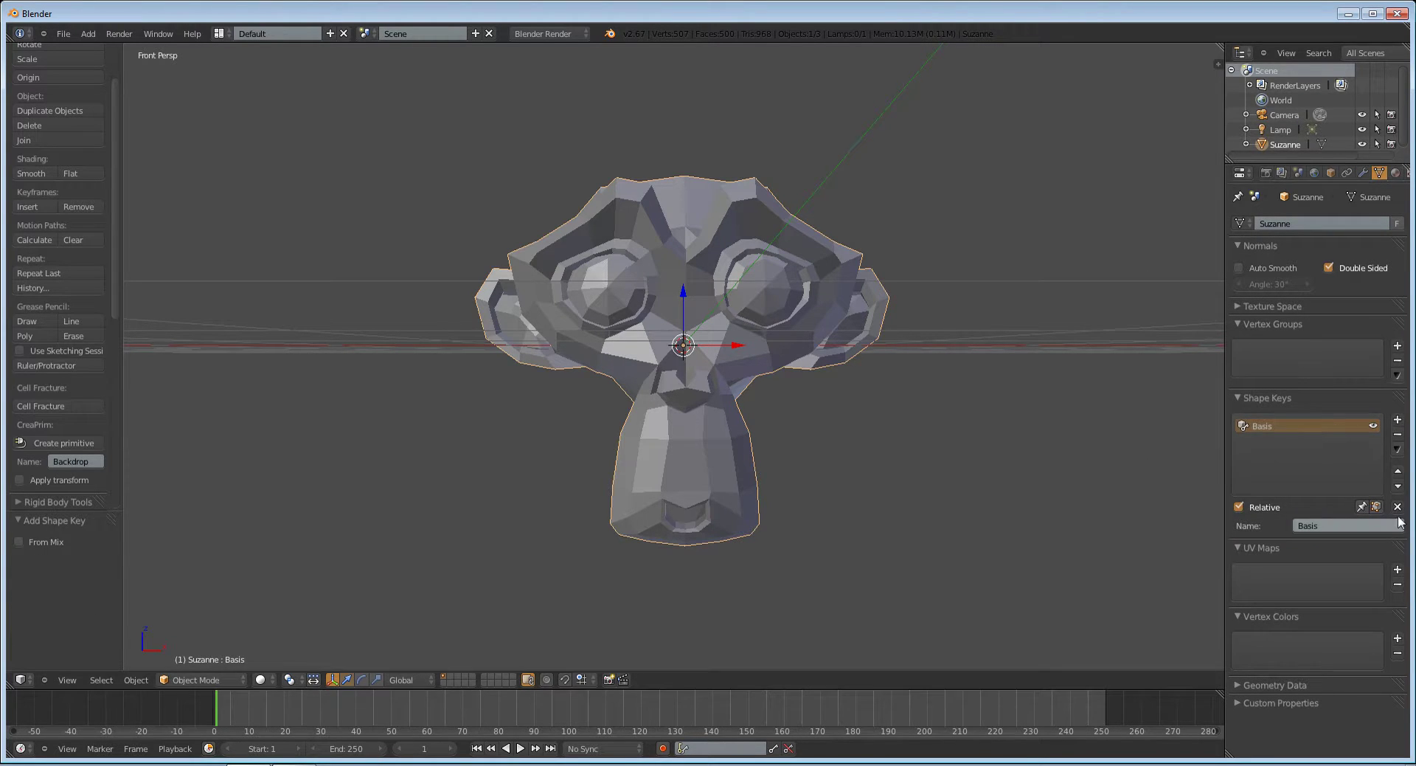
click(1397, 419)
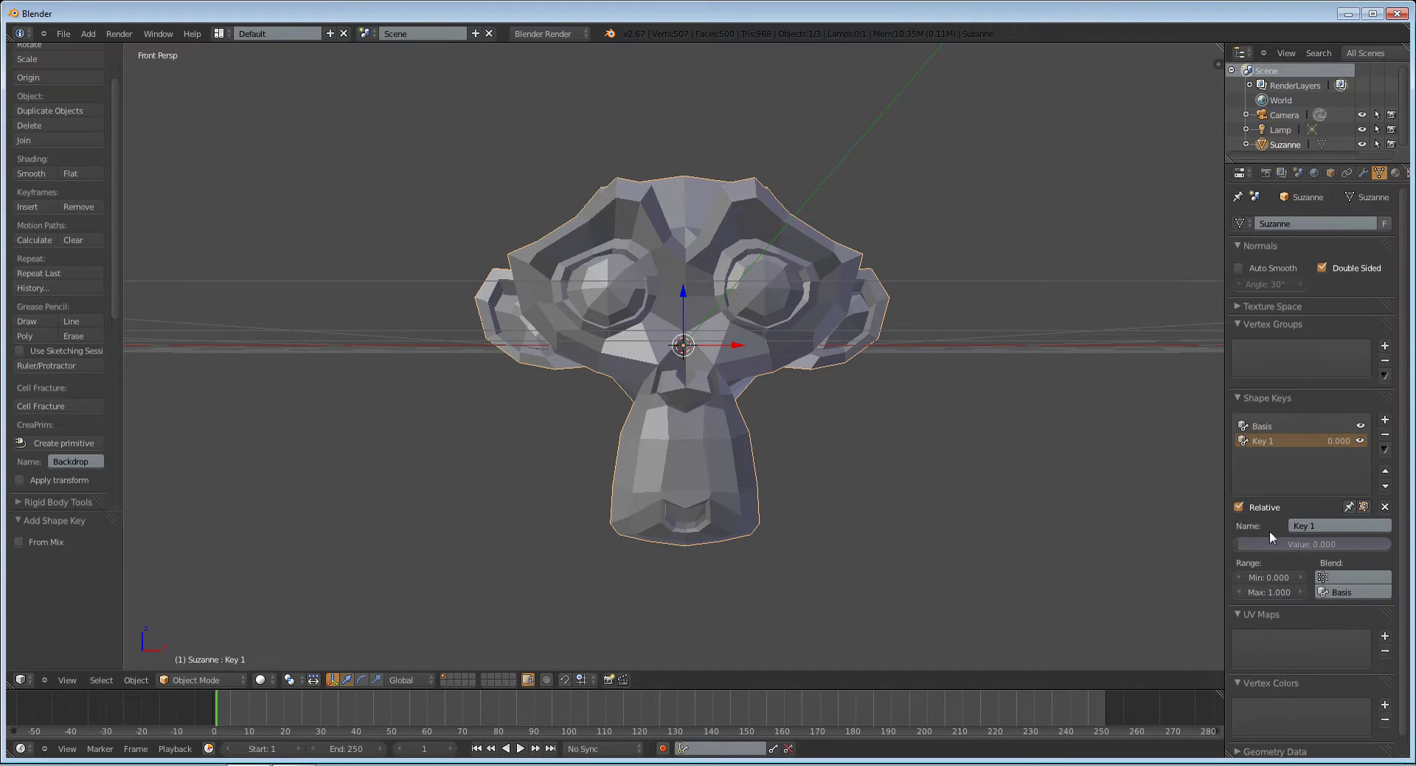
click(1320, 527)
text(eyebrow_up_l)
key(Return)
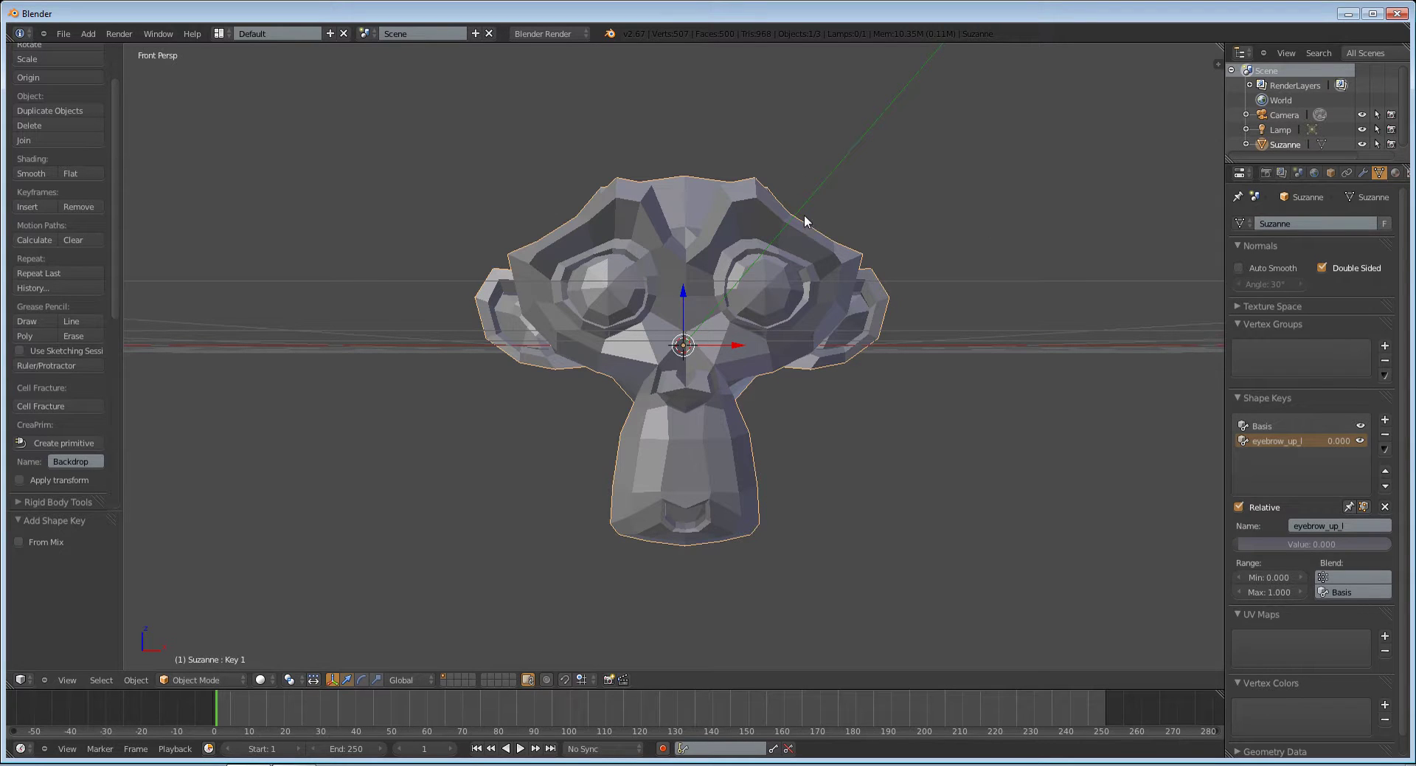
Set eyebrow_up_l to 1.000 and raise the vertices of the monkey's left eyebrow about 0.246 along Z in Edit Mode.
drag(1290, 547, 1393, 552)
key(Tab)
key(a)
right_click(726, 193)
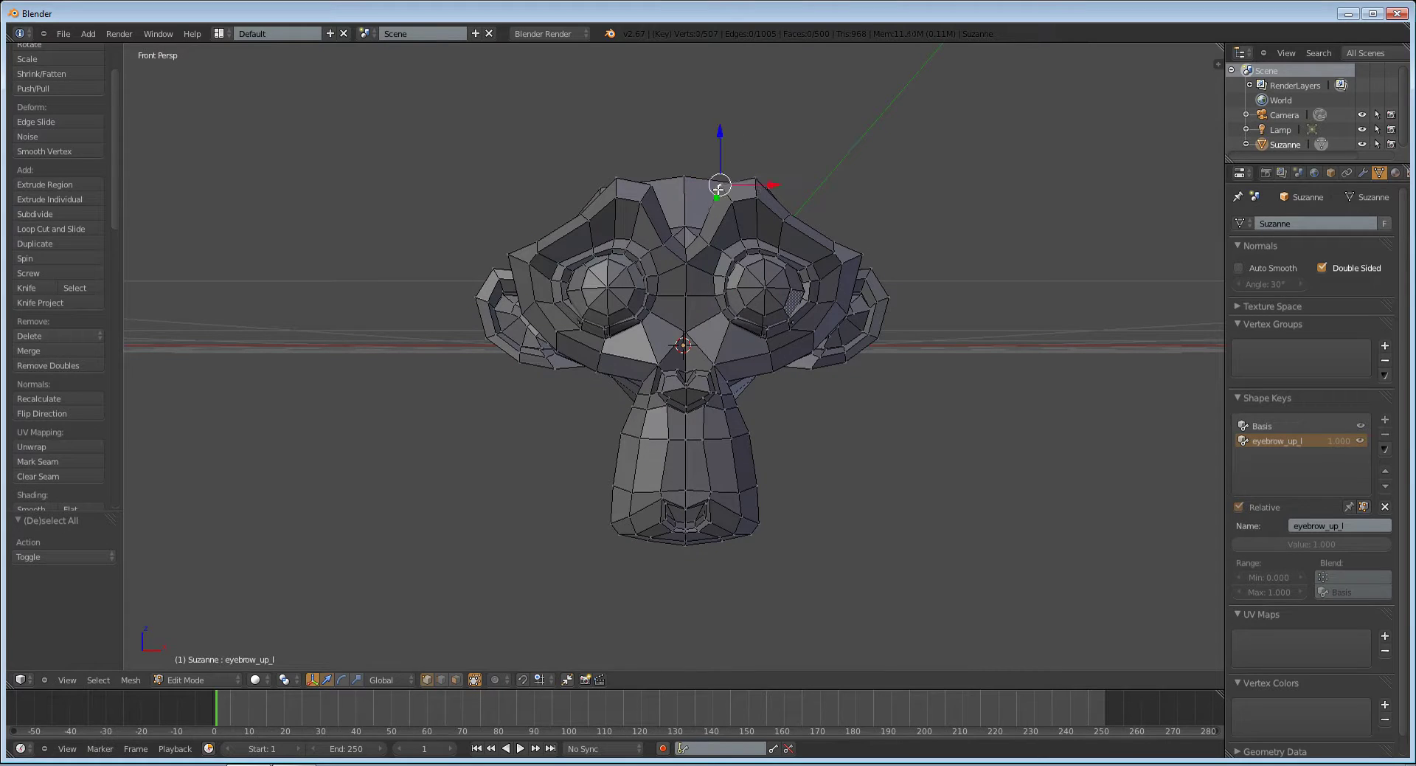
shift+right_click(761, 201)
shift+right_click(761, 182)
shift+right_click(785, 221)
shift+right_click(792, 216)
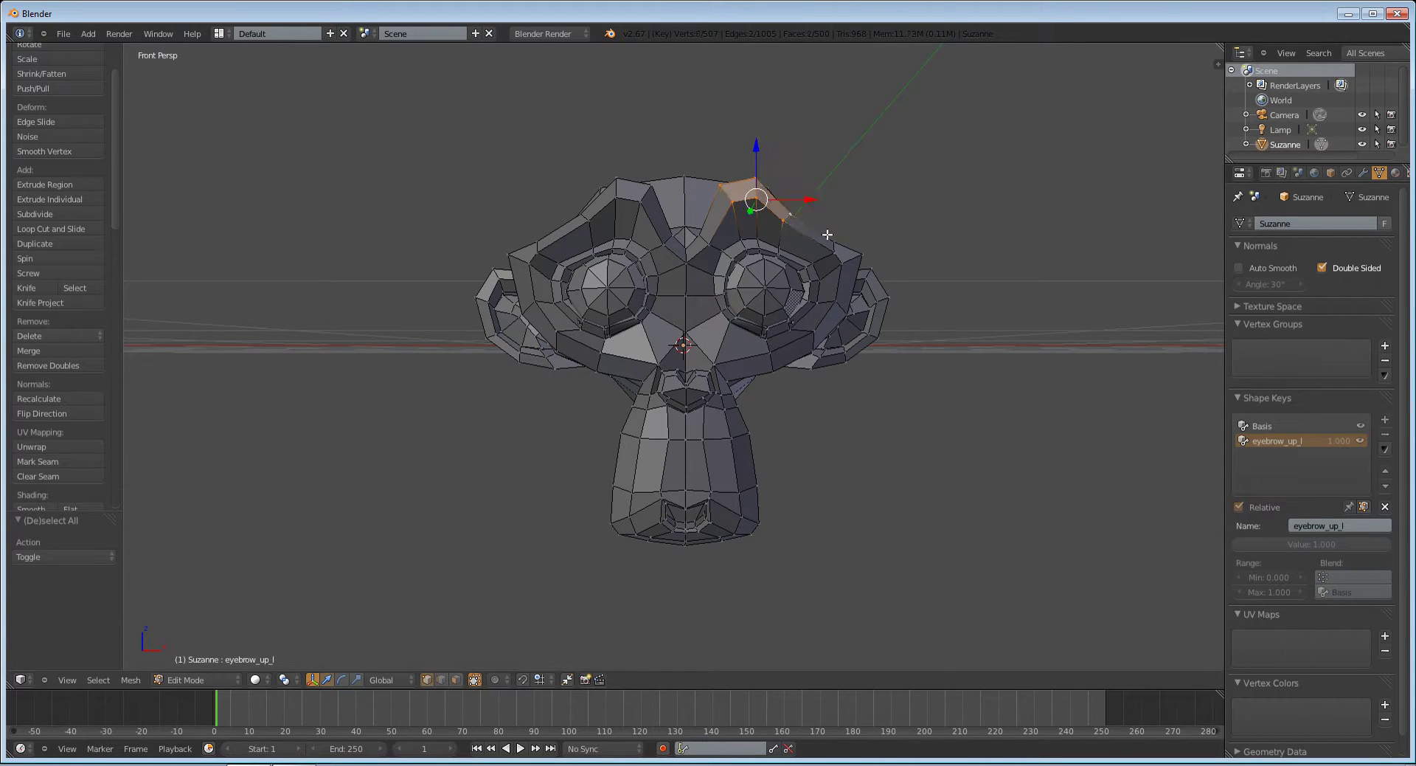
key(g)
key(z)
click(818, 191)
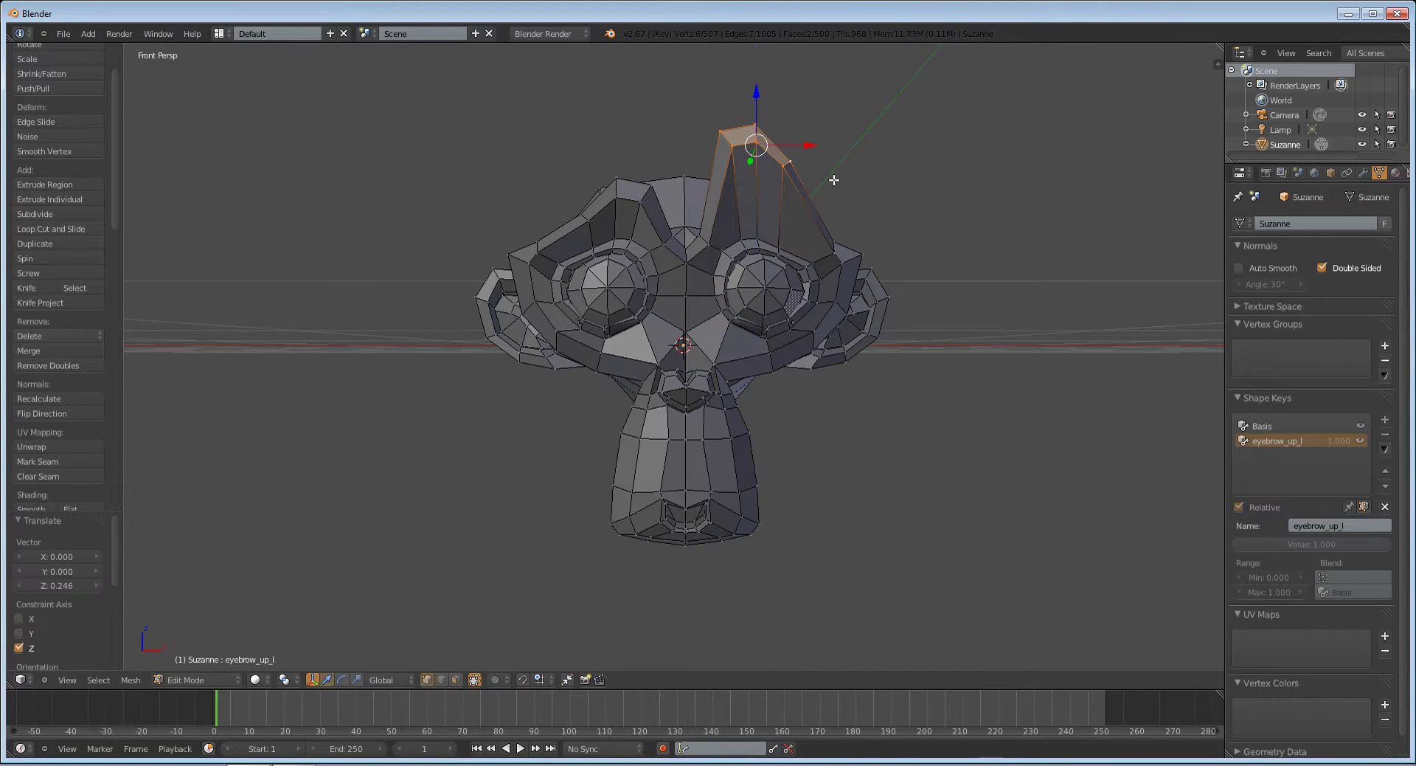
key(Tab)
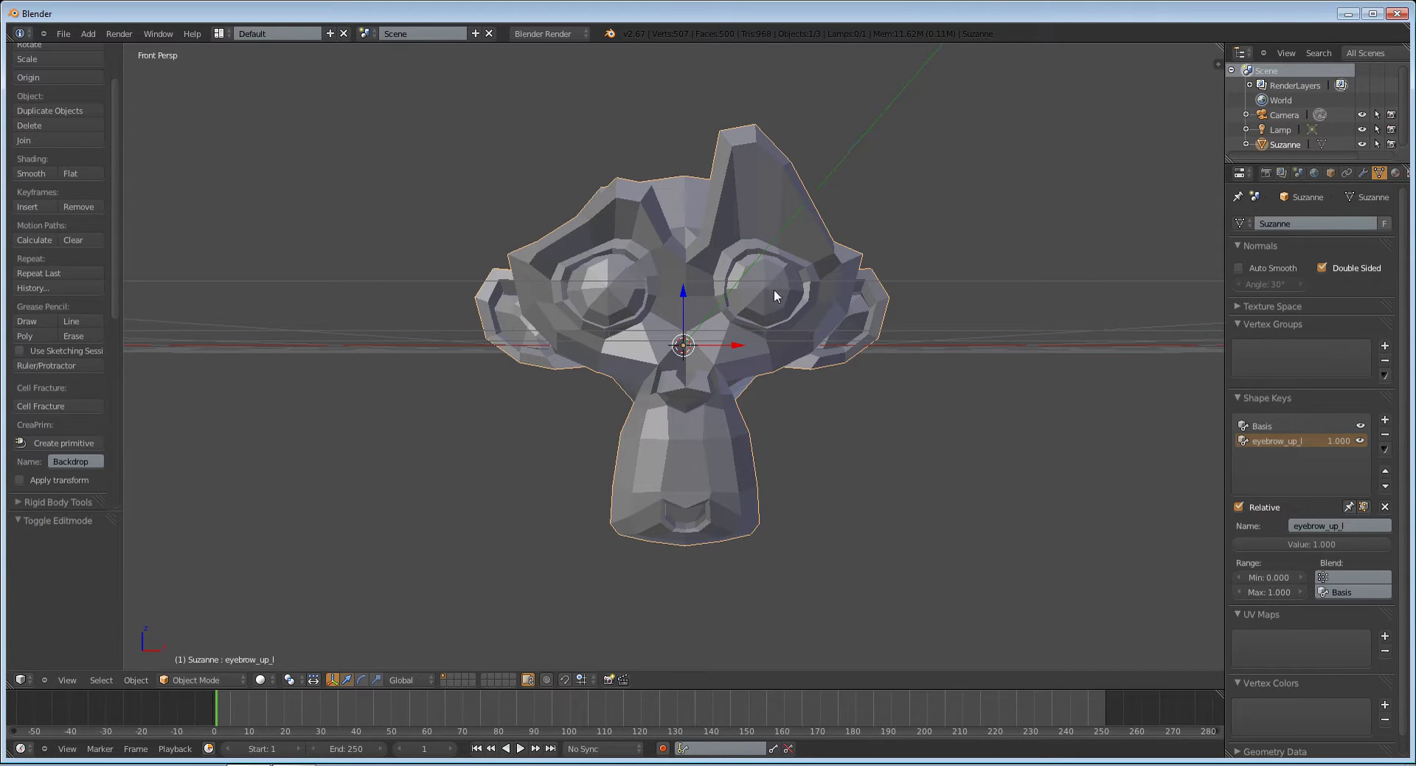
Test the eyebrow_up_l shape key by changing its value, leaving it at 0.000.
scroll(971, 368, down, 1)
scroll(941, 367, up, 2)
drag(1358, 543, 1413, 516)
key(ctrl+shift+z)
key(ctrl+z)
key(ctrl+shift+z)
key(ctrl+z)
key(ctrl+shift+z)
key(ctrl+z)
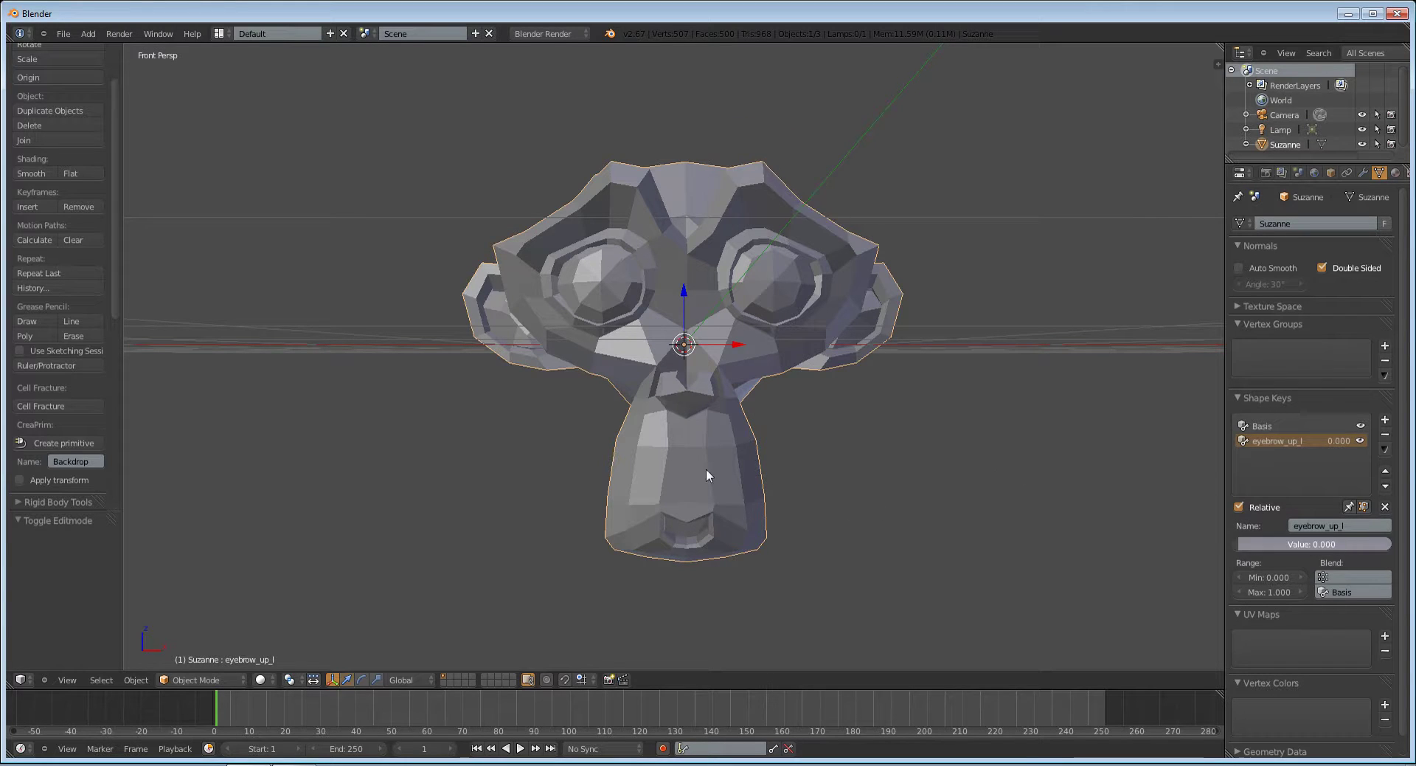
key(ctrl+shift+z)
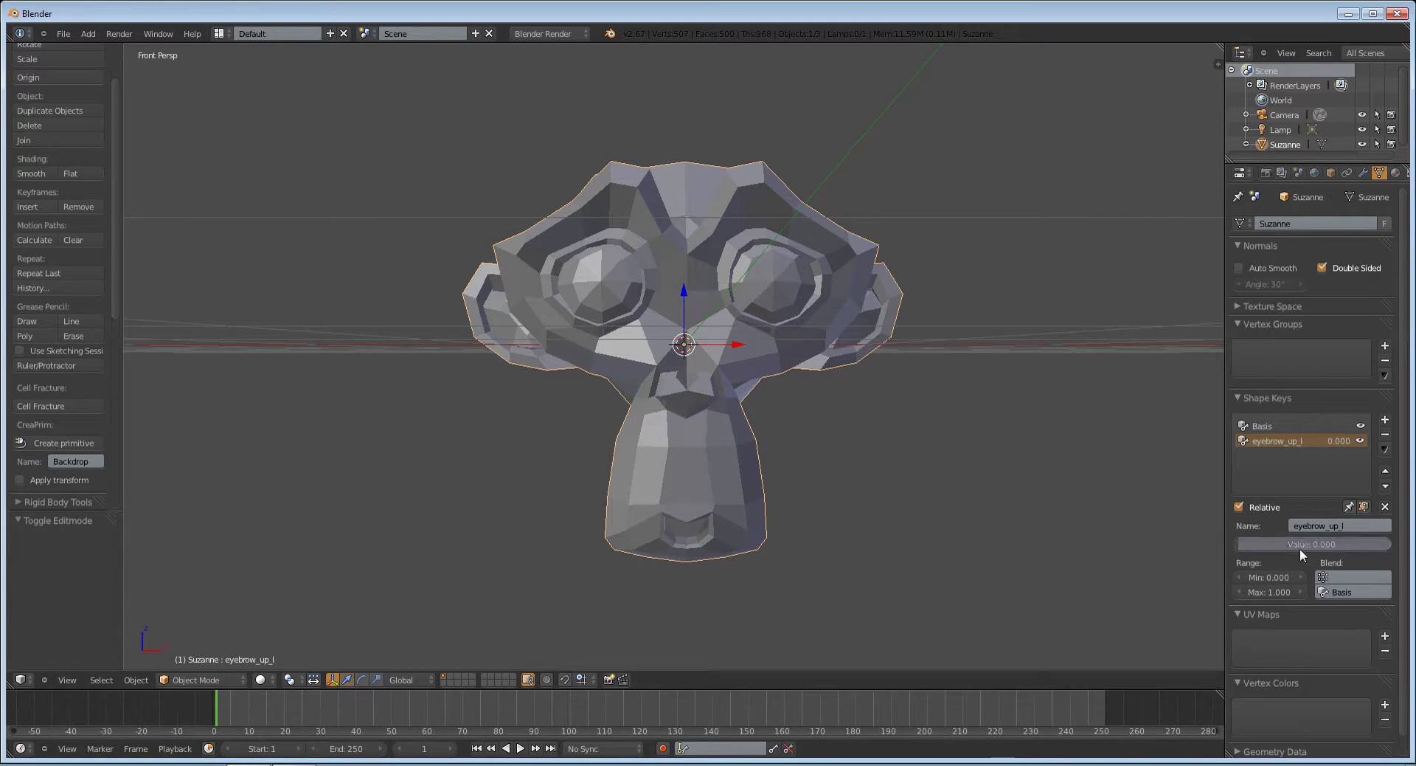
Add a driver to the value of the eyebrow_up_l shape key and copy that driver.
right_click(1347, 546)
click(1348, 546)
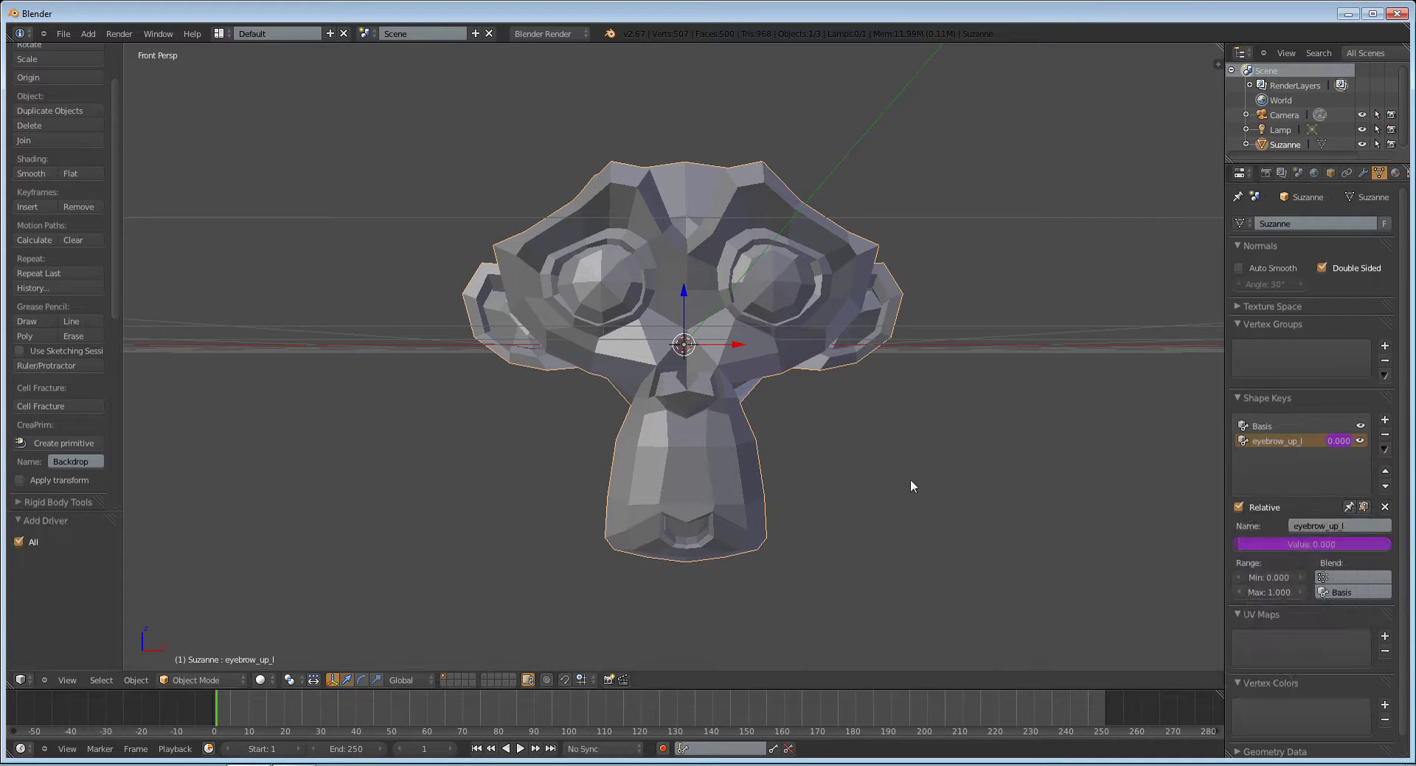
middle_drag(1038, 450, 920, 480)
key(KP_1)
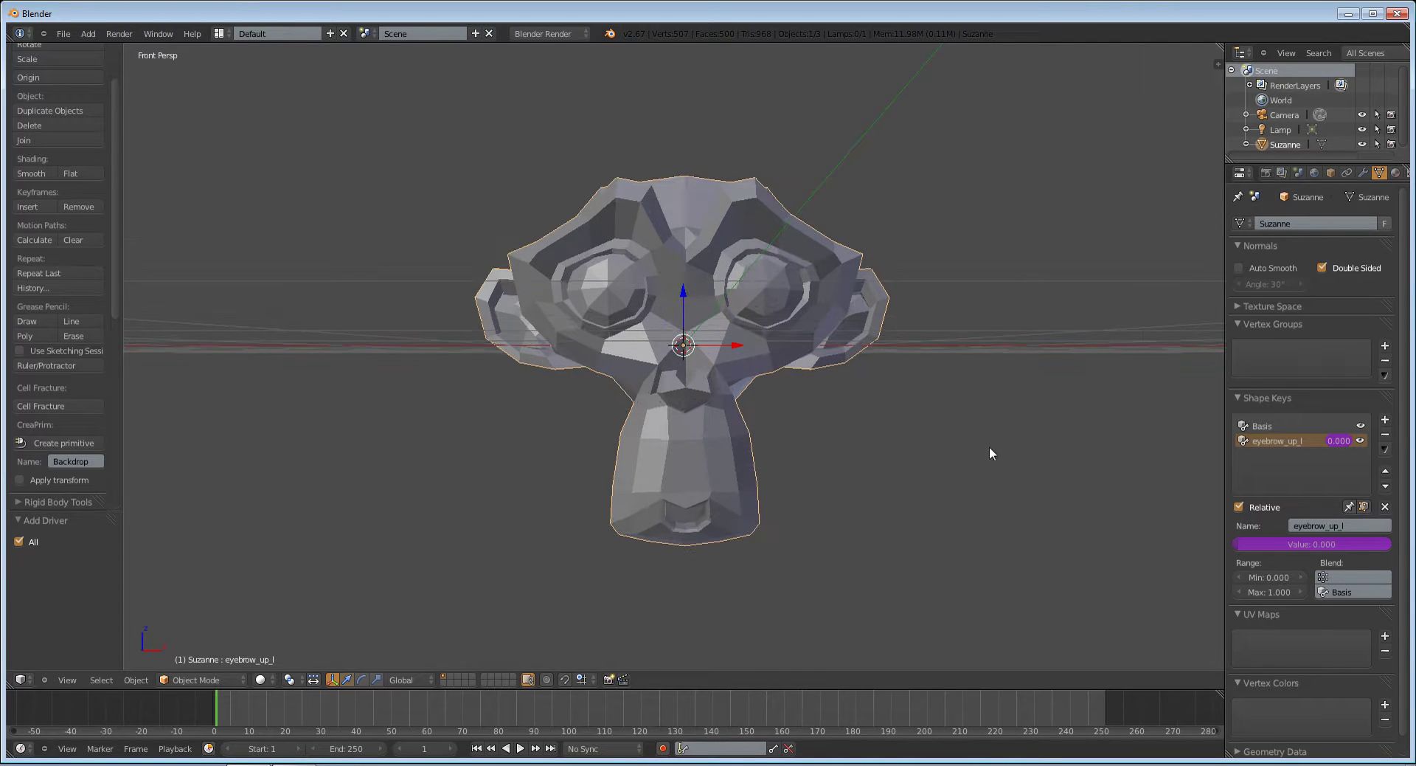
right_click(1304, 547)
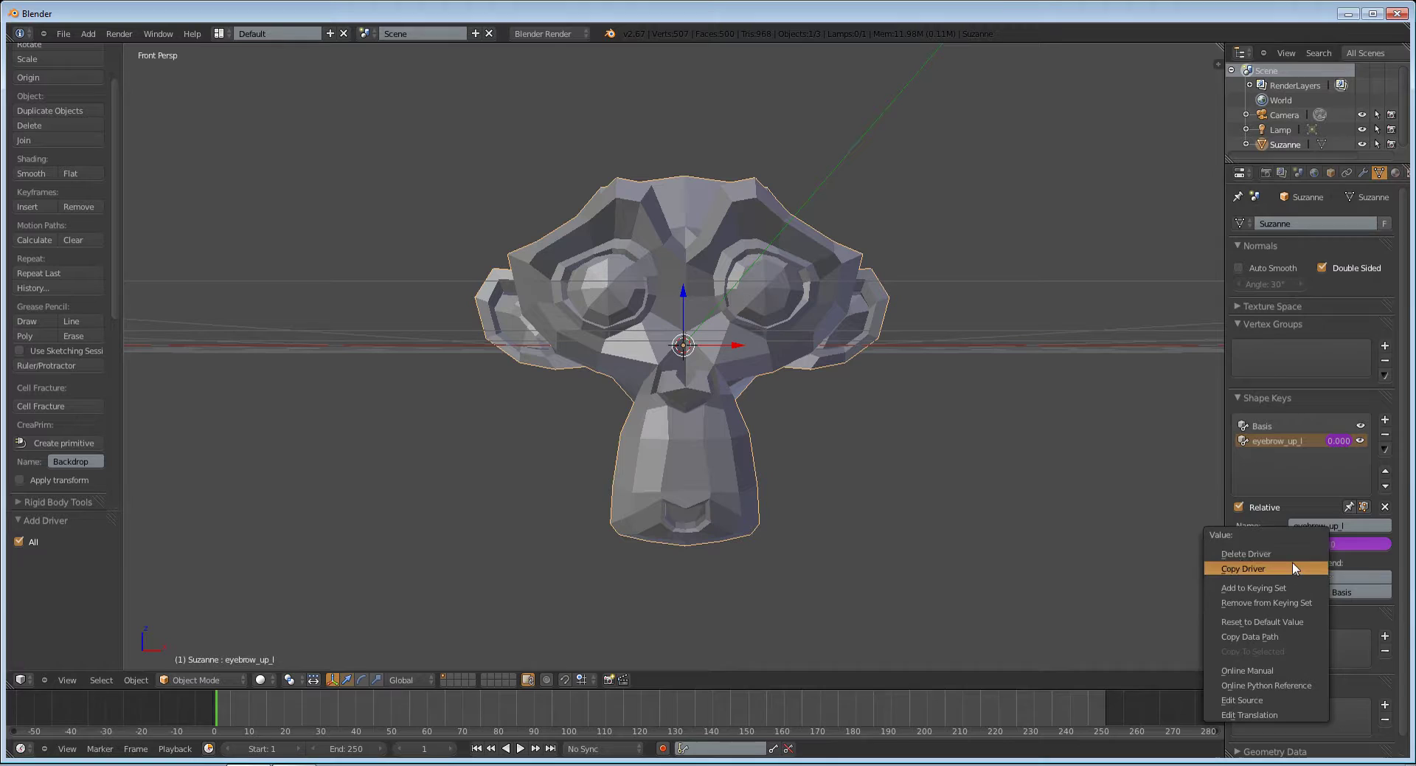
click(1292, 569)
Add a Bezier curve at the scene origin.
key(shift+a)
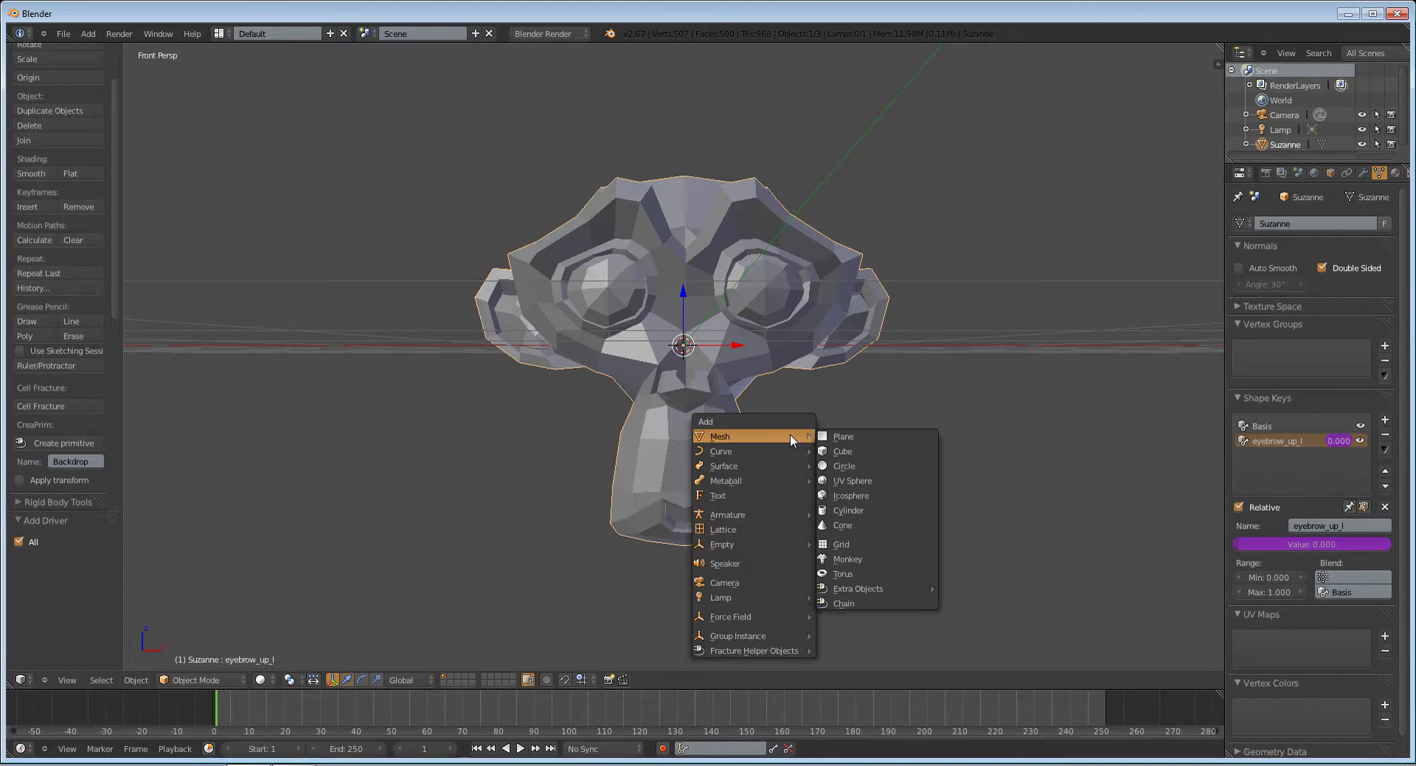
mouse_move(741, 466)
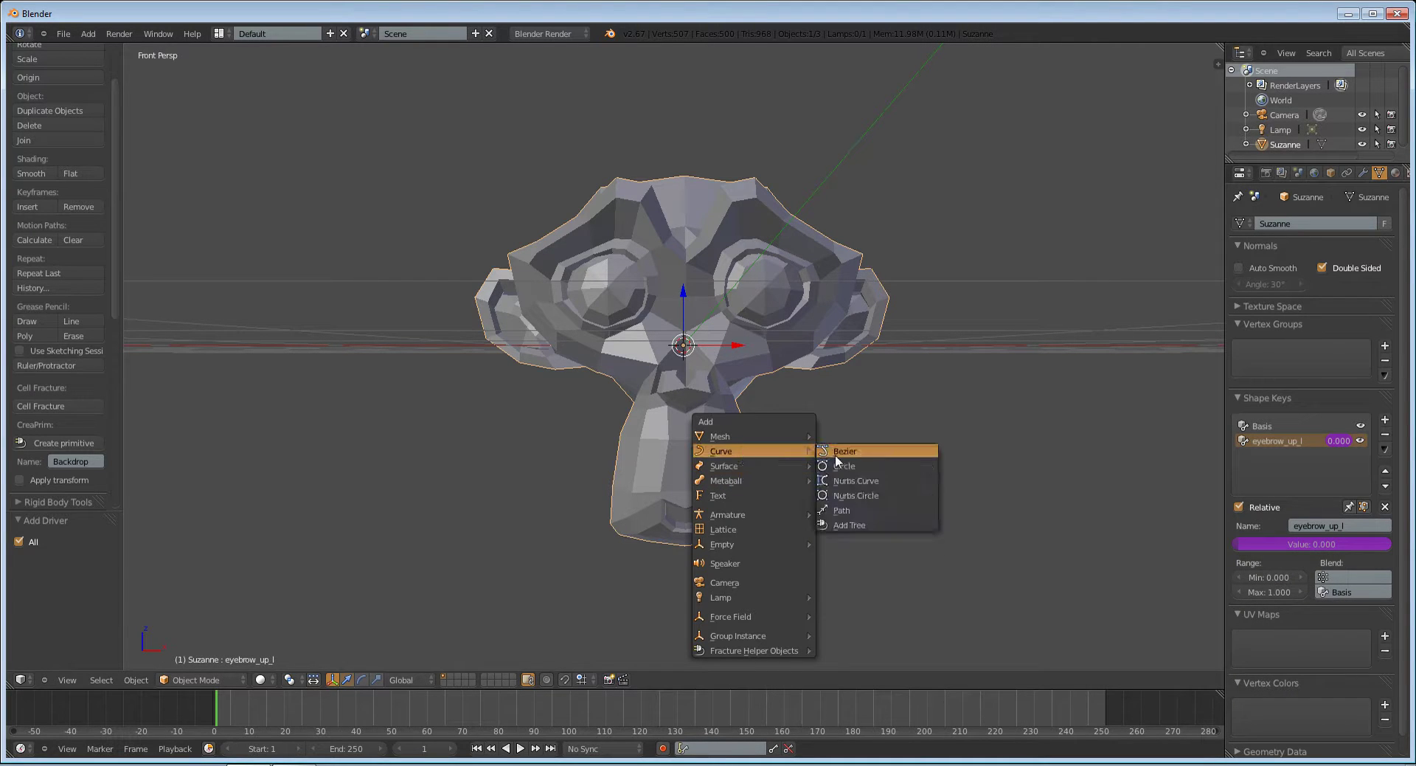
click(835, 453)
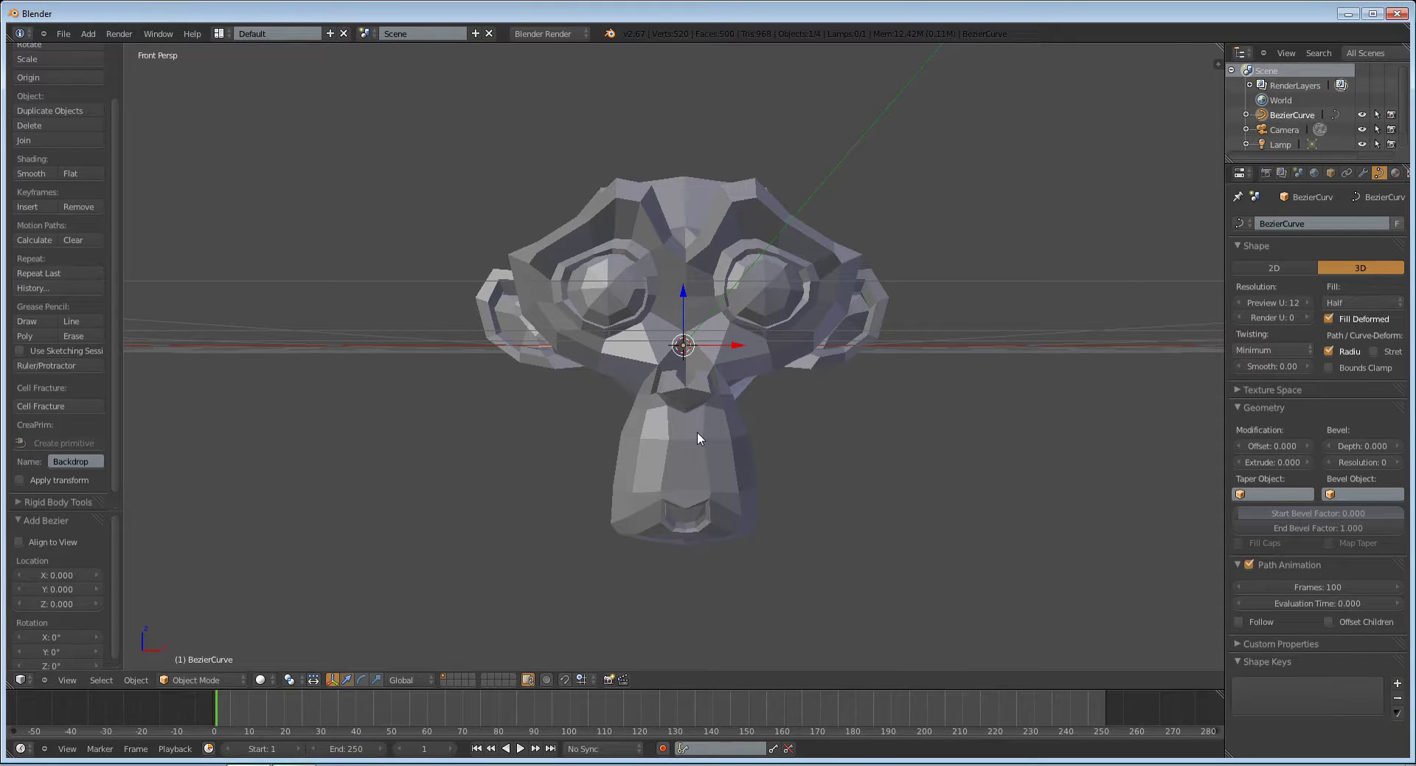
key(Tab)
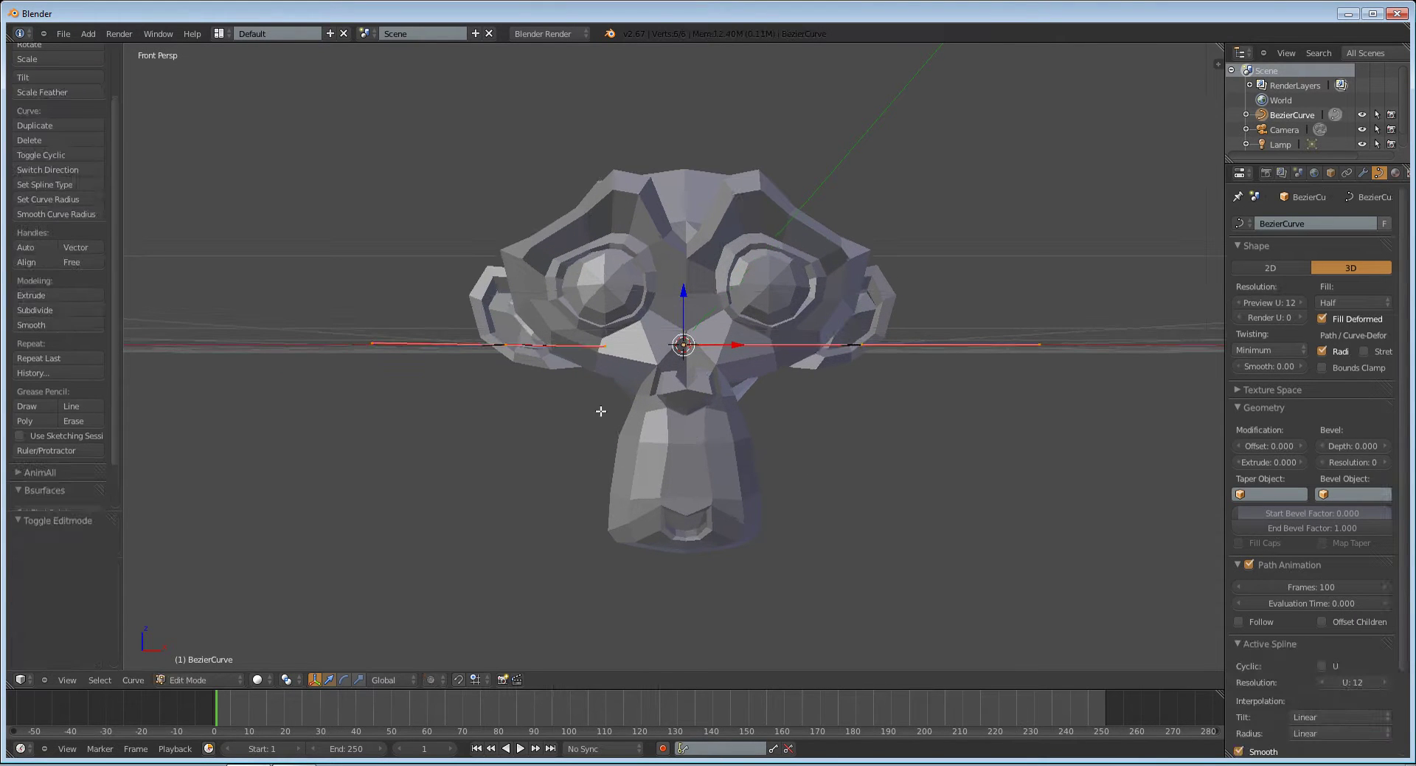
key(a)
key(a)
key(g)
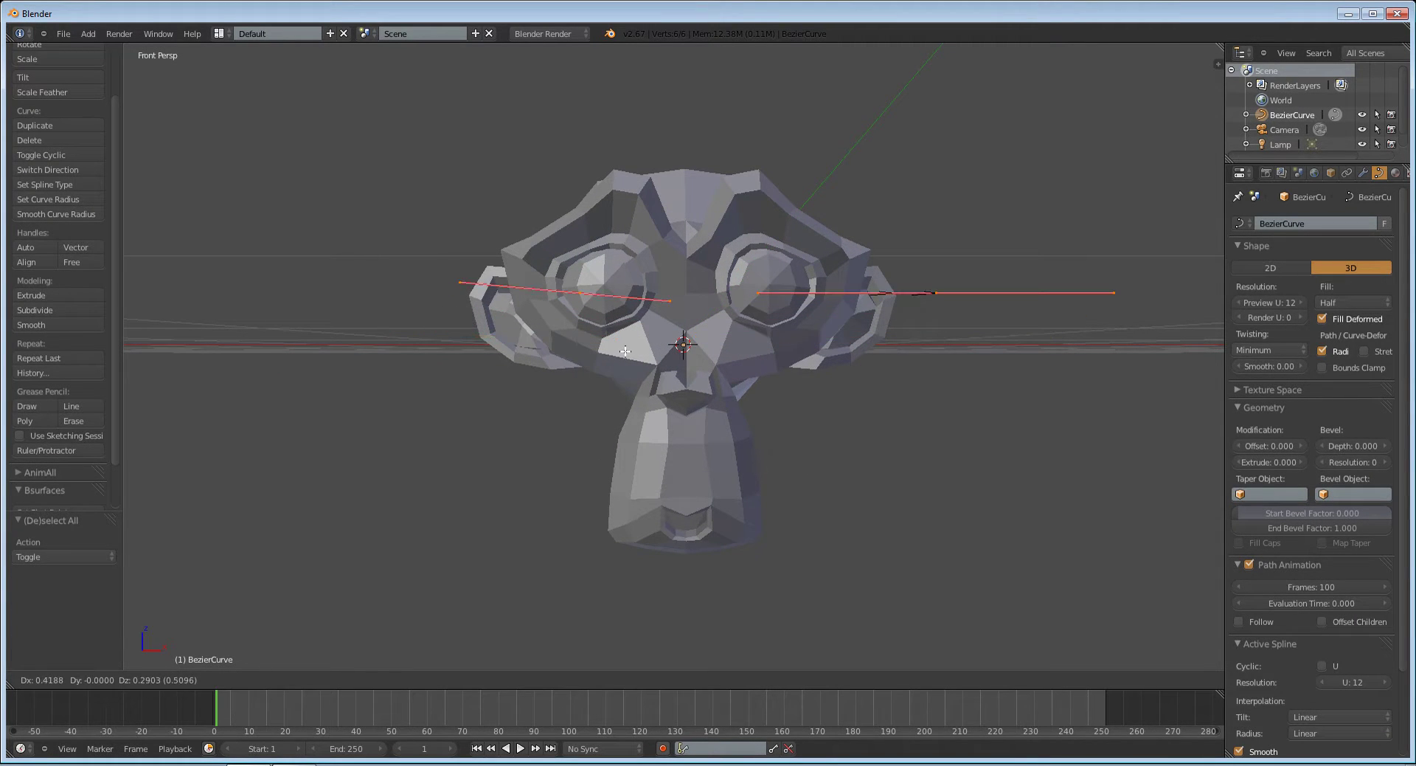
key(Escape)
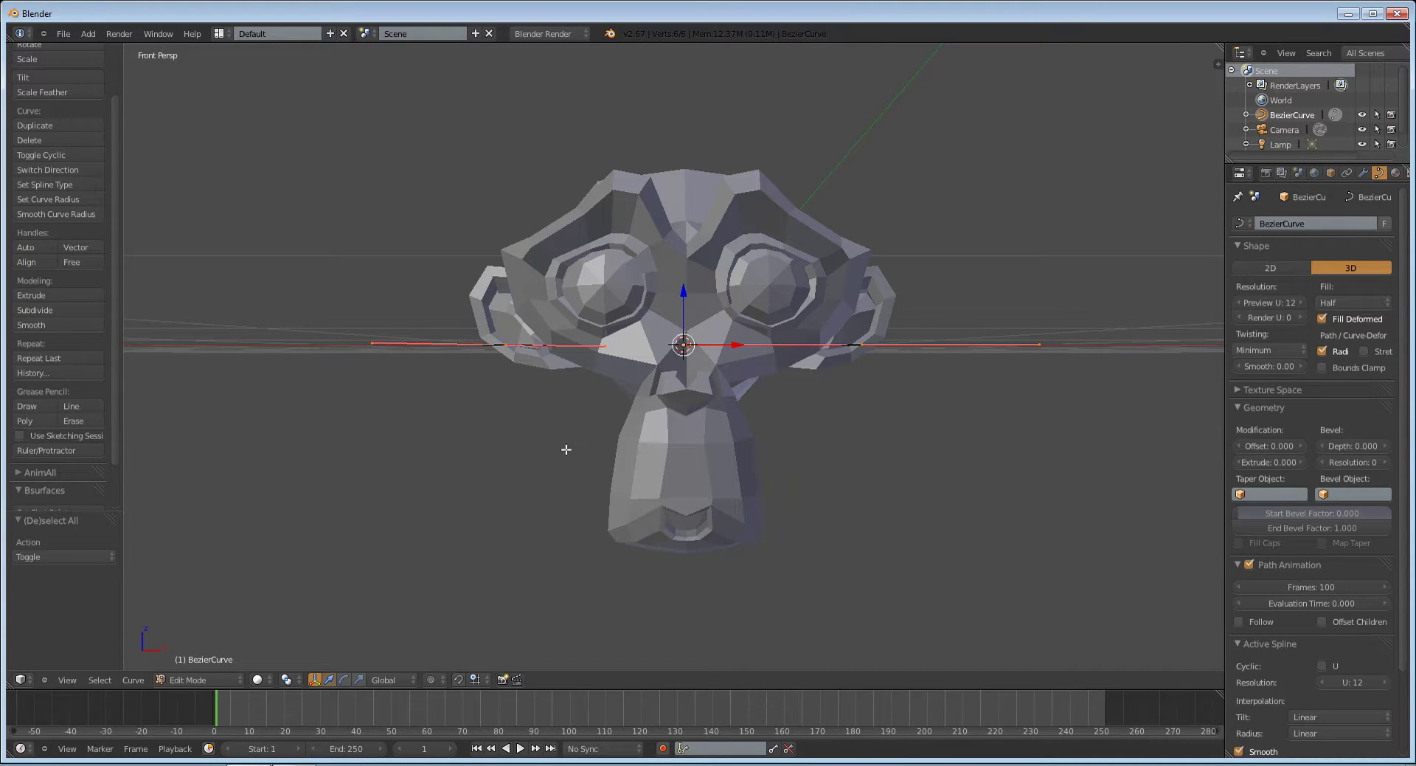
key(g)
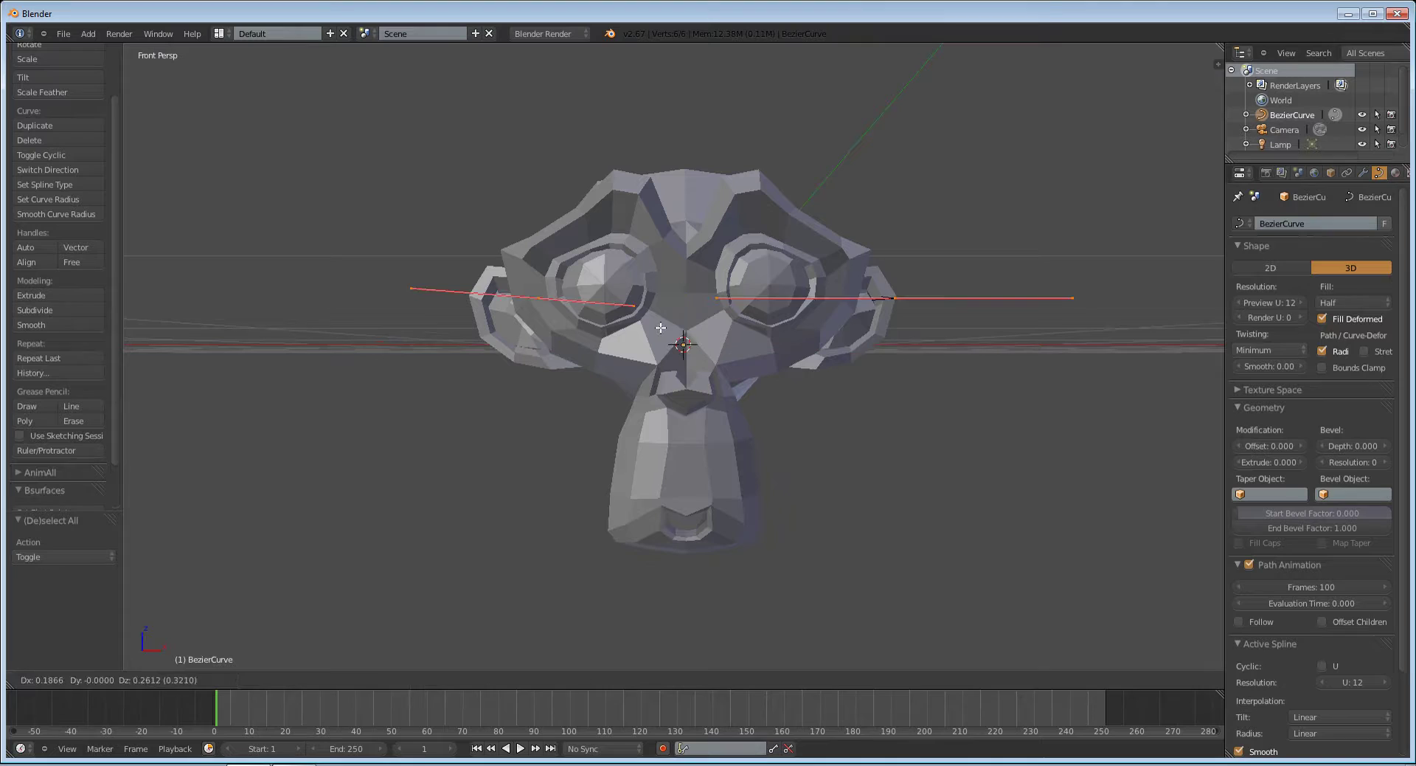
key(Escape)
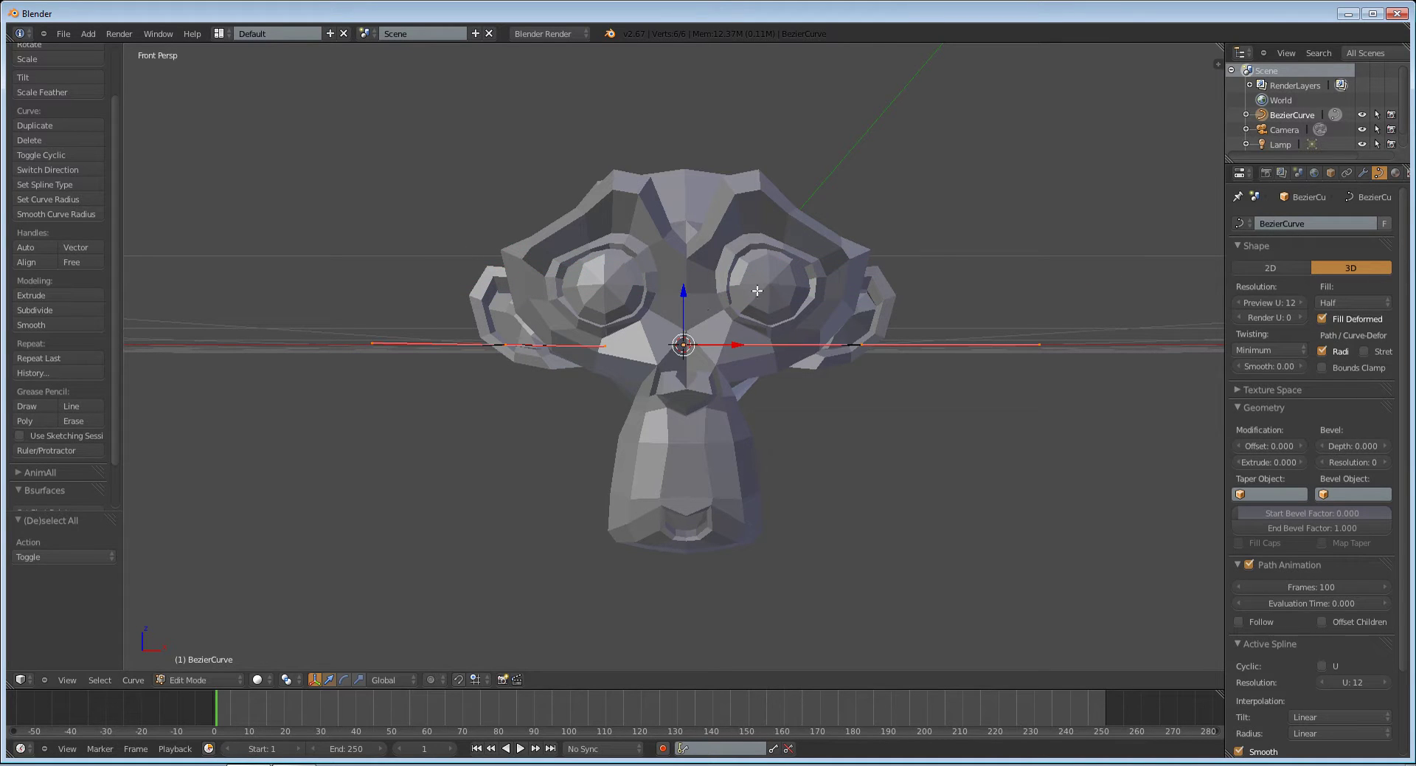
key(Tab)
Switch the viewport to wireframe and select the Bezier curve inside the monkey.
right_click(757, 291)
key(z)
scroll(715, 376, up, 1)
key(z)
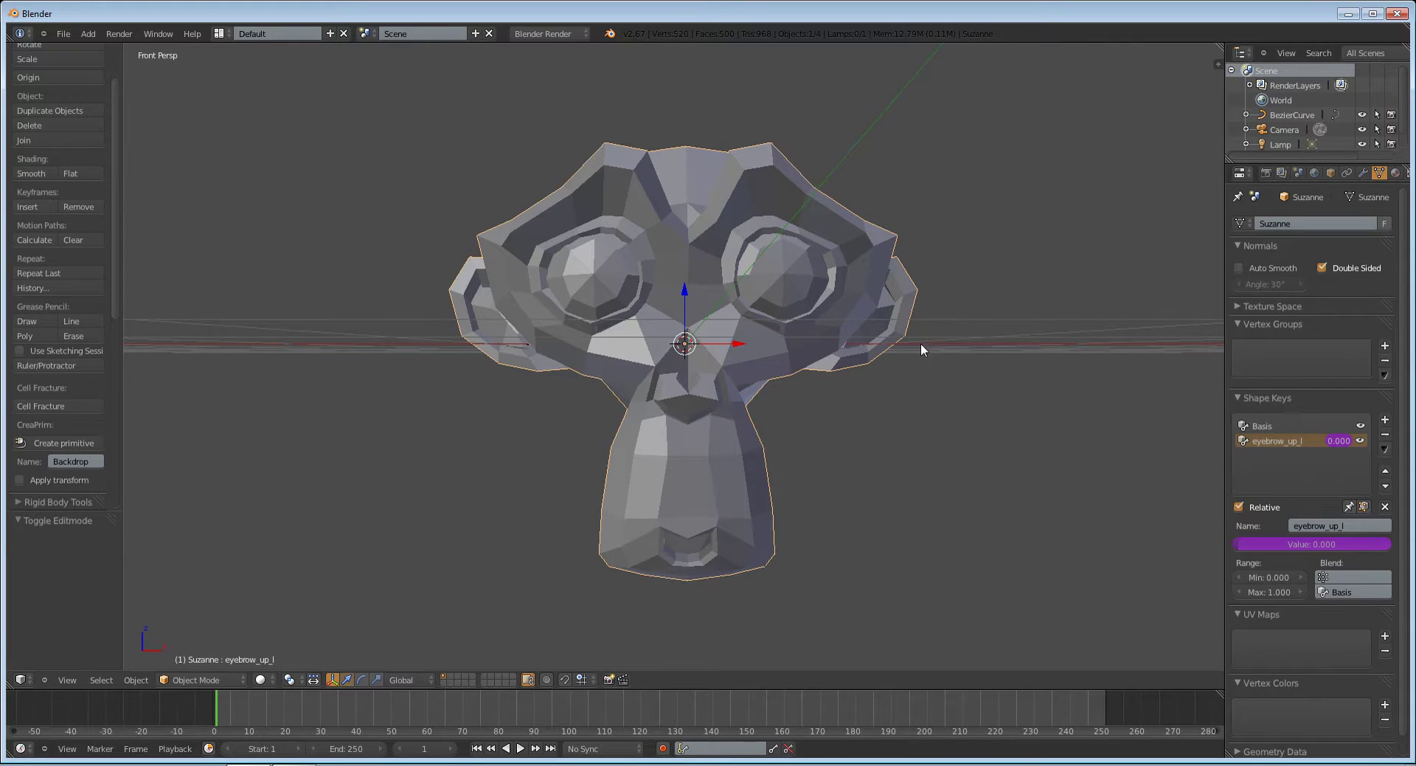
key(z)
right_click(852, 343)
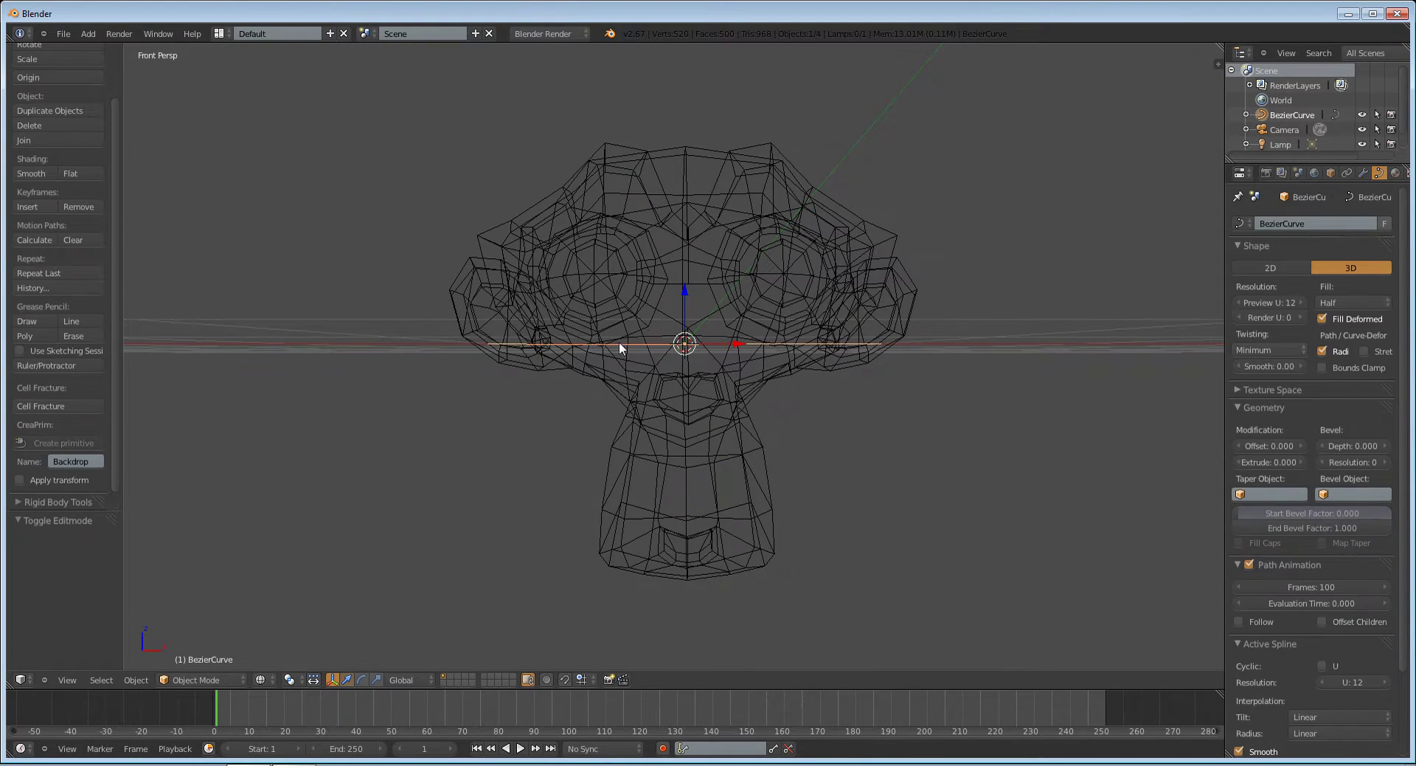
shift+middle_drag(540, 532, 773, 383)
middle_drag(1070, 302, 1012, 332)
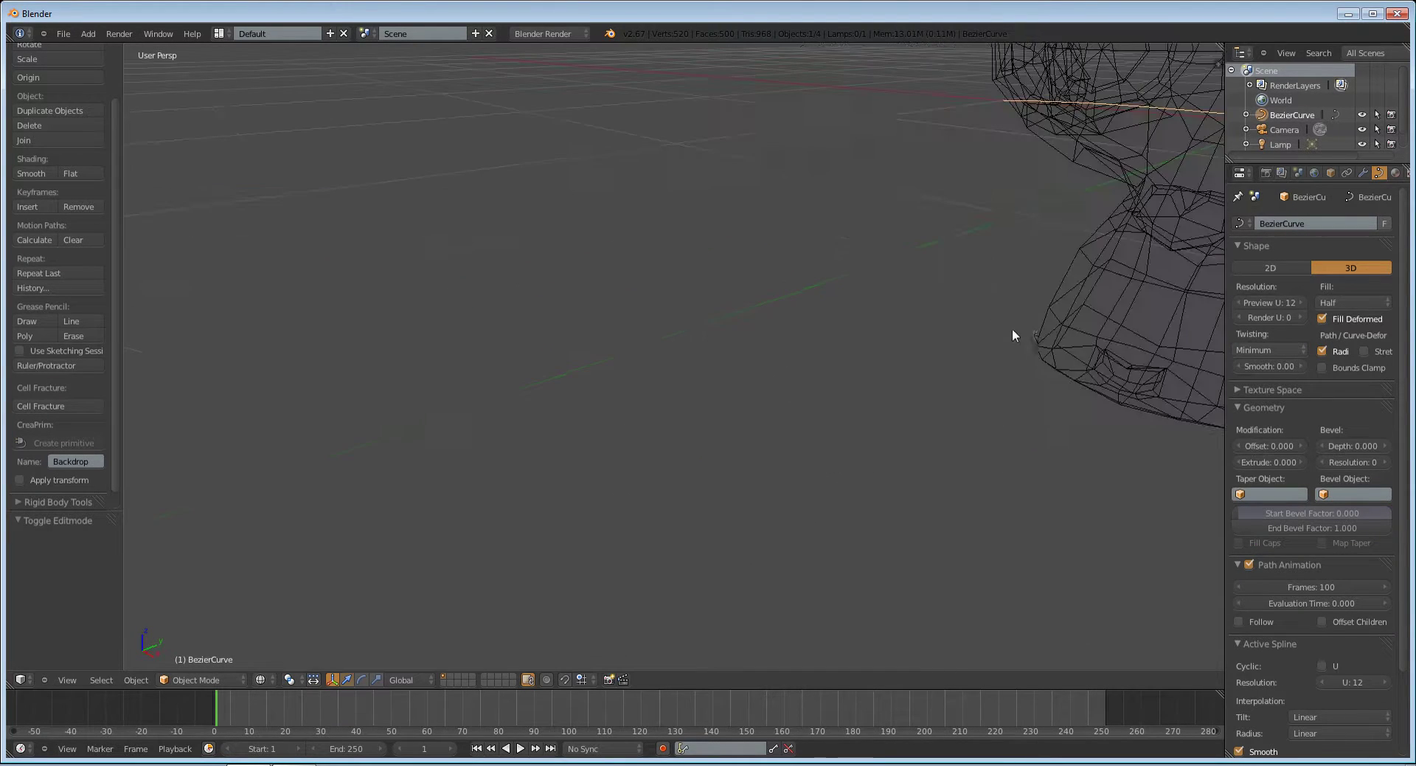
scroll(1014, 339, down, 3)
key(KP_1)
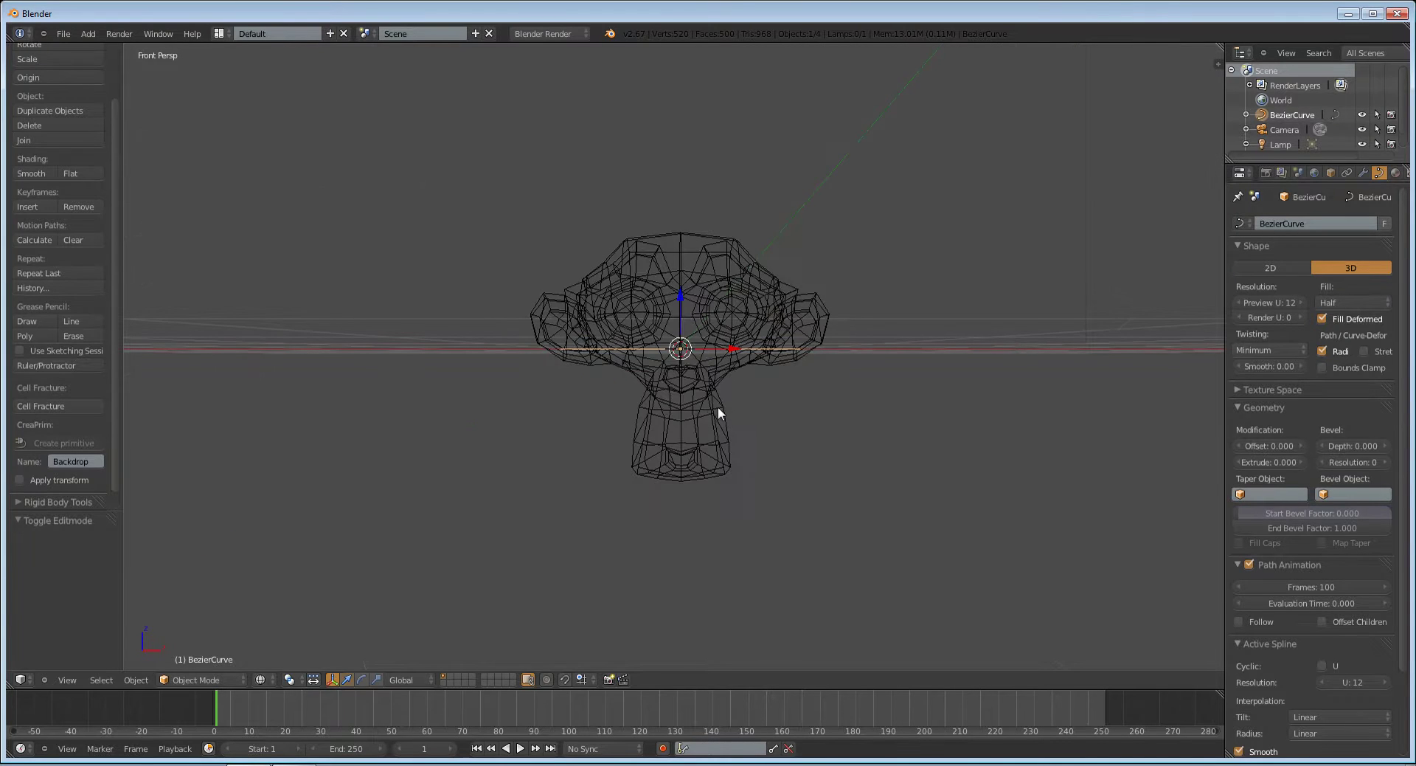
key(r)
key(x)
right_click(730, 320)
In Edit Mode, move all the curve's points toward the left eyebrow, about 0.66 along X and 0.62 along Z.
scroll(577, 352, up, 2)
key(Tab)
key(a)
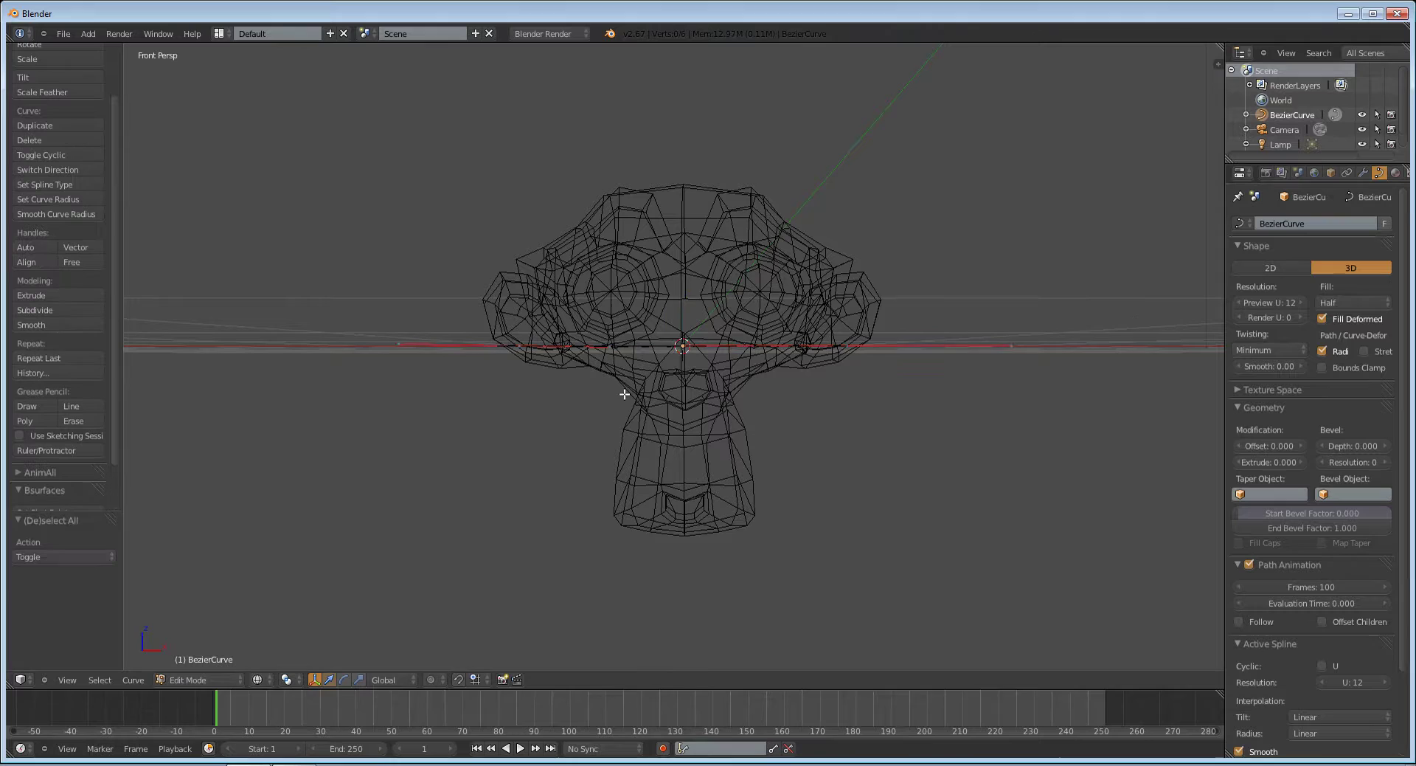
key(a)
key(g)
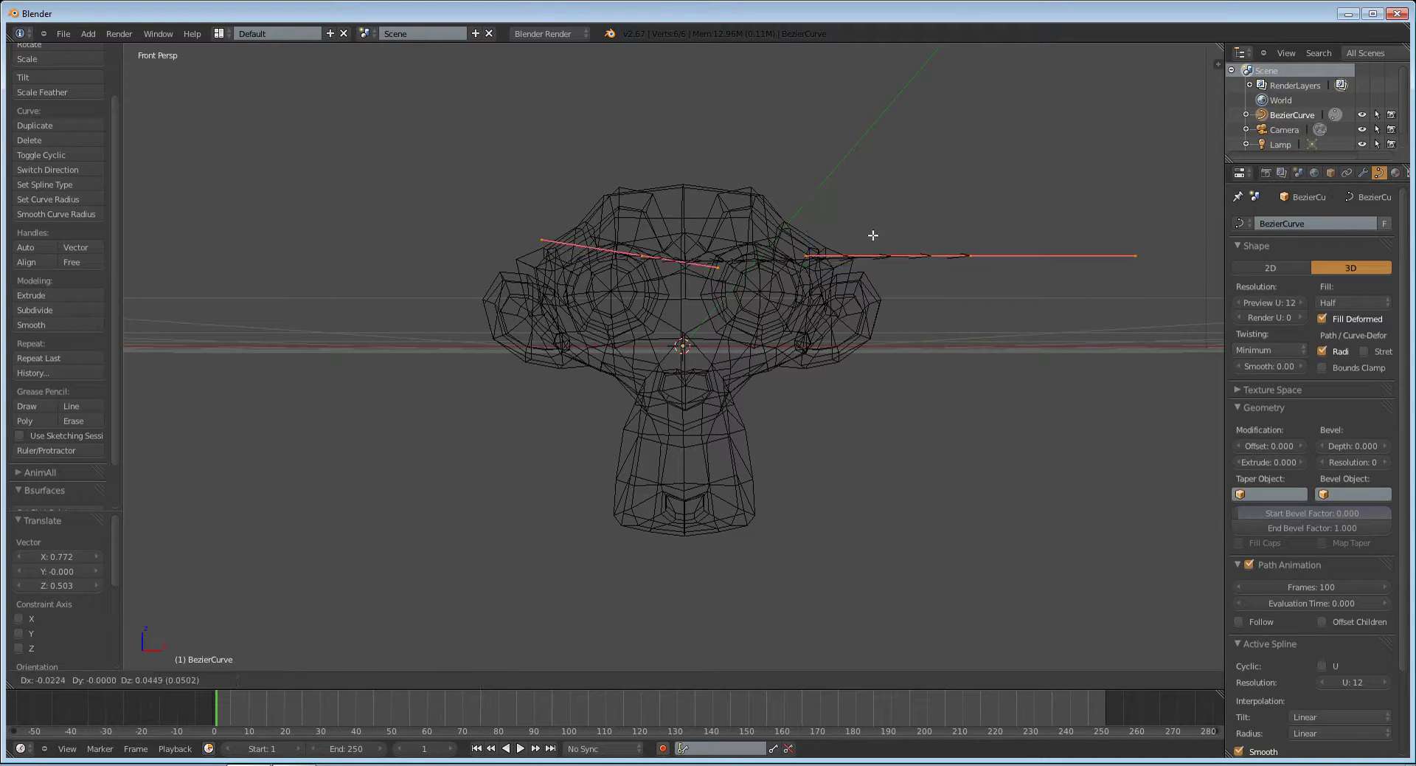
click(816, 132)
Rotate the curve's points 90° about the global X axis, restore solid shading and show the right side view.
text(rx)
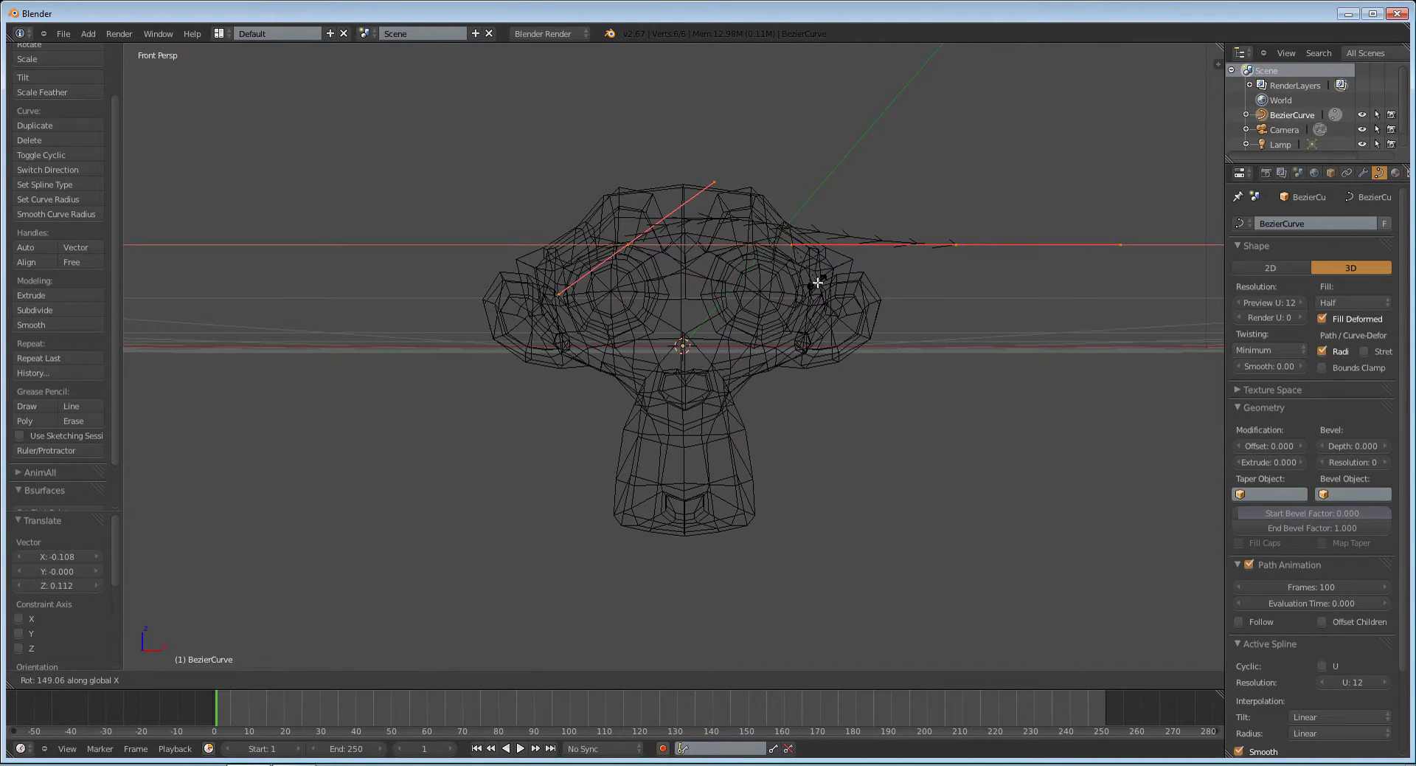
text(90)
key(Return)
key(z)
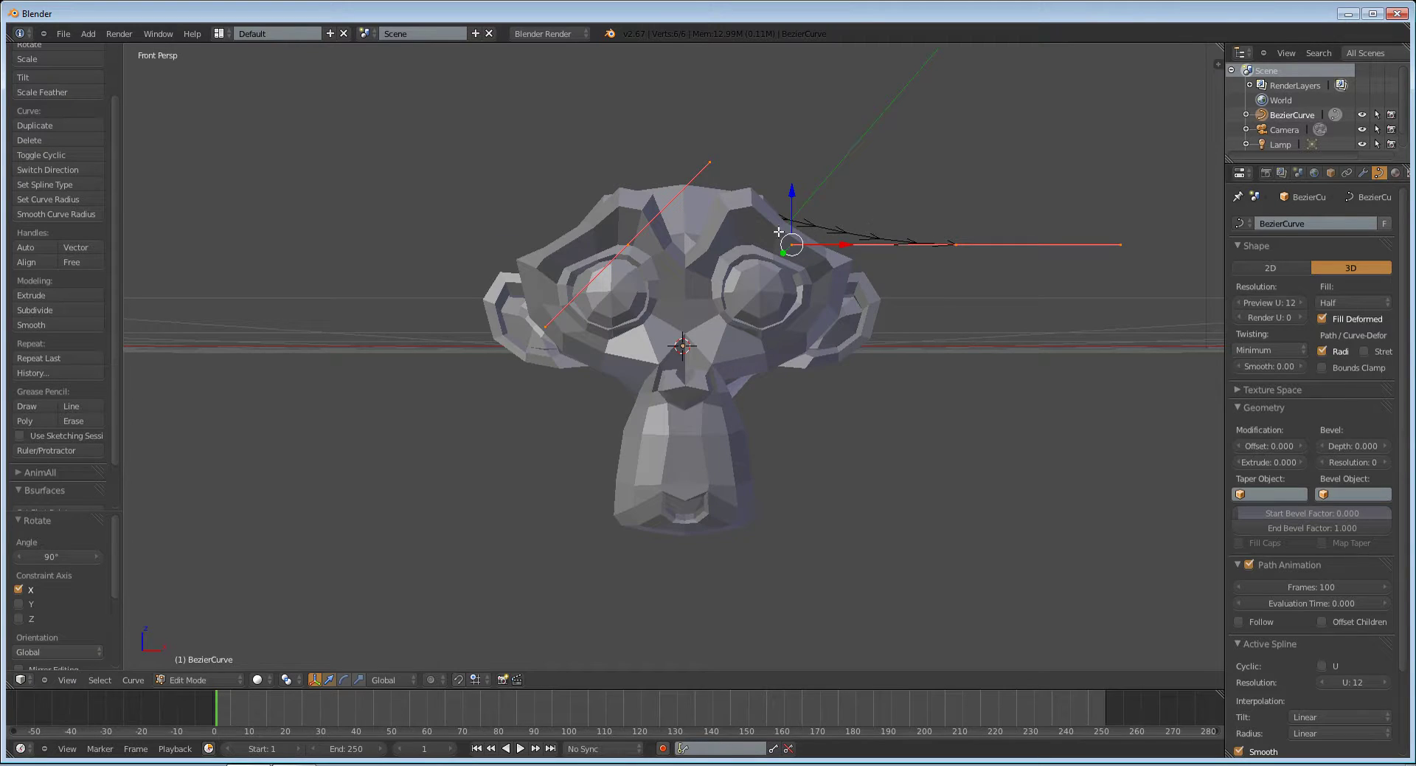
key(KP_3)
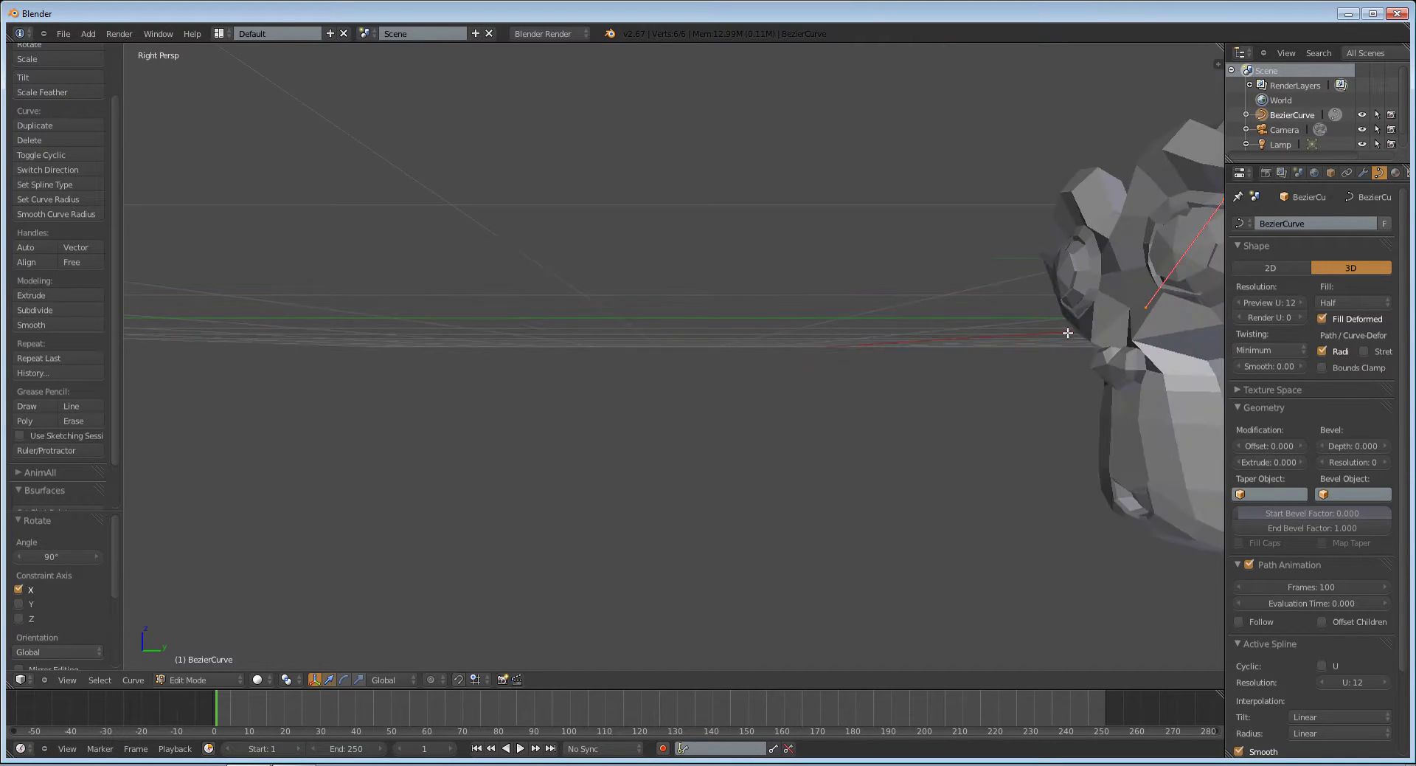
Move all the curve's points forward in front of the face, about -0.86 along Y and -0.13 along Z.
key(a)
key(g)
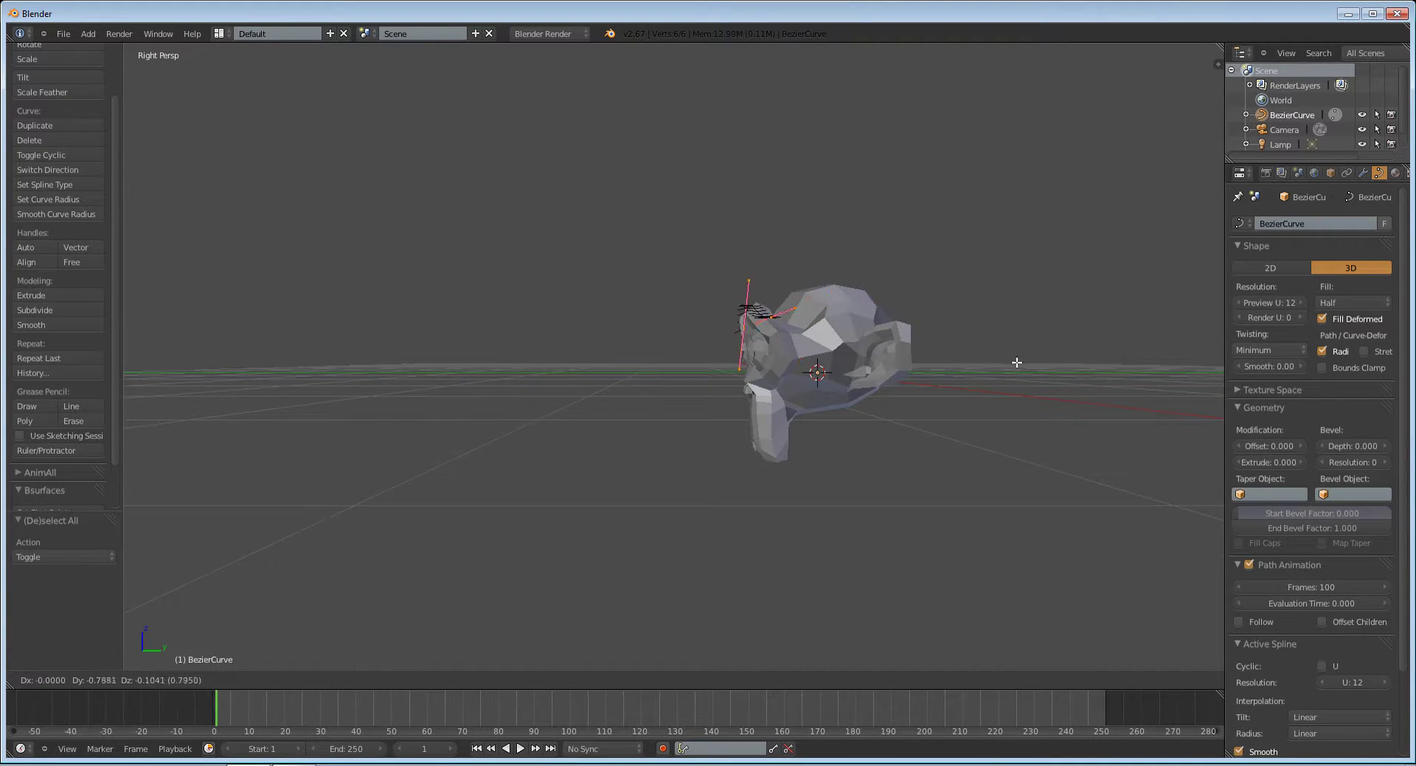
click(1011, 364)
From the front view, move the curve's inner control point about 0.30 along X toward the middle of the forehead.
key(KP_1)
scroll(1027, 357, up, 6)
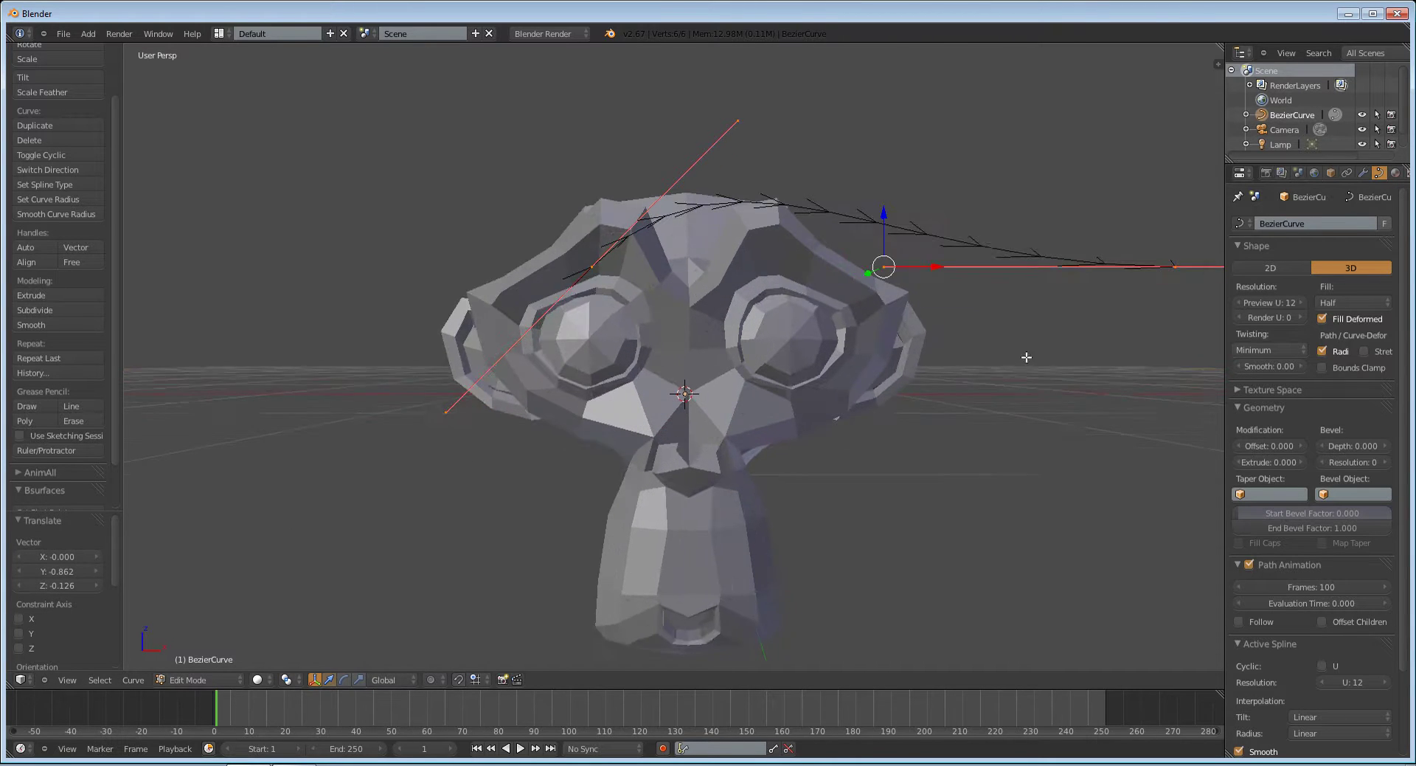
right_click(606, 258)
key(g)
click(738, 253)
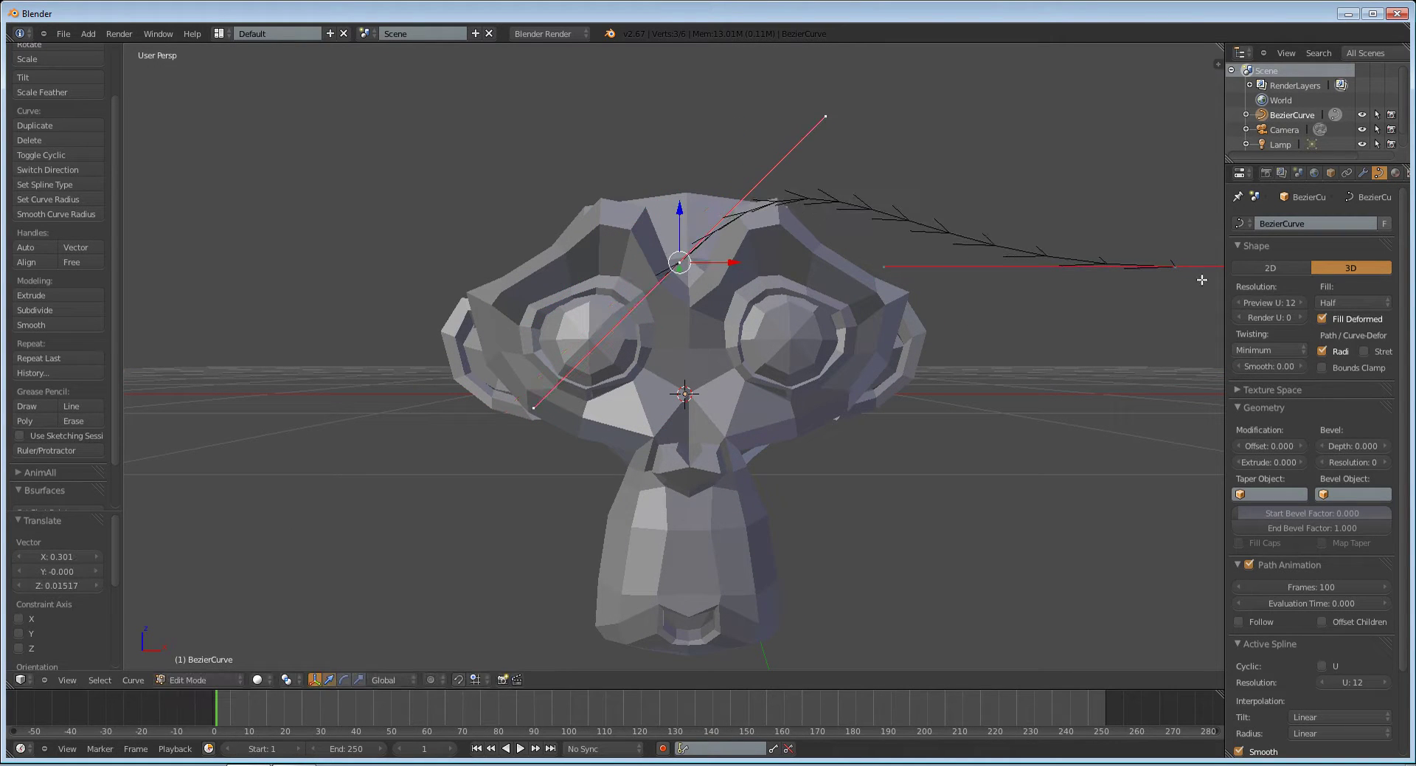
Move the curve's outer control point inward, rotate it about 48° so it slopes down and outward, and lower it beside the head.
right_click(1174, 271)
key(g)
click(971, 280)
key(r)
click(1083, 353)
key(g)
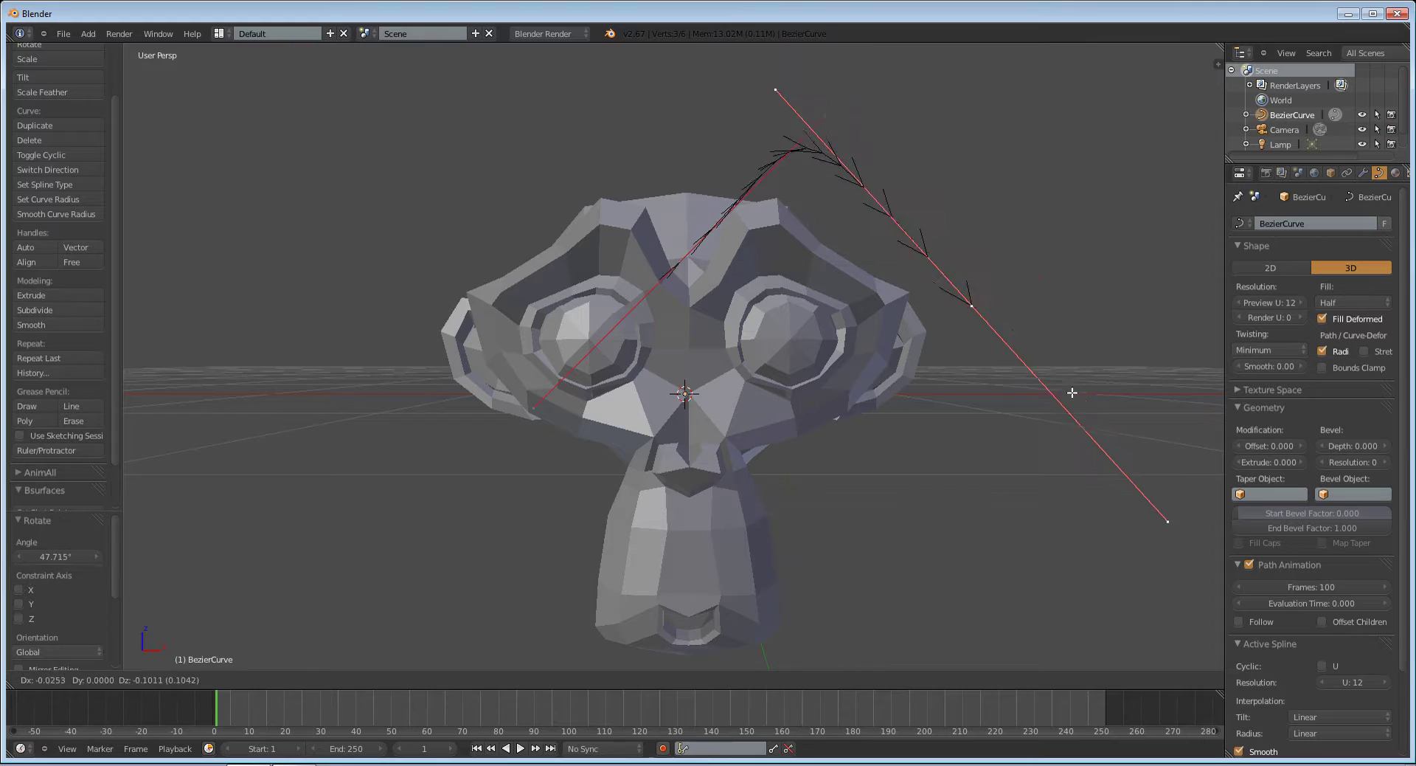
click(1111, 486)
Shift the curve's inner control point about -0.12 along X and -0.09 along Z.
right_click(677, 266)
key(g)
click(643, 291)
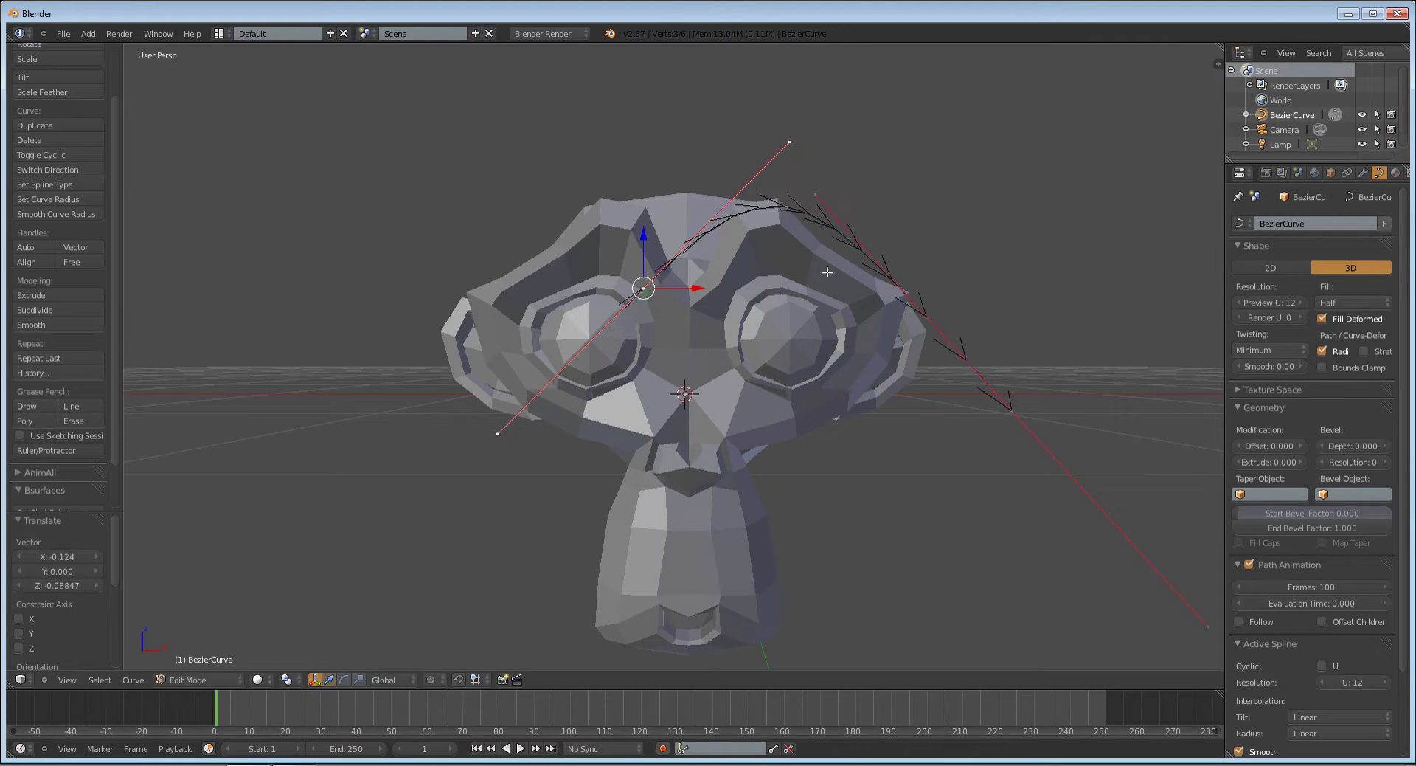
Move the outer control point about -0.29 along X and 0.30 along Z, scale down its handles and nudge it into place.
right_click(1019, 408)
key(s)
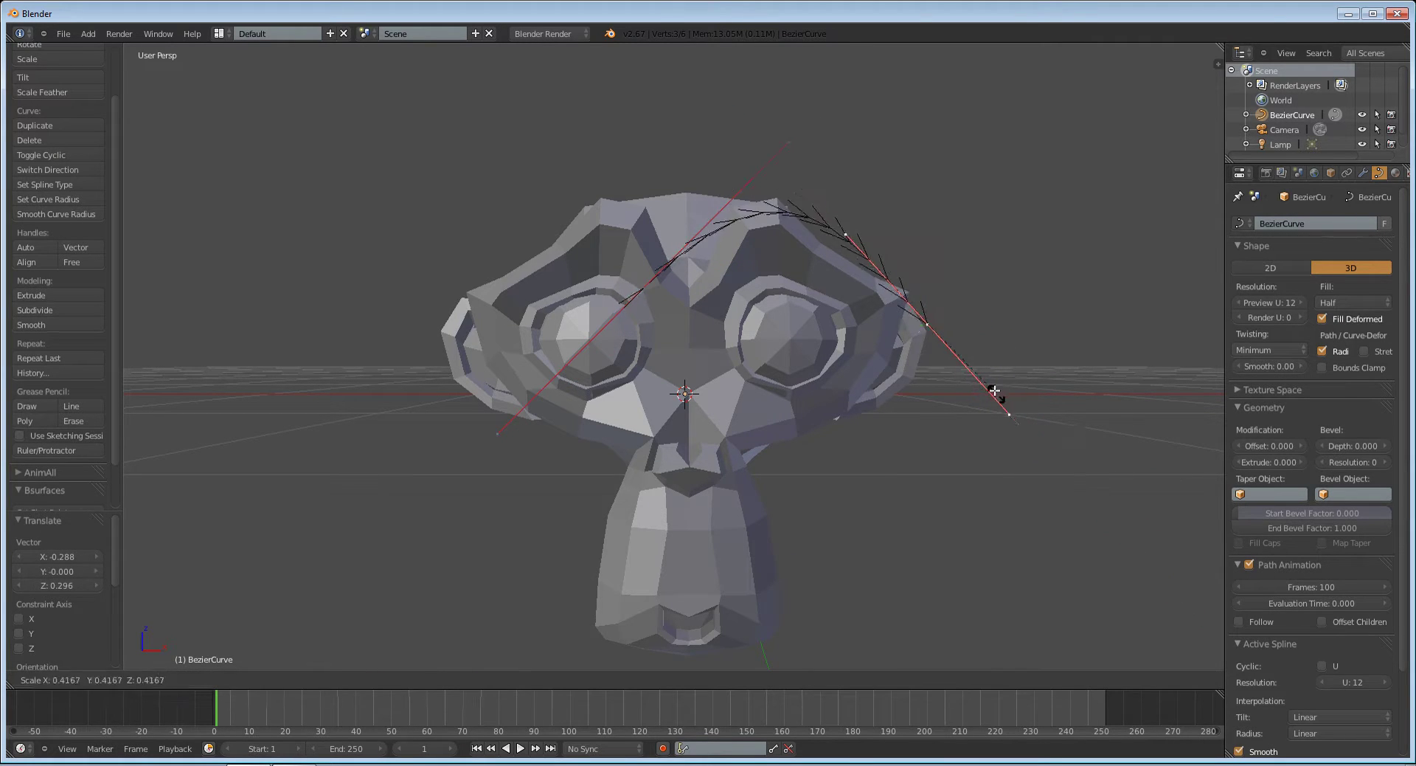
click(998, 398)
key(g)
click(966, 366)
Scale the inner point's handles to about 0.4 and move the point about 0.21 along X and 0.16 along Z.
right_click(630, 278)
key(s)
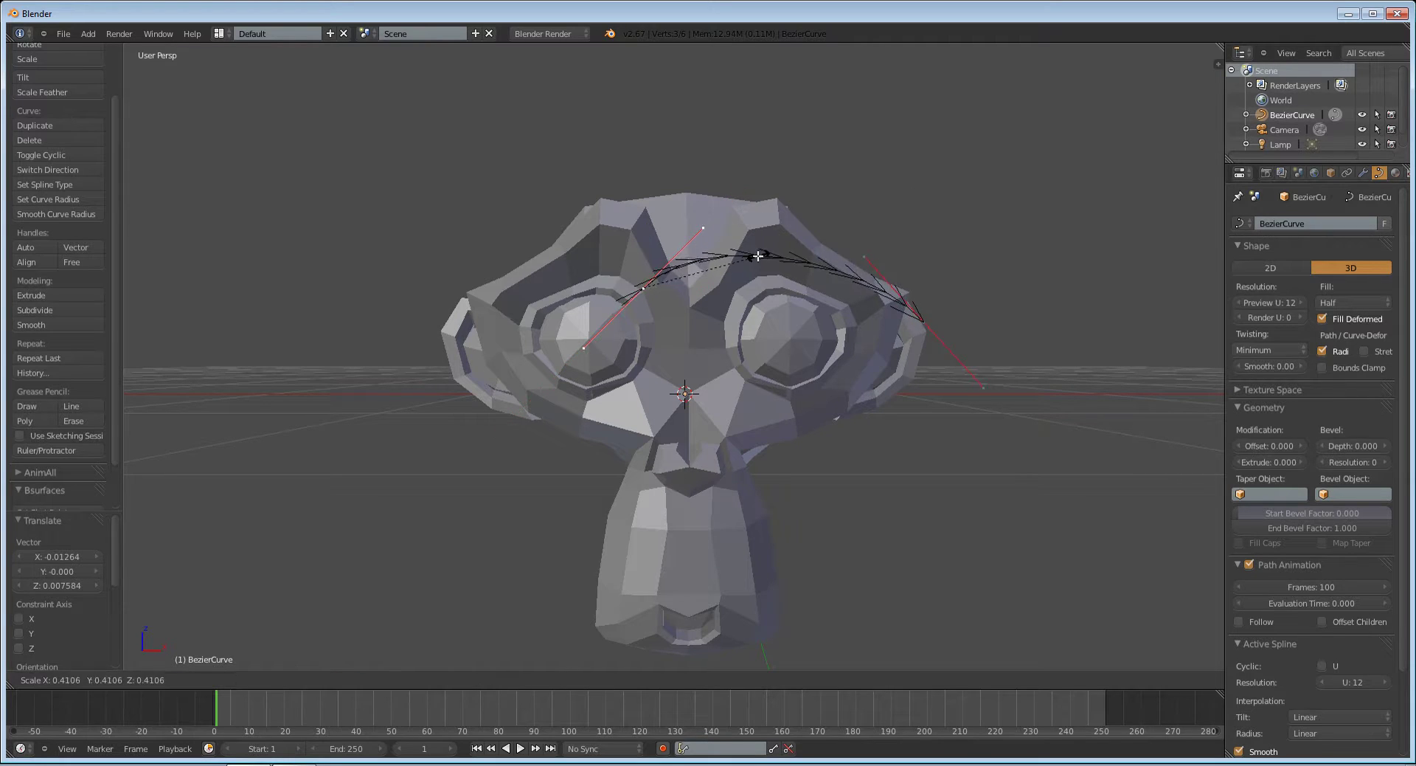
click(788, 240)
key(g)
click(850, 192)
Move the outer point up and inward above the left eyebrow and adjust both points' upper handles to shape the arch.
right_click(920, 318)
key(g)
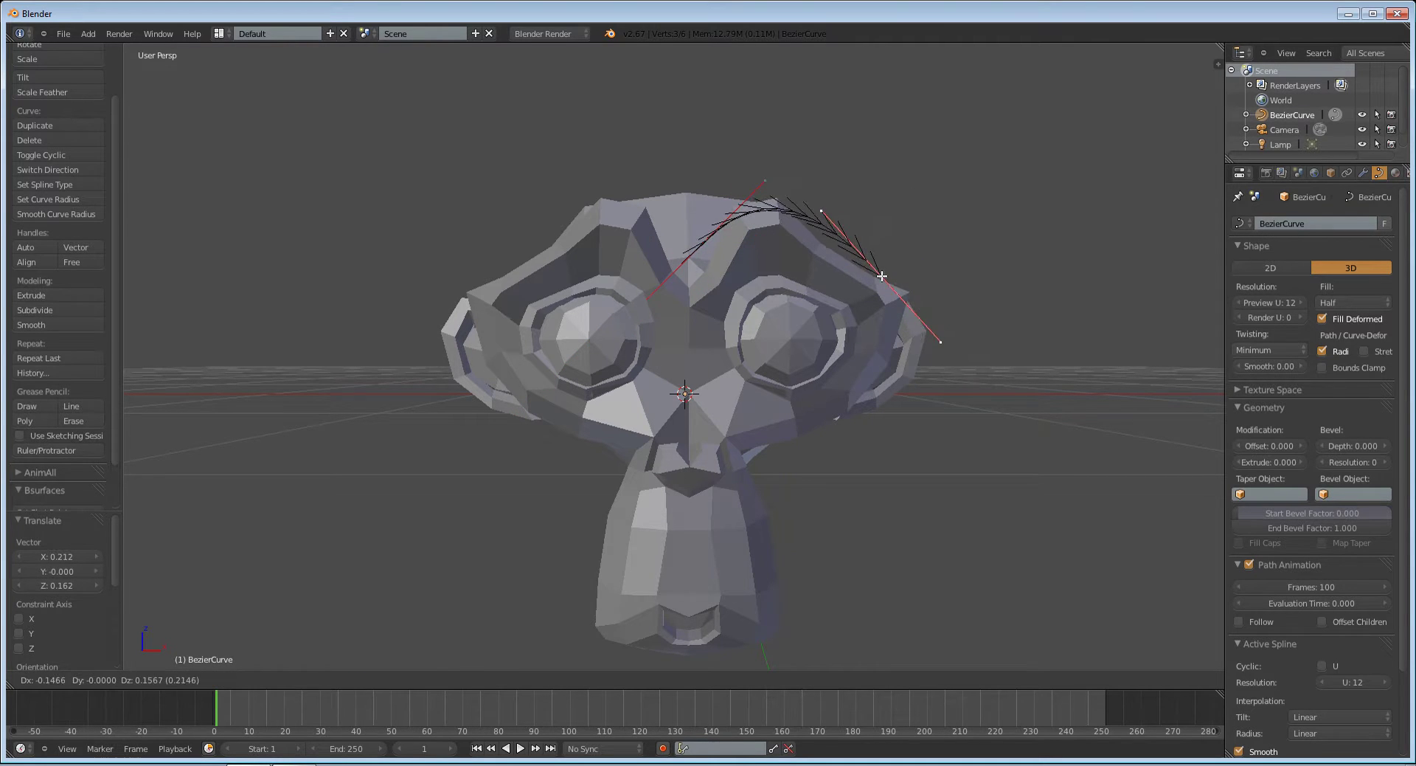
click(791, 199)
right_click(810, 217)
key(g)
click(799, 193)
right_click(765, 181)
key(g)
click(747, 186)
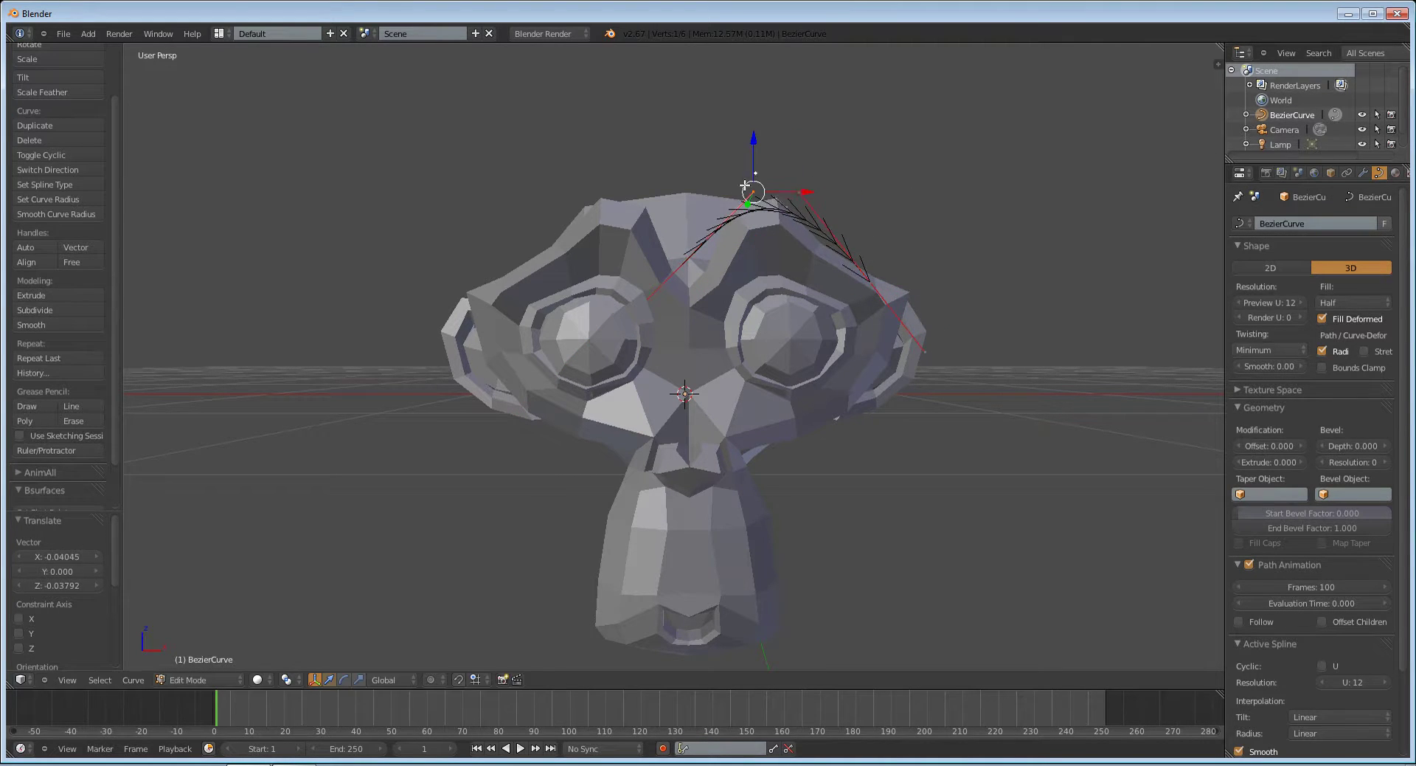
Leave Edit Mode and select the arched curve as an object.
key(Tab)
key(a)
right_click(849, 245)
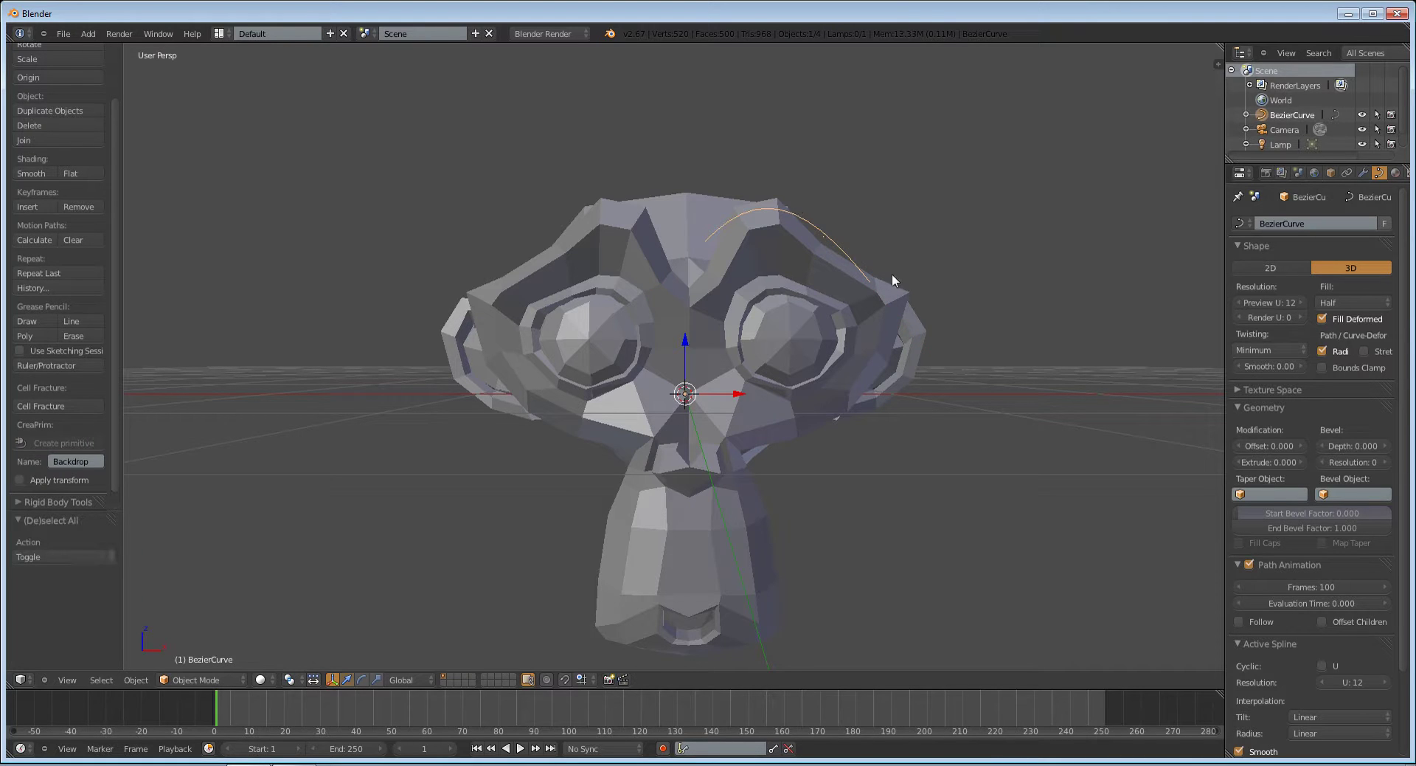
key(g)
right_click(876, 303)
key(g)
key(Escape)
key(g)
key(Escape)
Try raising the curve about 0.11 along Z, and clear its location to return it to the origin.
key(g)
key(z)
click(695, 366)
key(d)
mouse_move(695, 366)
mouse_down()
mouse_move(746, 382)
mouse_move(679, 363)
mouse_up()
right_drag(713, 397, 723, 355)
key(g)
key(z)
right_click(801, 218)
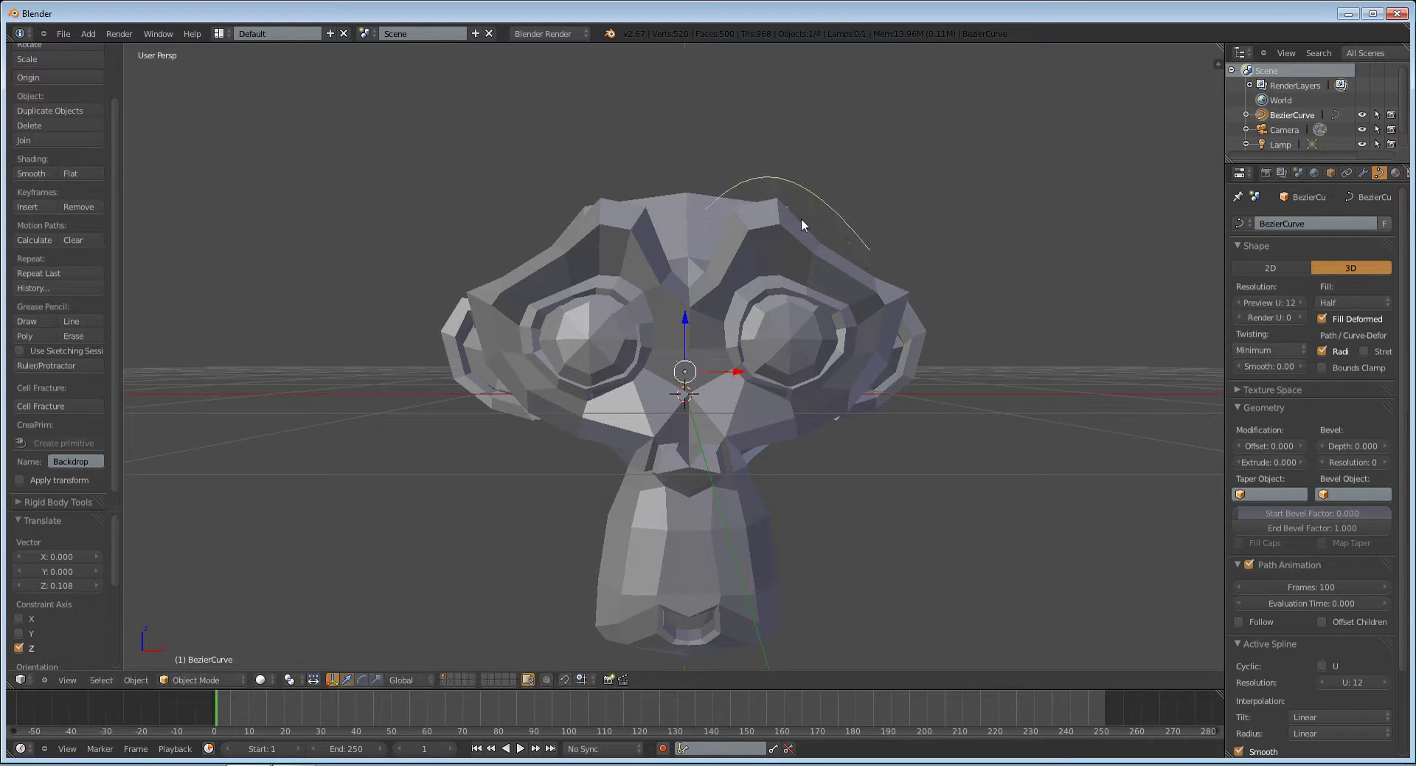
key(alt+g)
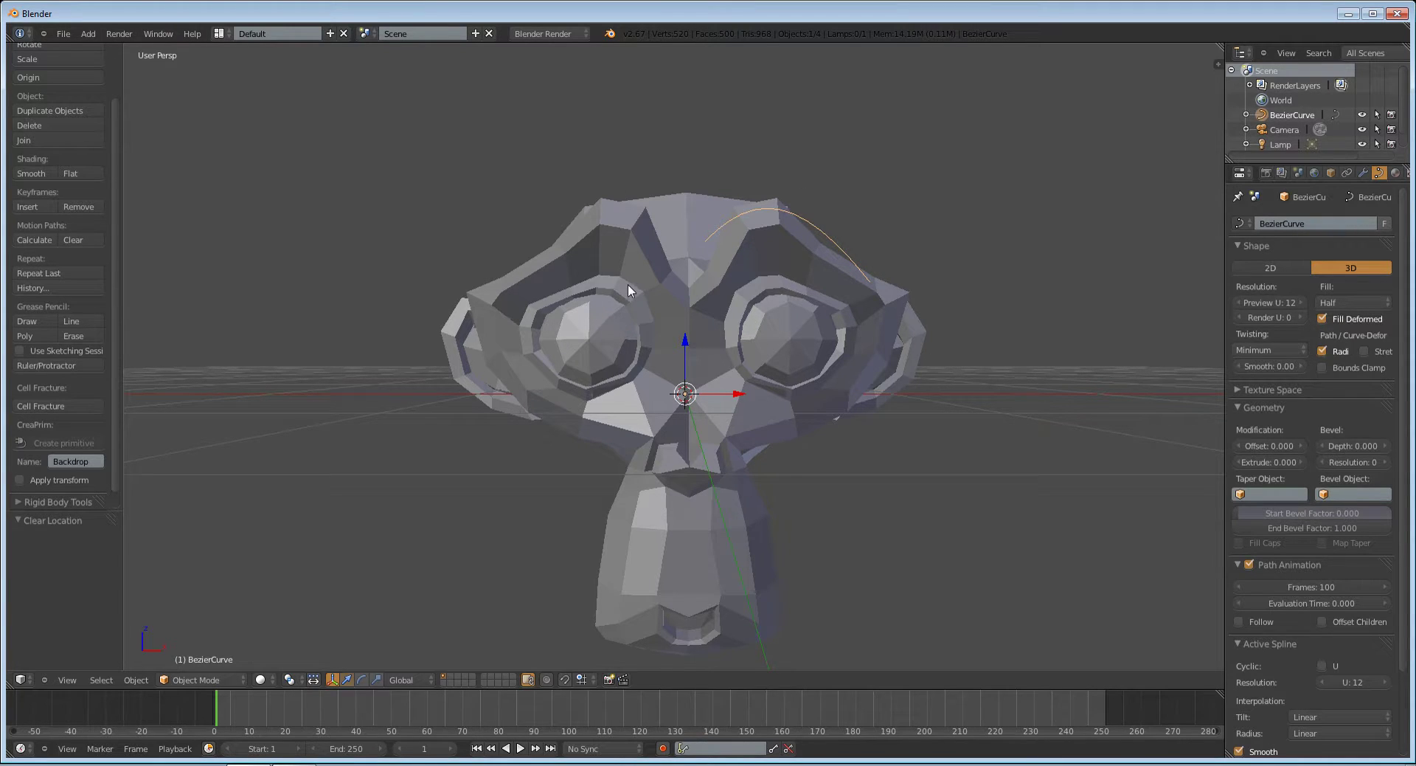
Try raising the curve about 0.82 along Z, and reset its location to the origin.
key(g)
key(z)
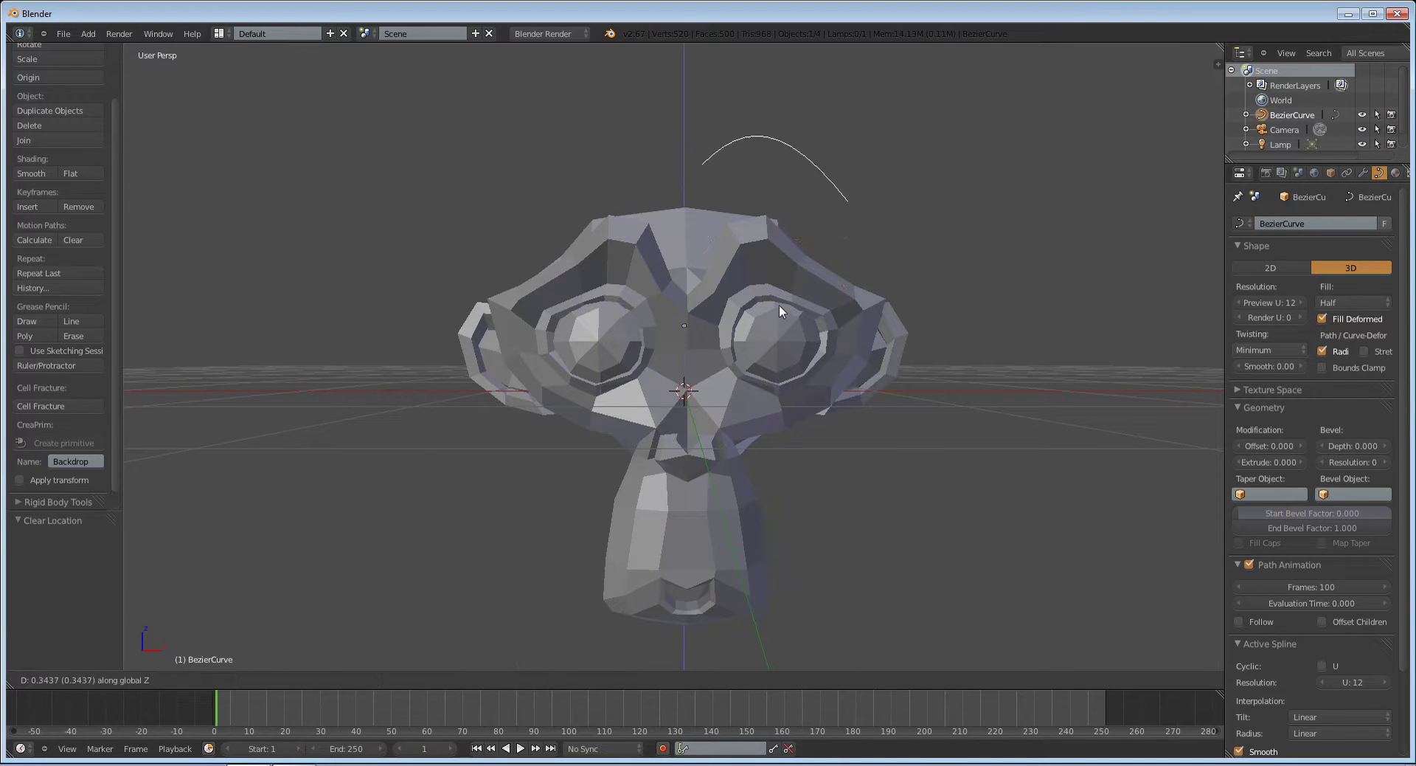
click(789, 226)
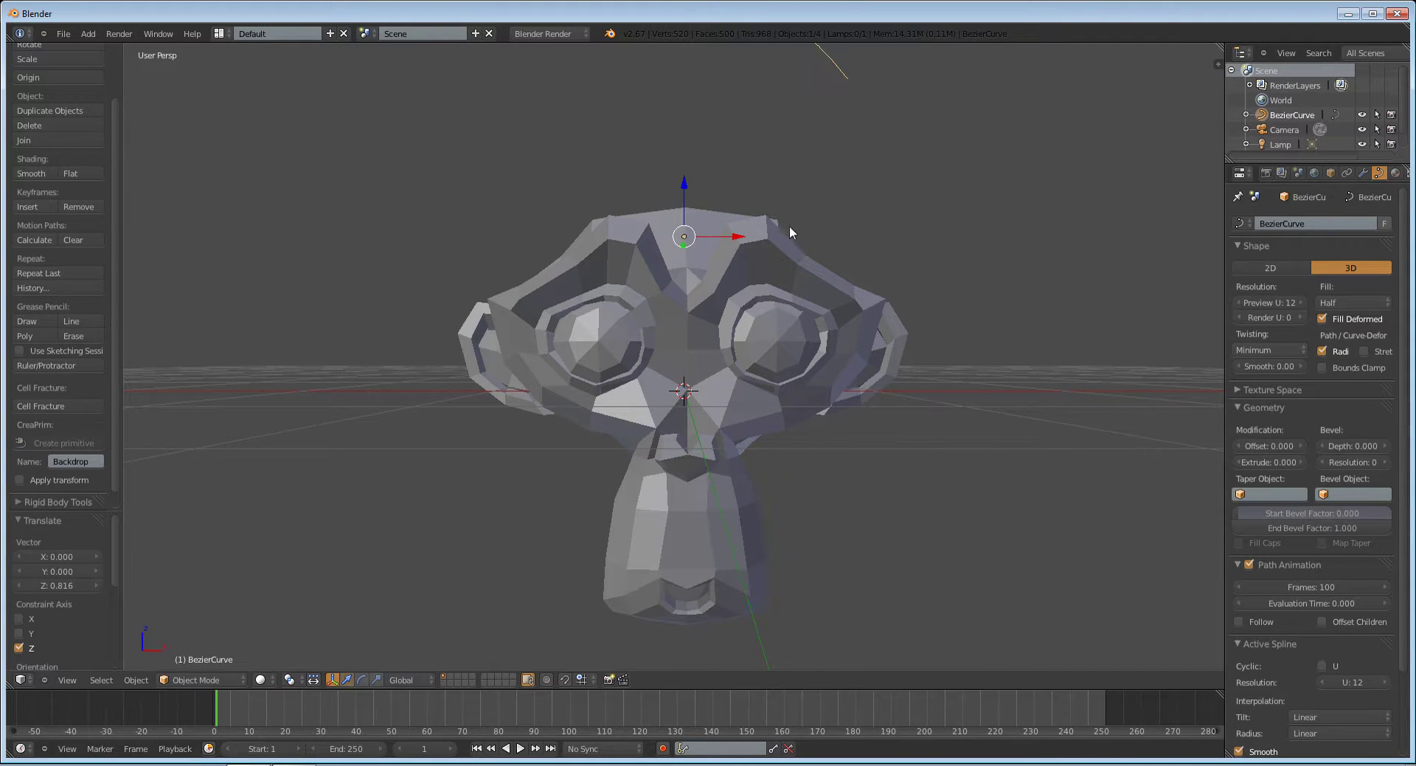
key(g)
key(z)
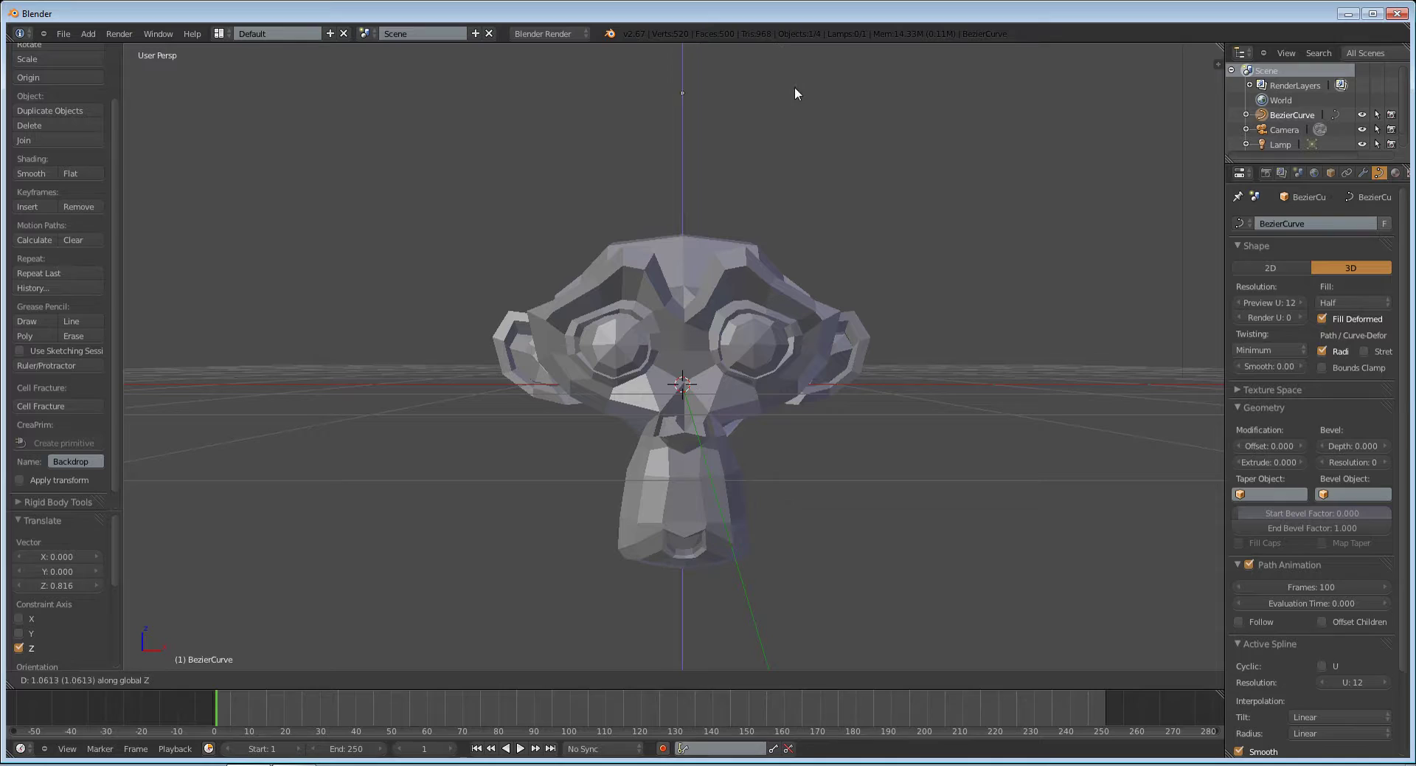
right_click(775, 177)
key(alt+g)
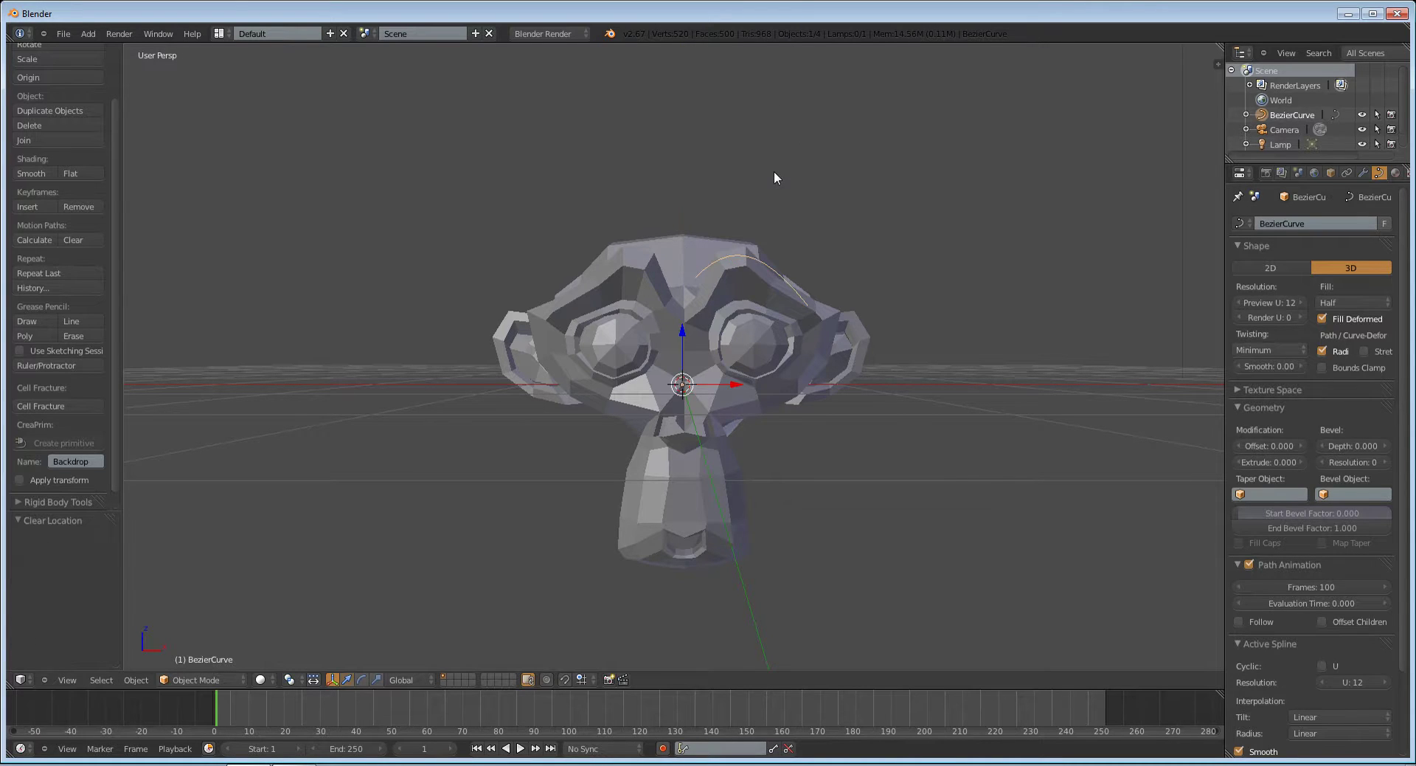
Split the 3D view in two and turn one half into a Graph Editor in Drivers mode.
scroll(824, 325, up, 2)
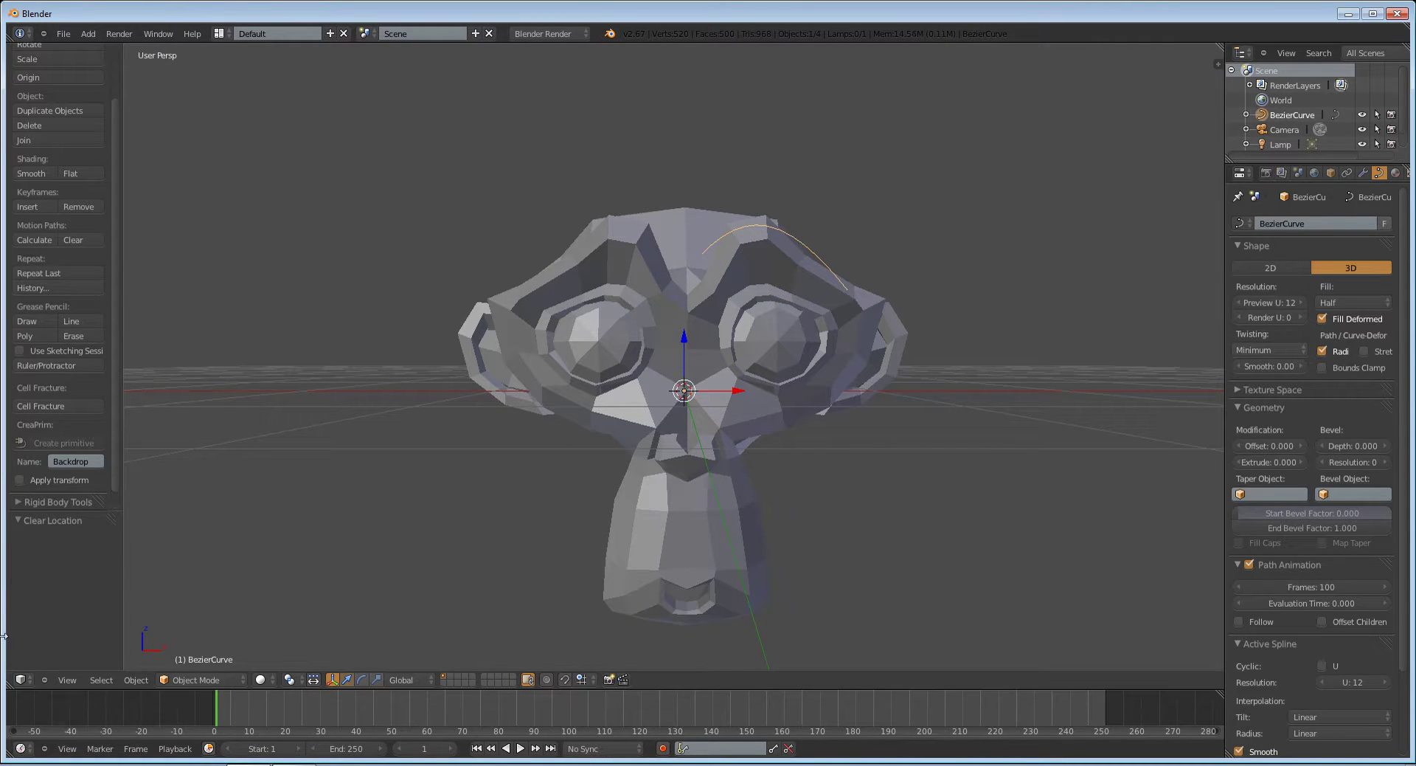
drag(1220, 47, 614, 162)
click(21, 680)
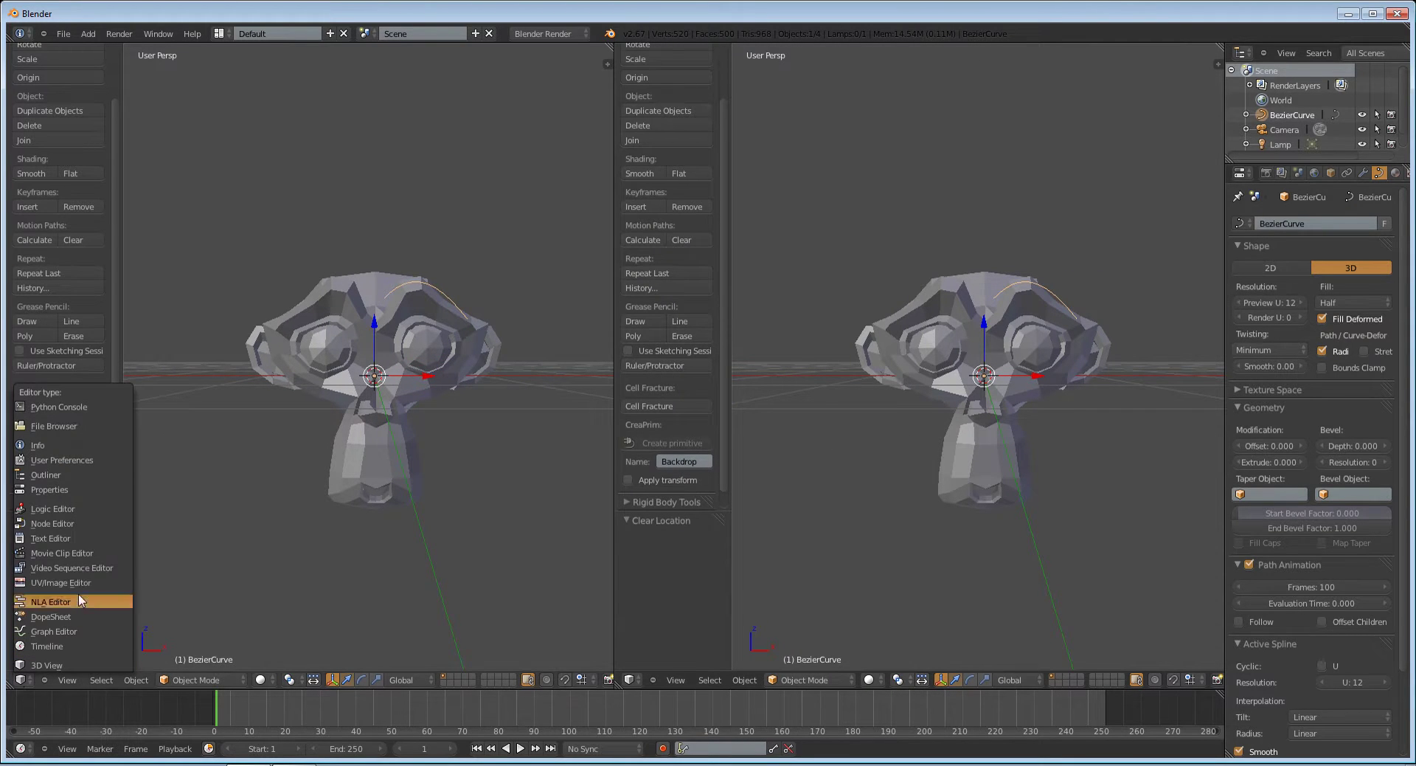
click(74, 631)
click(262, 680)
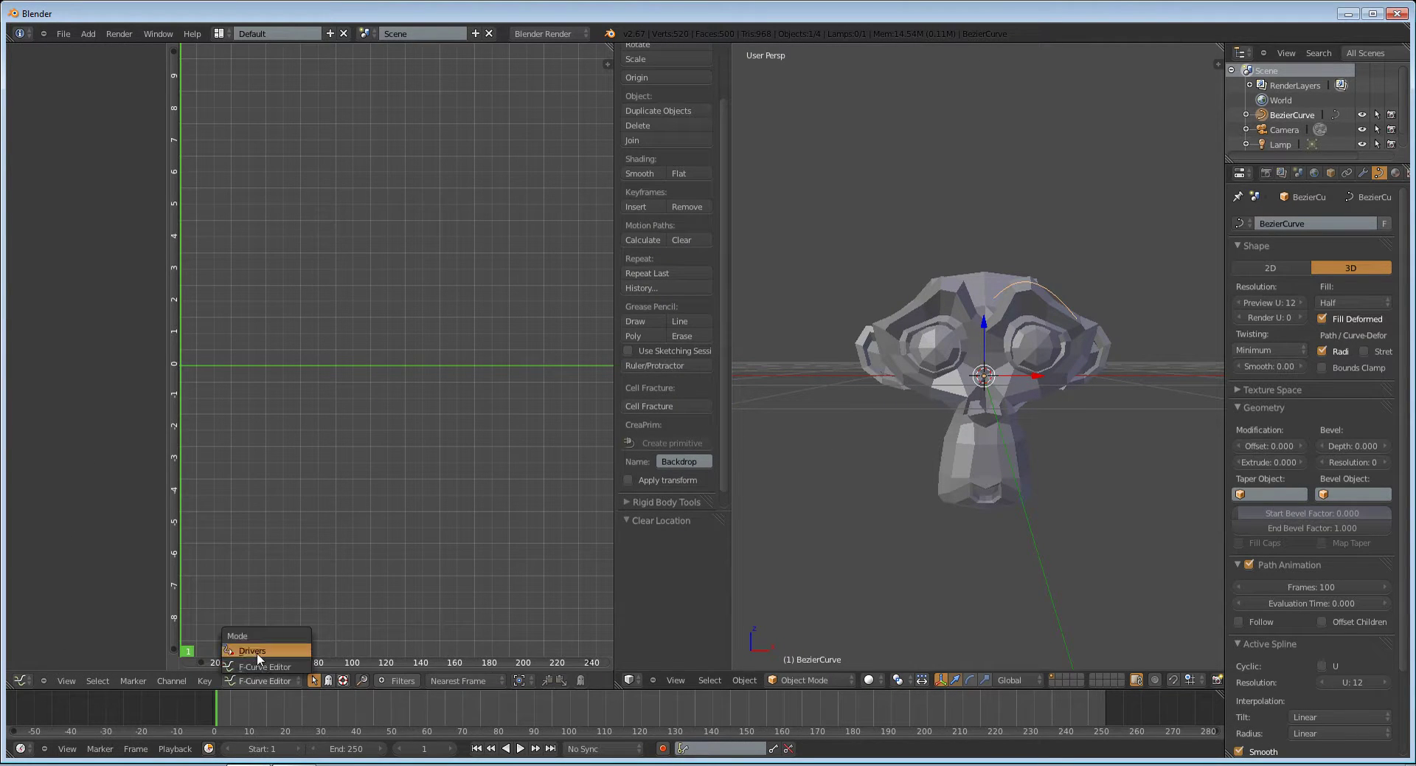
click(259, 631)
Select the monkey head, expand its key drivers and show the eyebrow_up_l driver's properties with enough room to edit them.
right_click(968, 370)
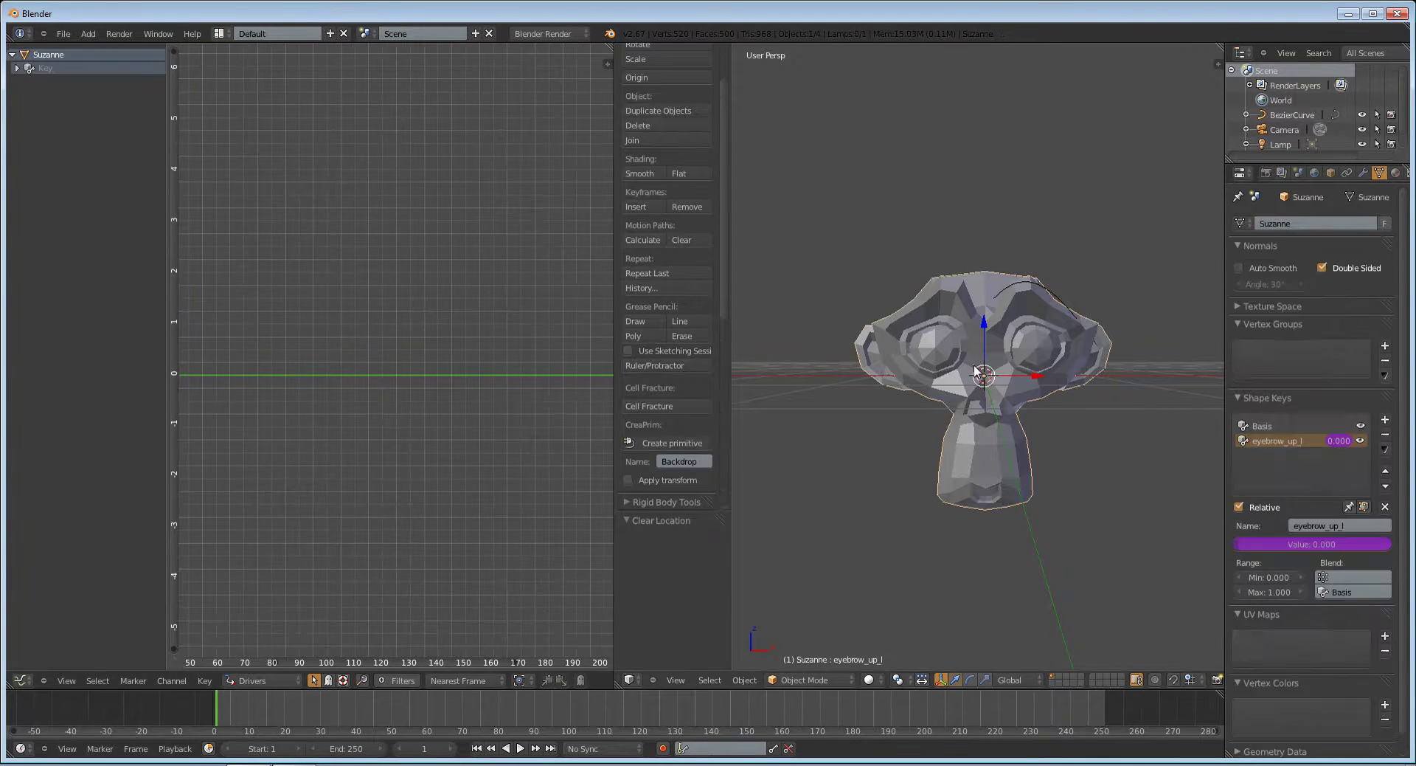
click(16, 68)
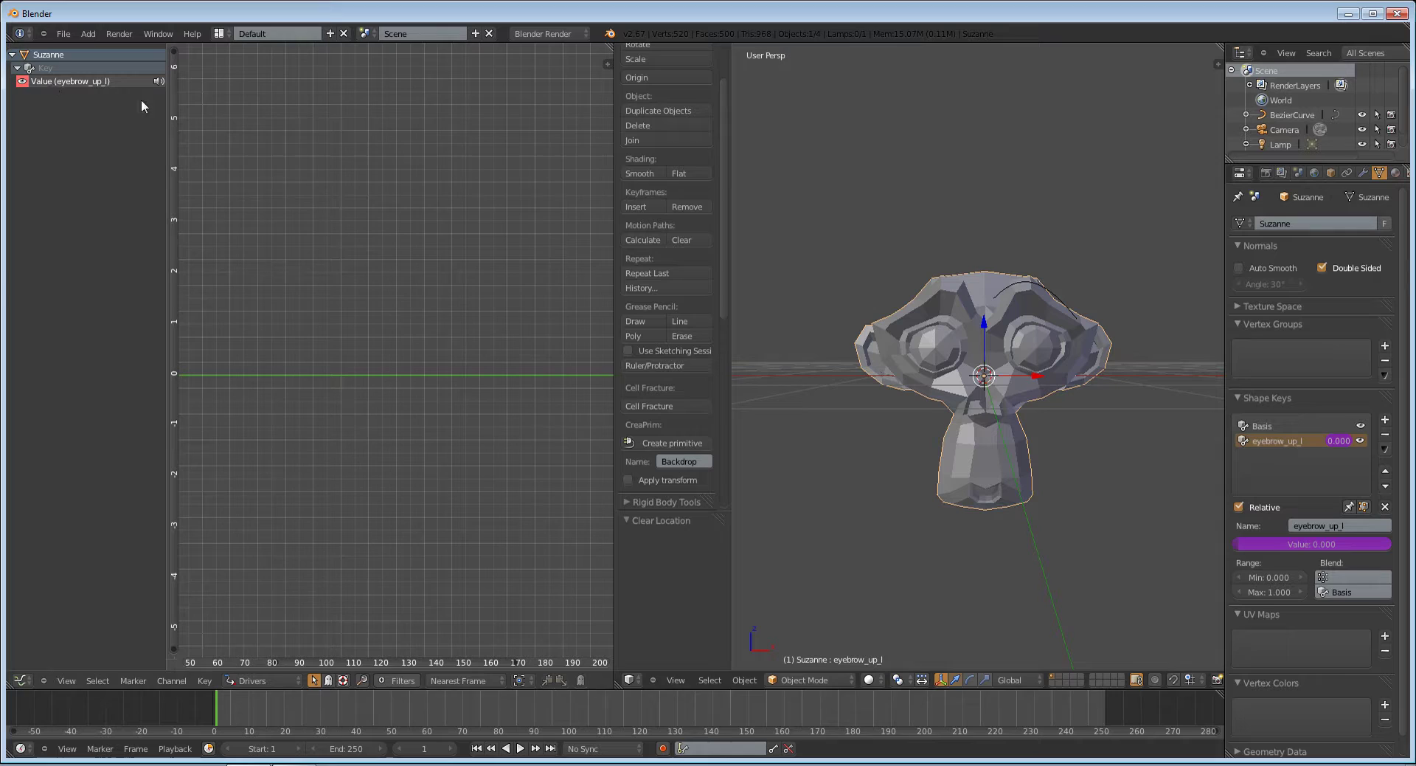
drag(616, 237, 539, 237)
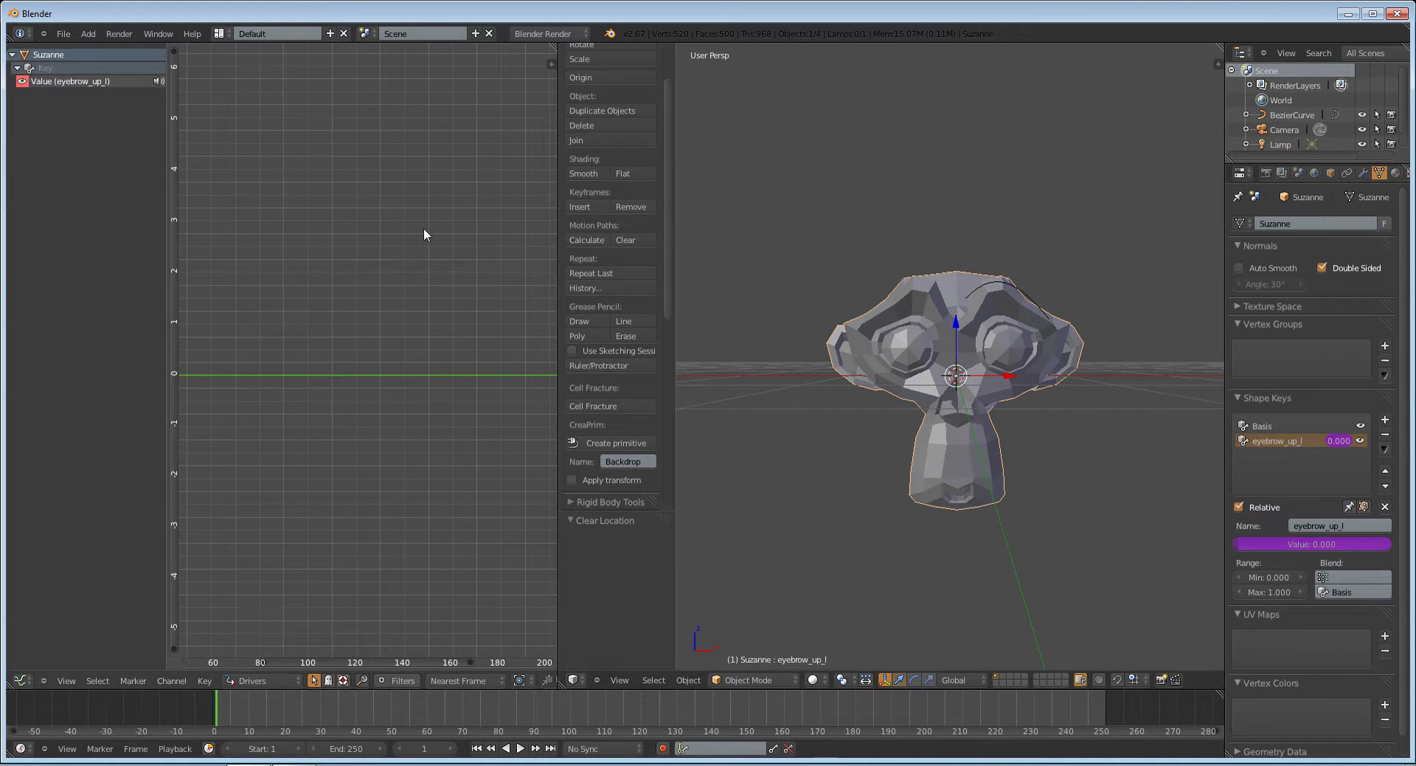
key(n)
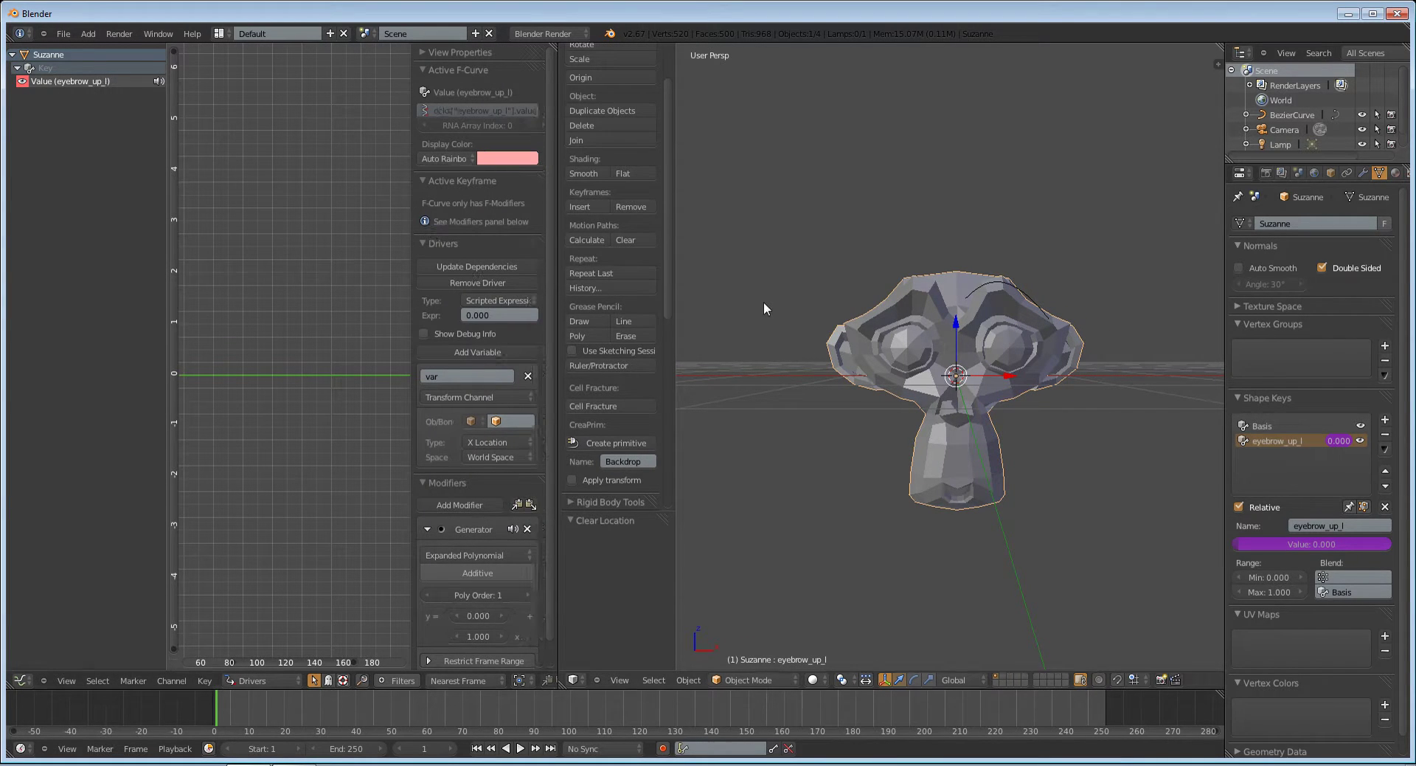
key(t)
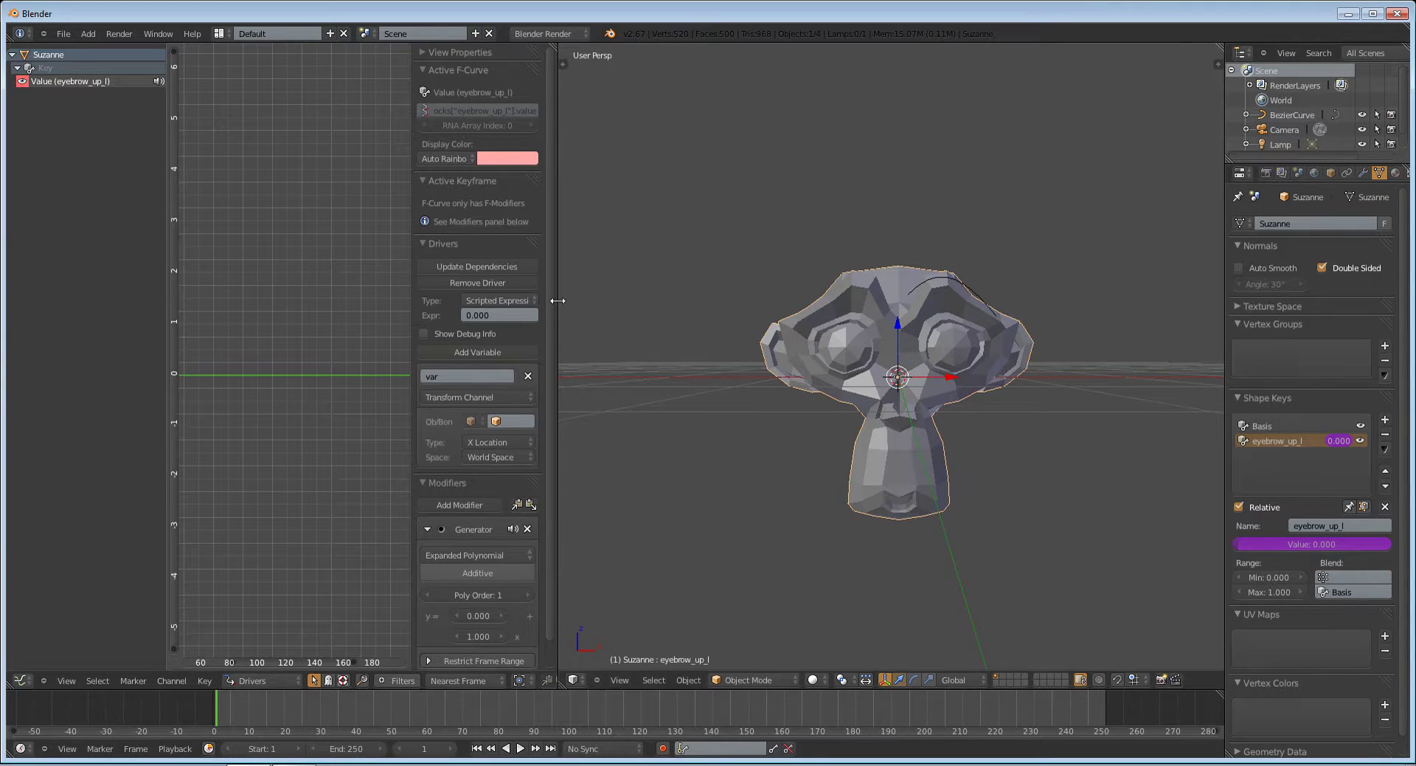
drag(557, 300, 672, 303)
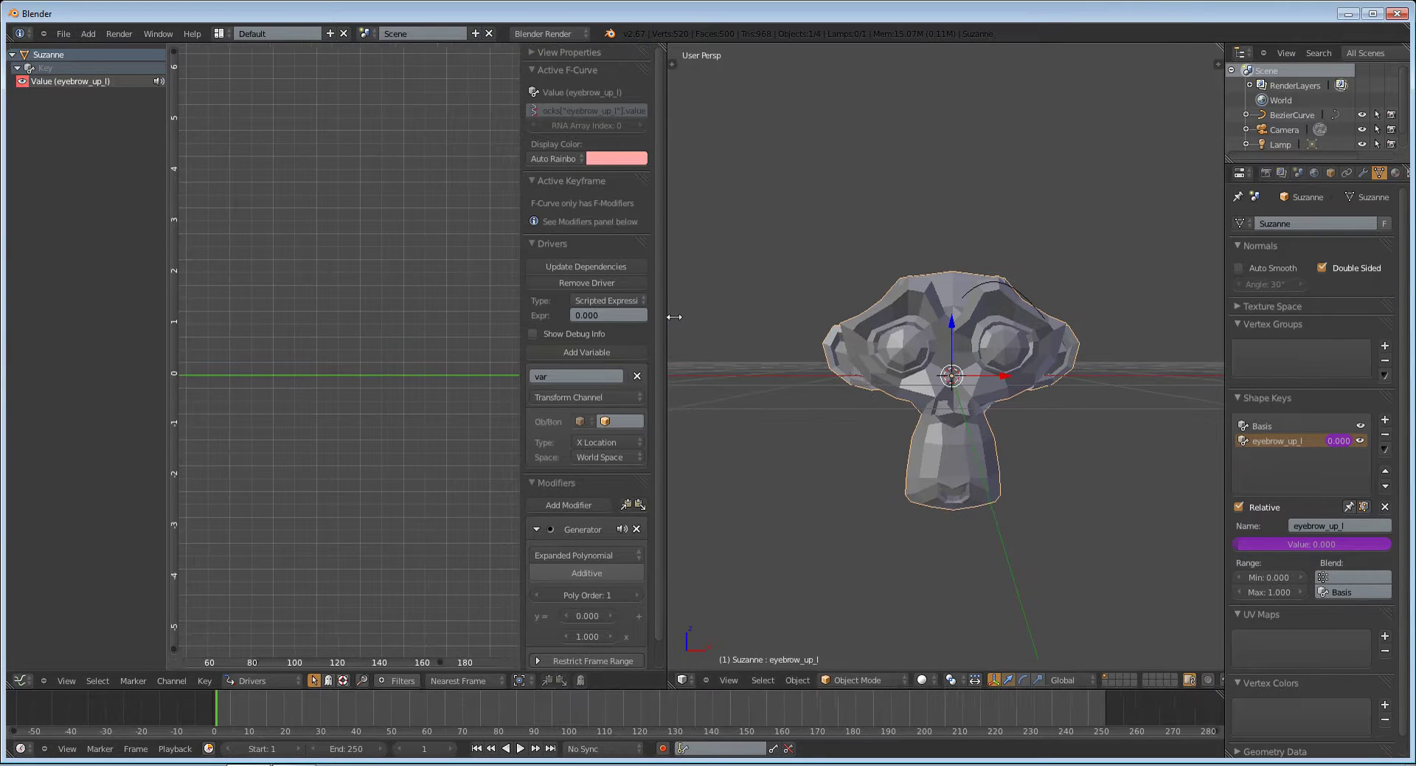
Set the driver type to Averaged Value and its variable to the BezierCurve object's Z Location.
click(604, 297)
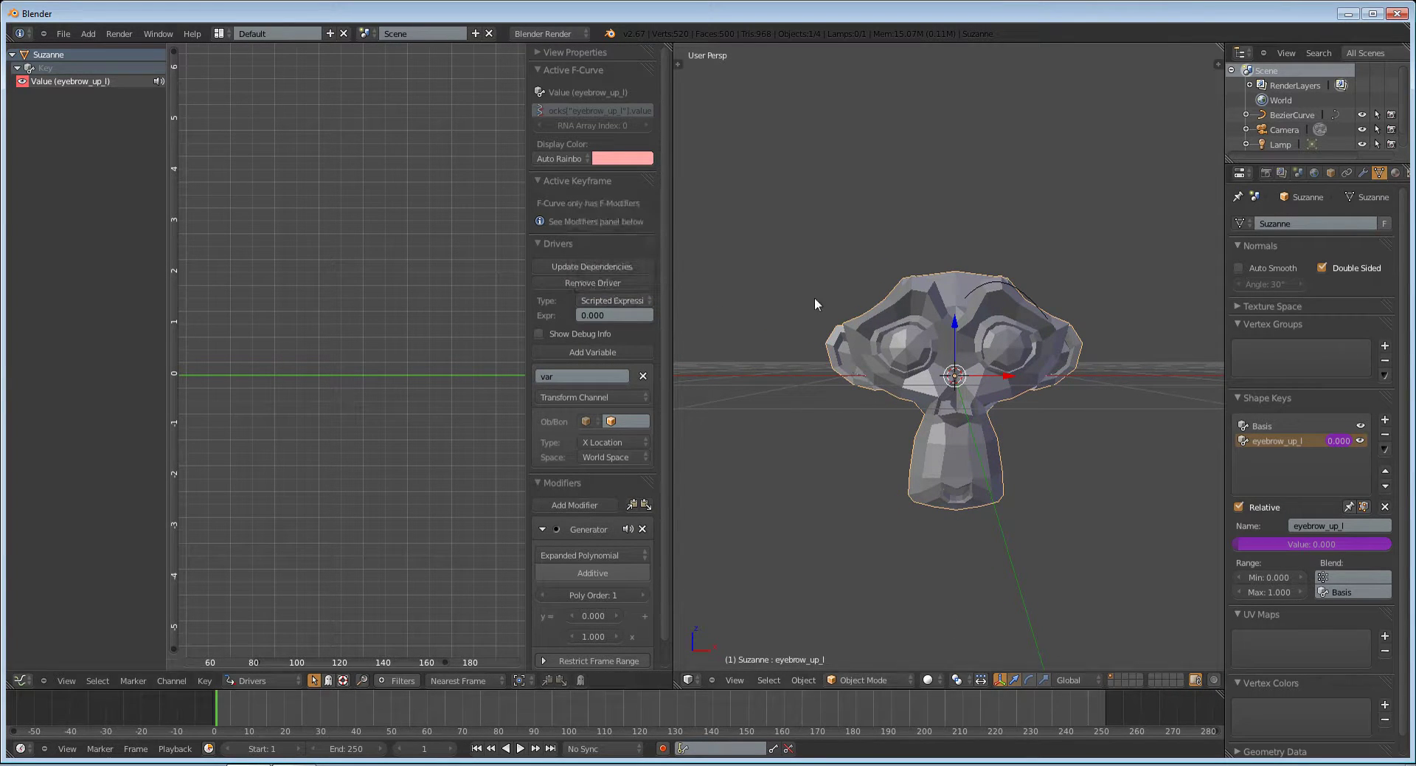
click(608, 295)
click(608, 300)
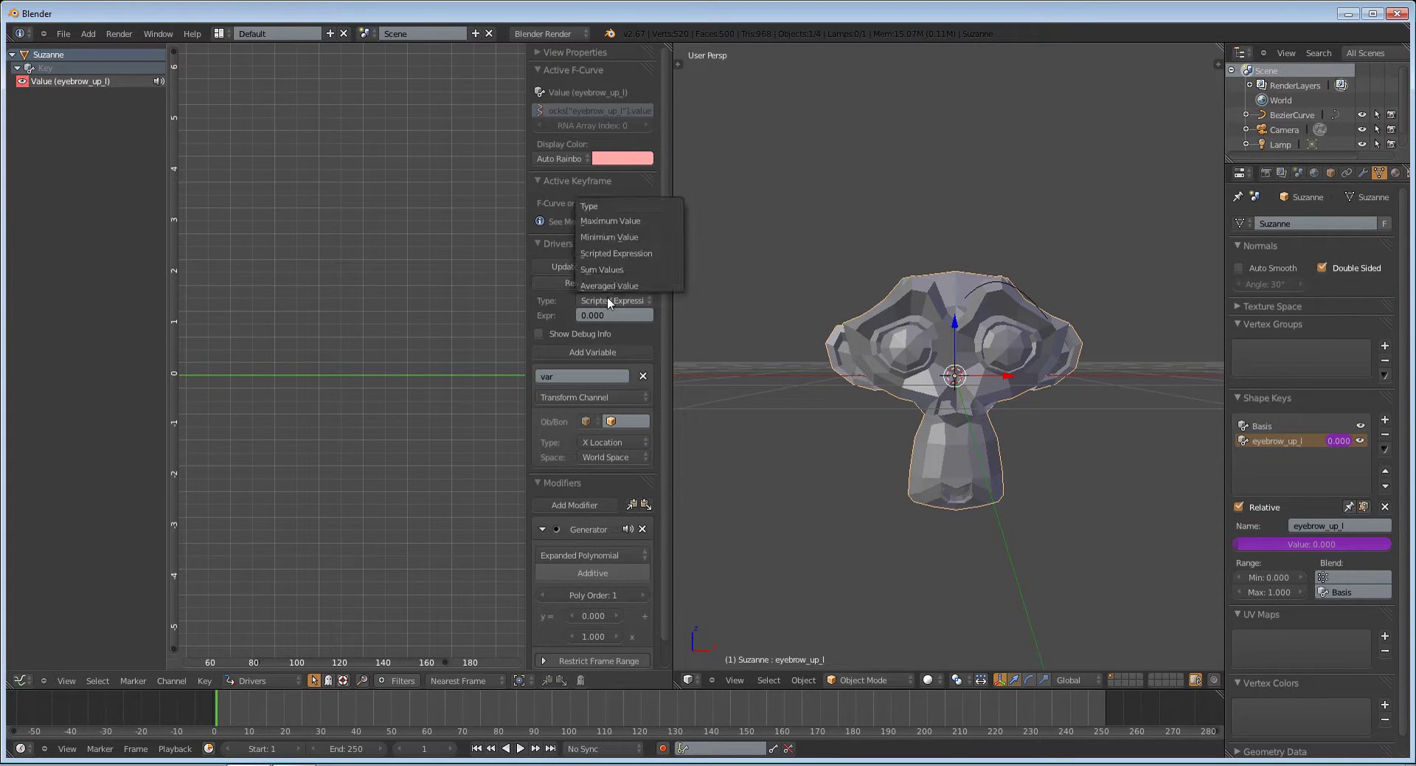
click(608, 286)
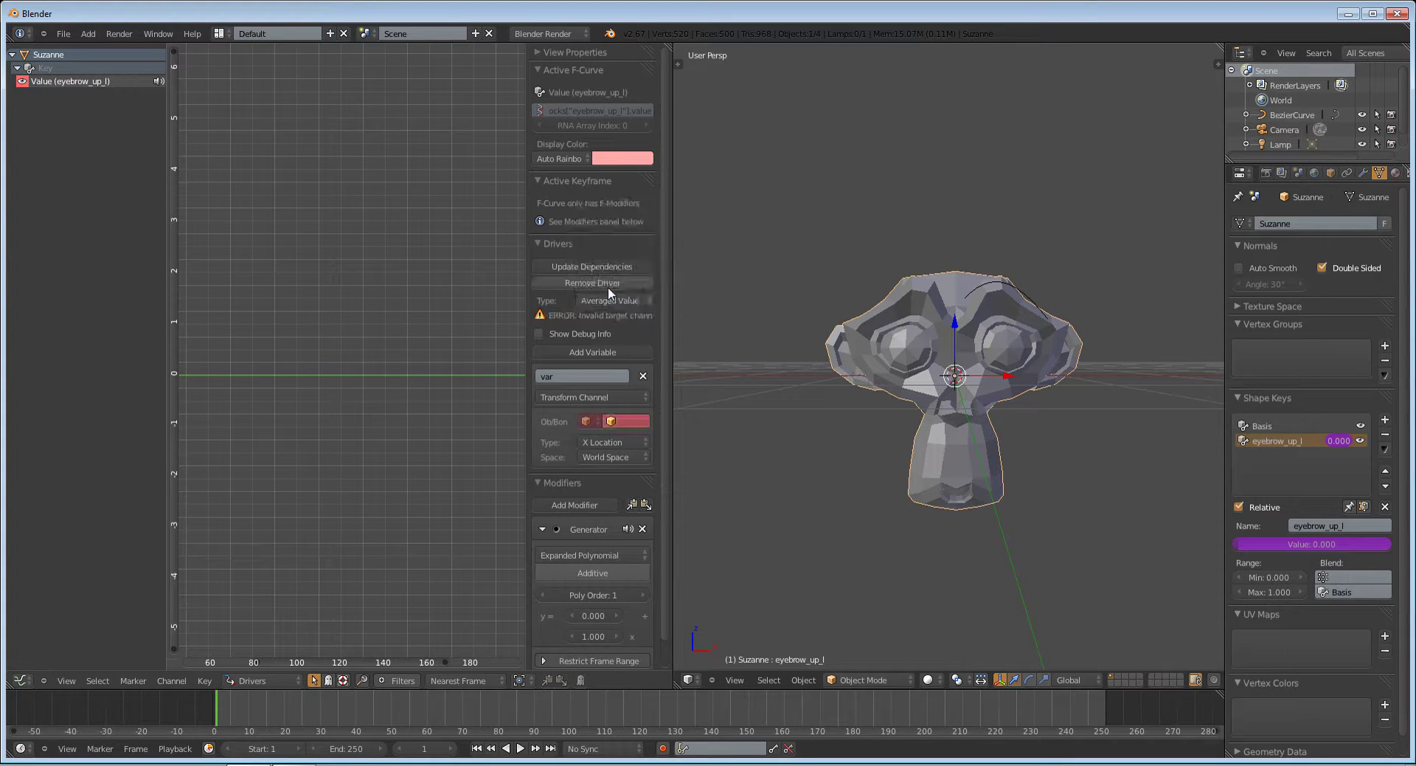
click(633, 425)
click(640, 445)
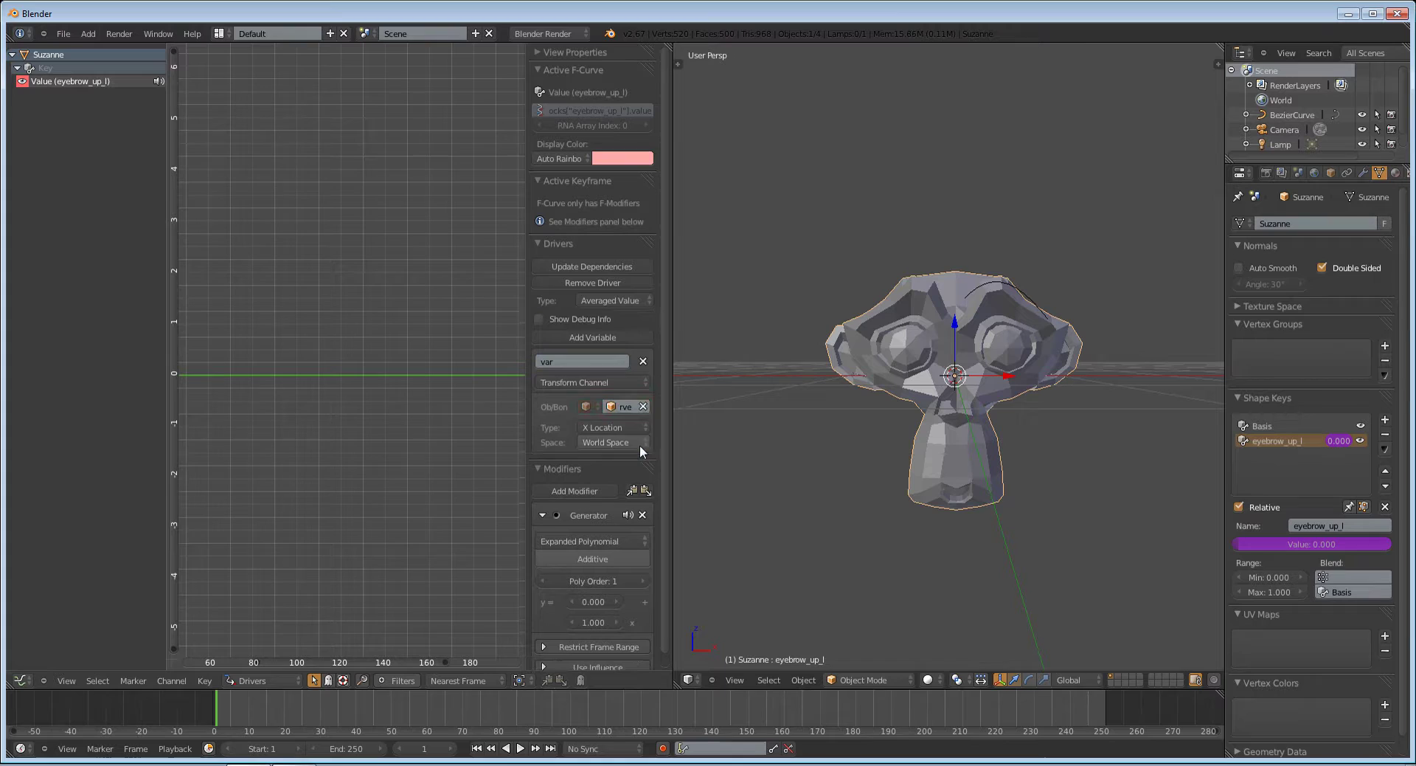
click(639, 428)
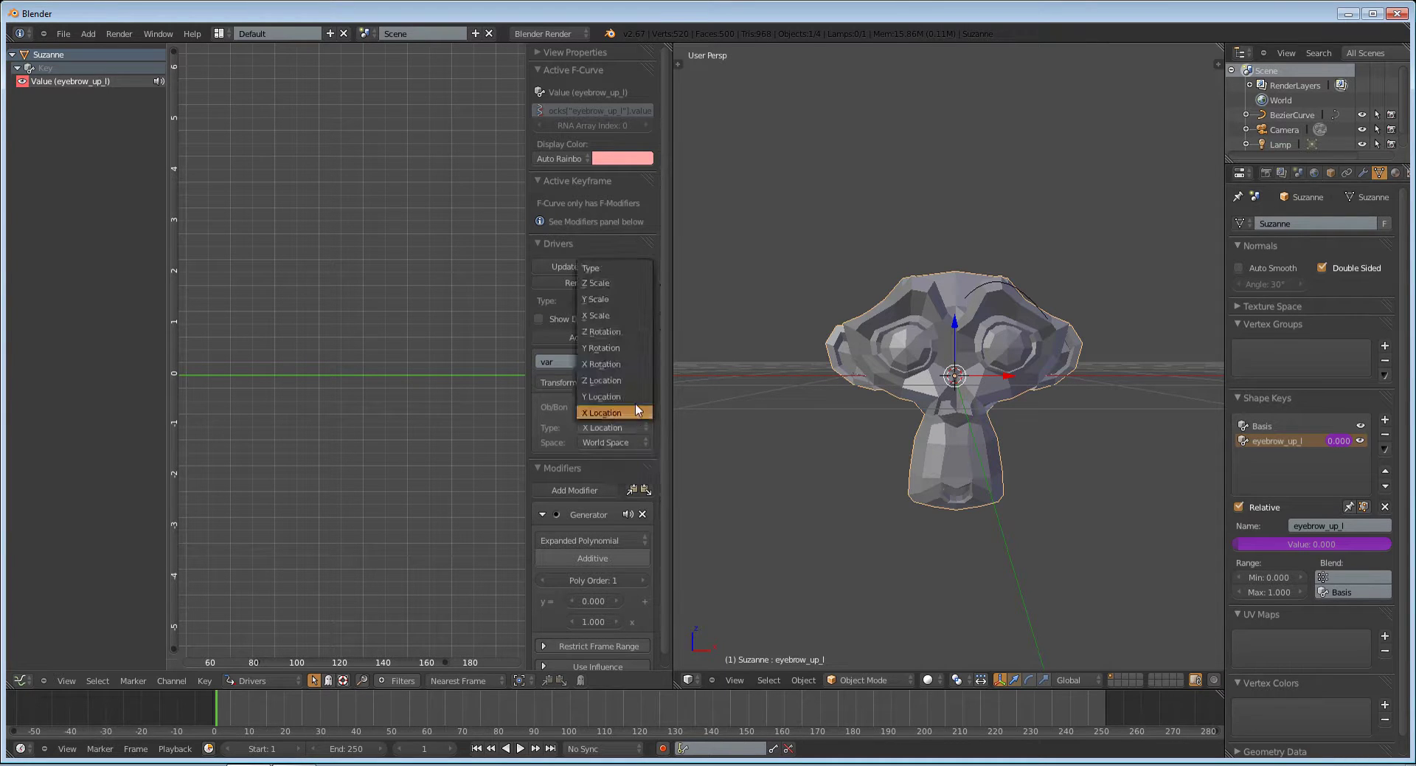
click(627, 381)
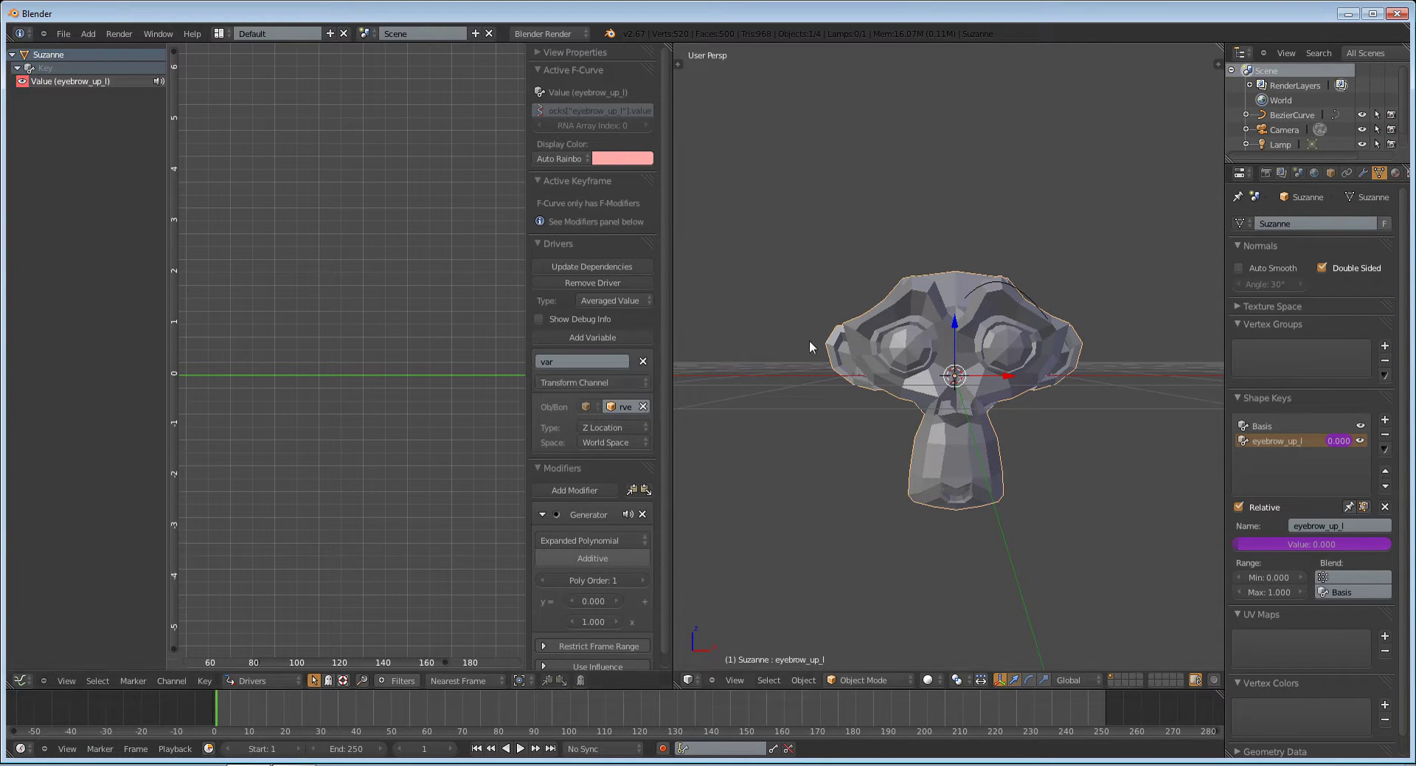
Test the driver by moving the Bezier curve down and up along Z, leaving it at its original position.
right_click(994, 291)
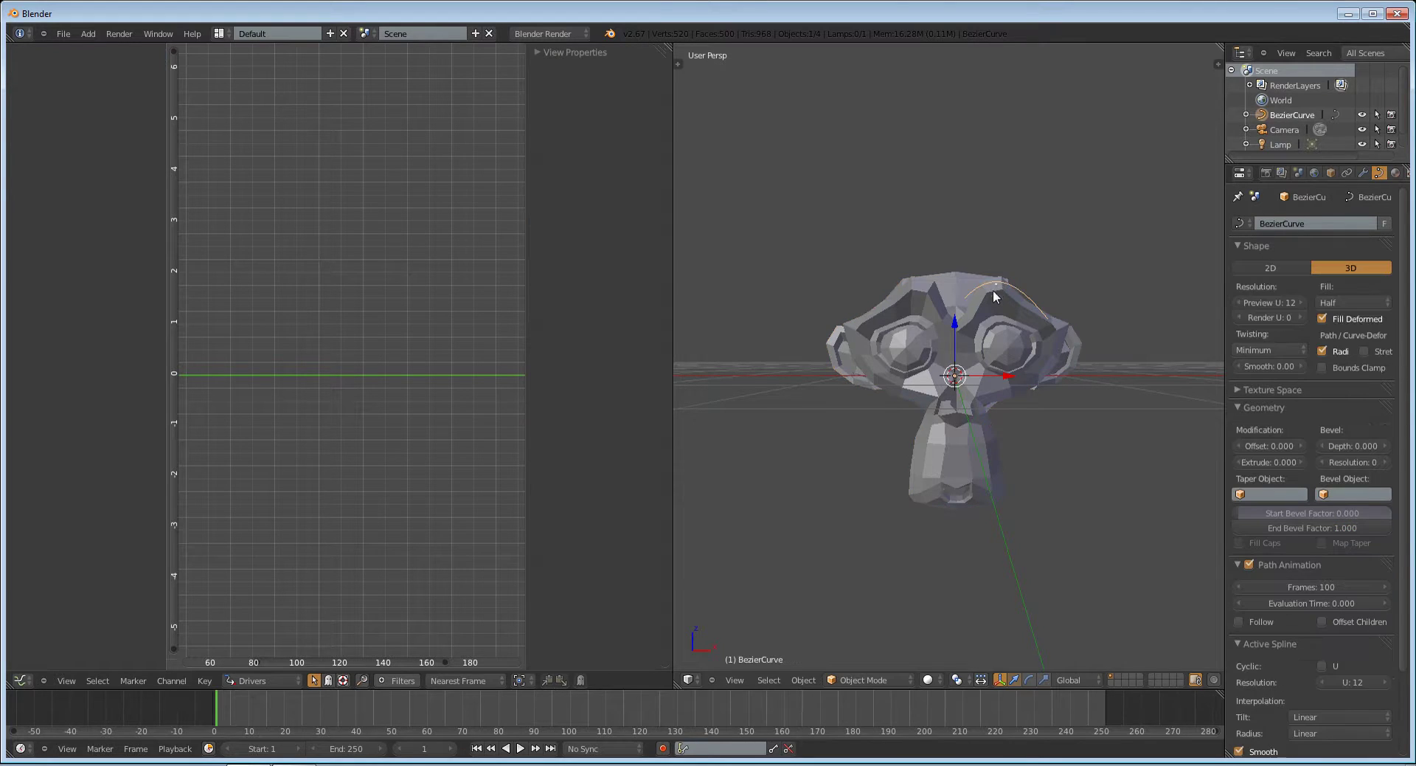
key(g)
key(z)
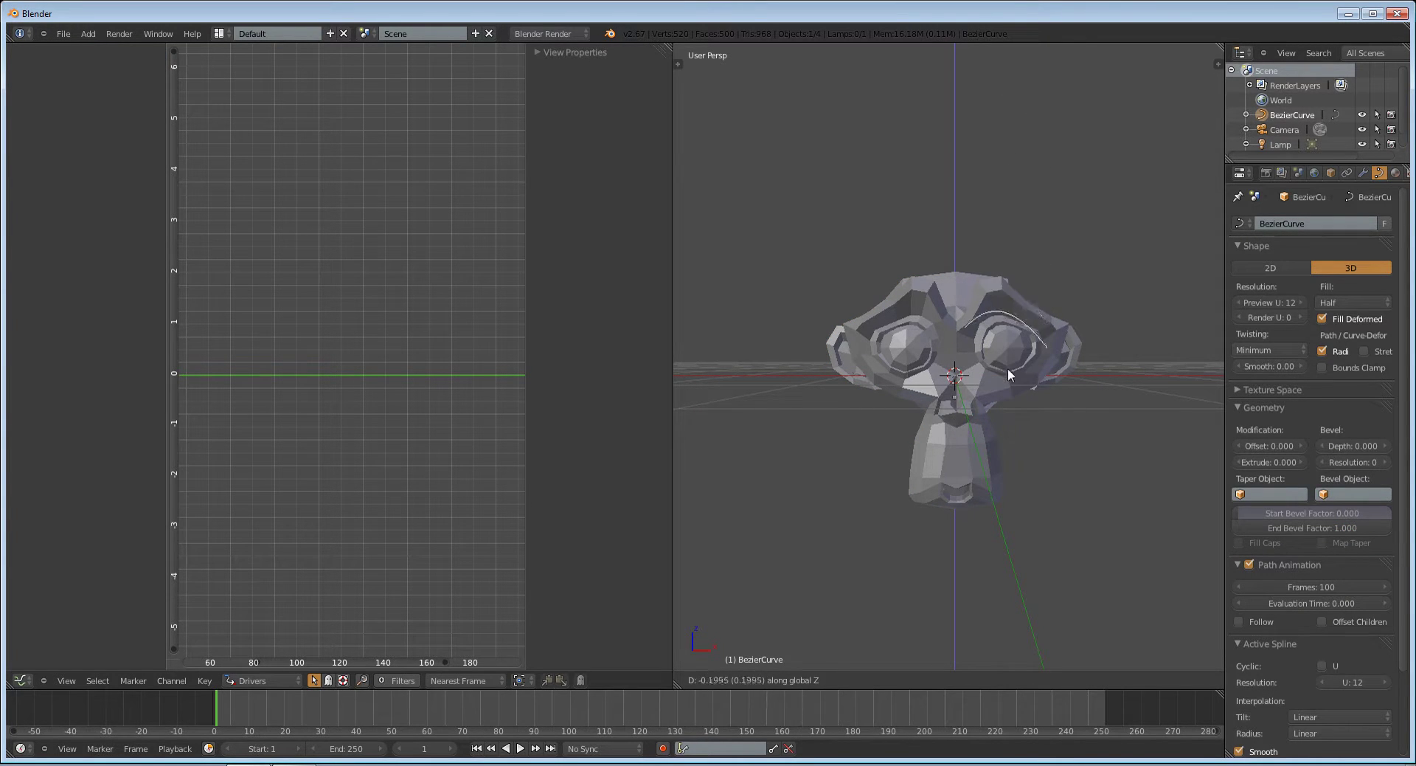
click(1024, 311)
key(g)
key(z)
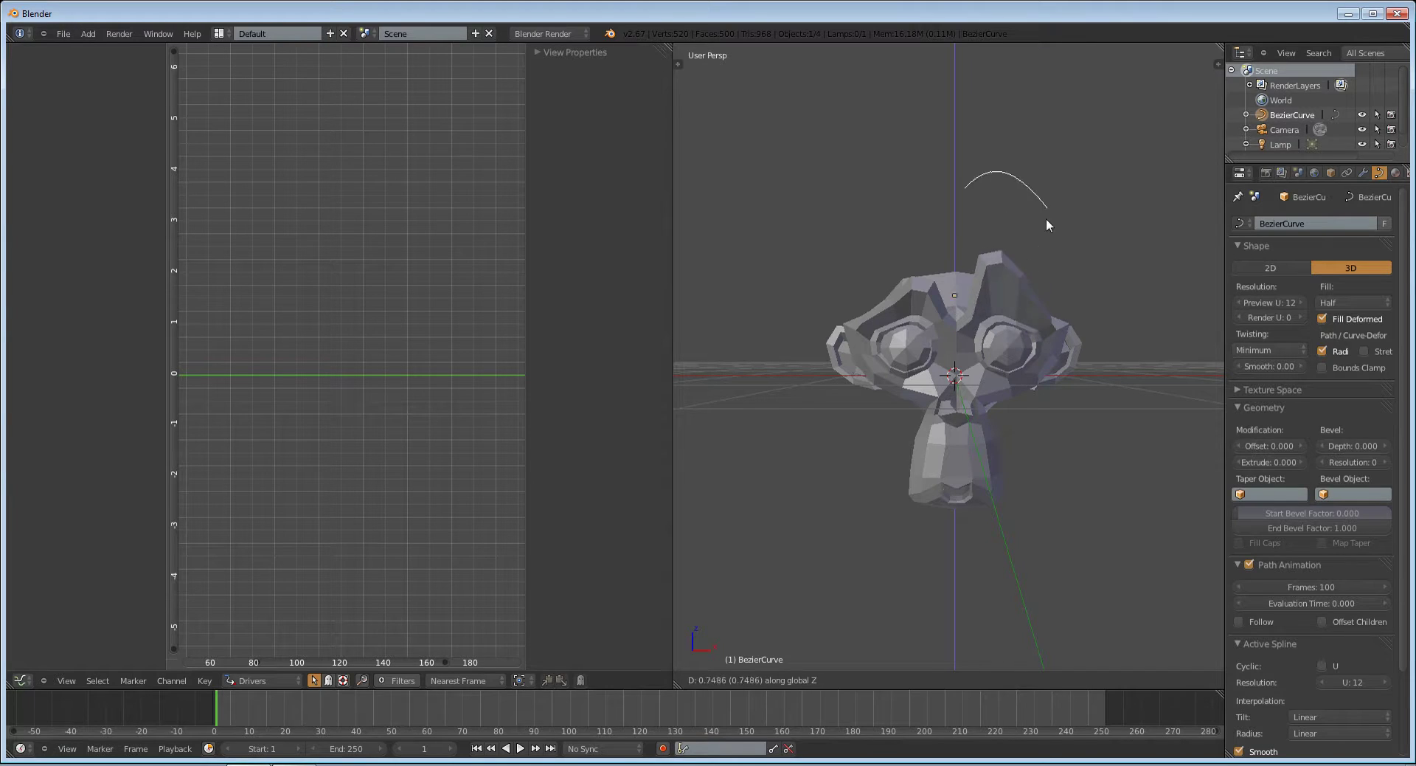
key(Escape)
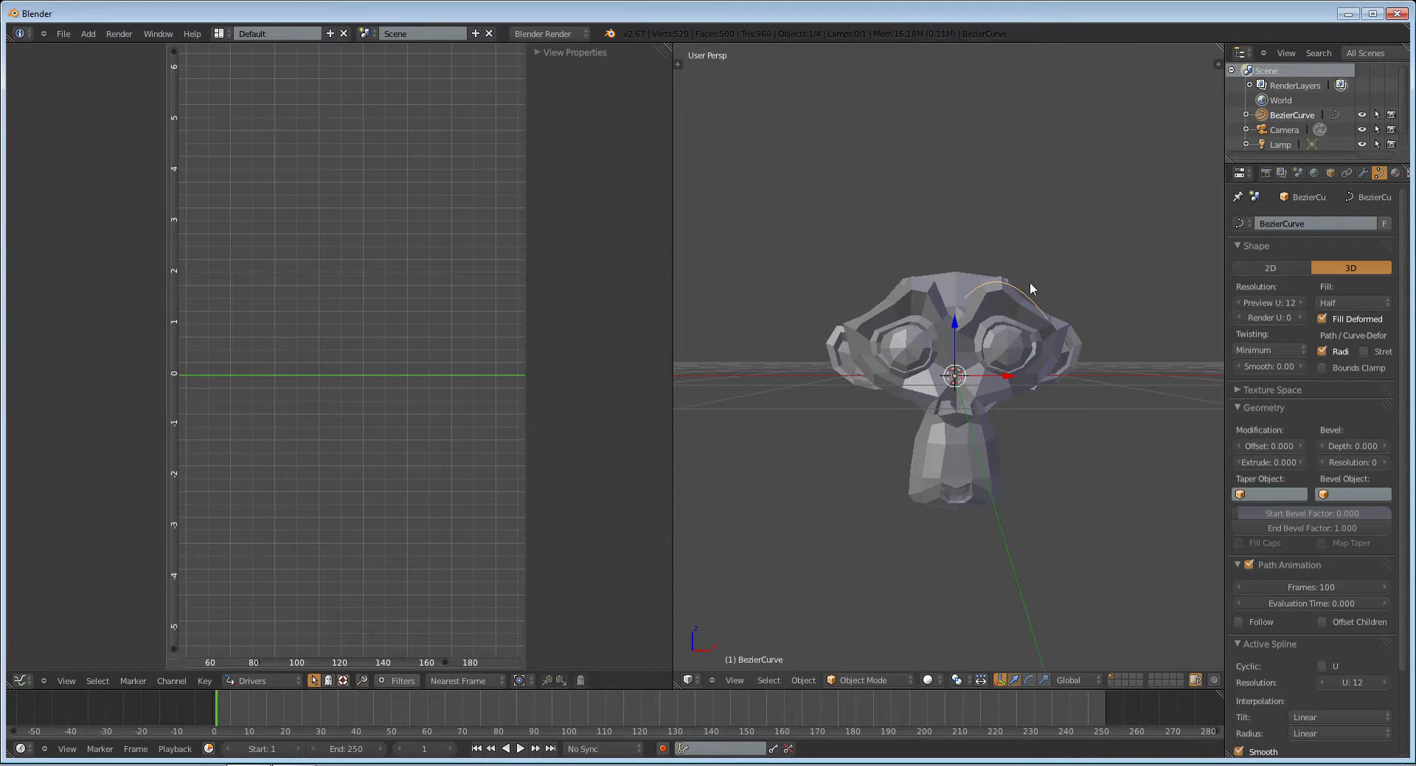
Lock the Bezier curve's X and Y location, and test that it can only be moved along Z.
key(n)
scroll(1151, 295, down, 1)
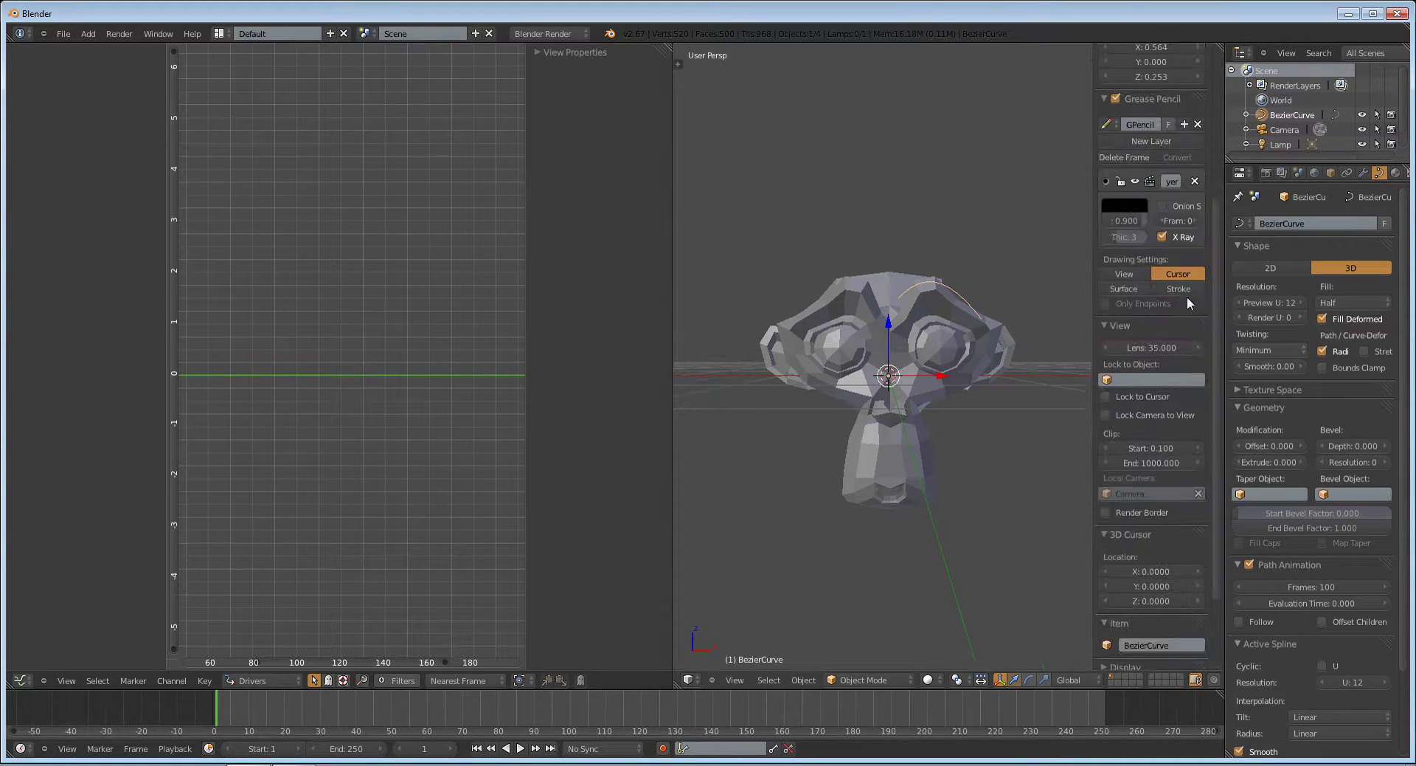
scroll(1171, 317, up, 8)
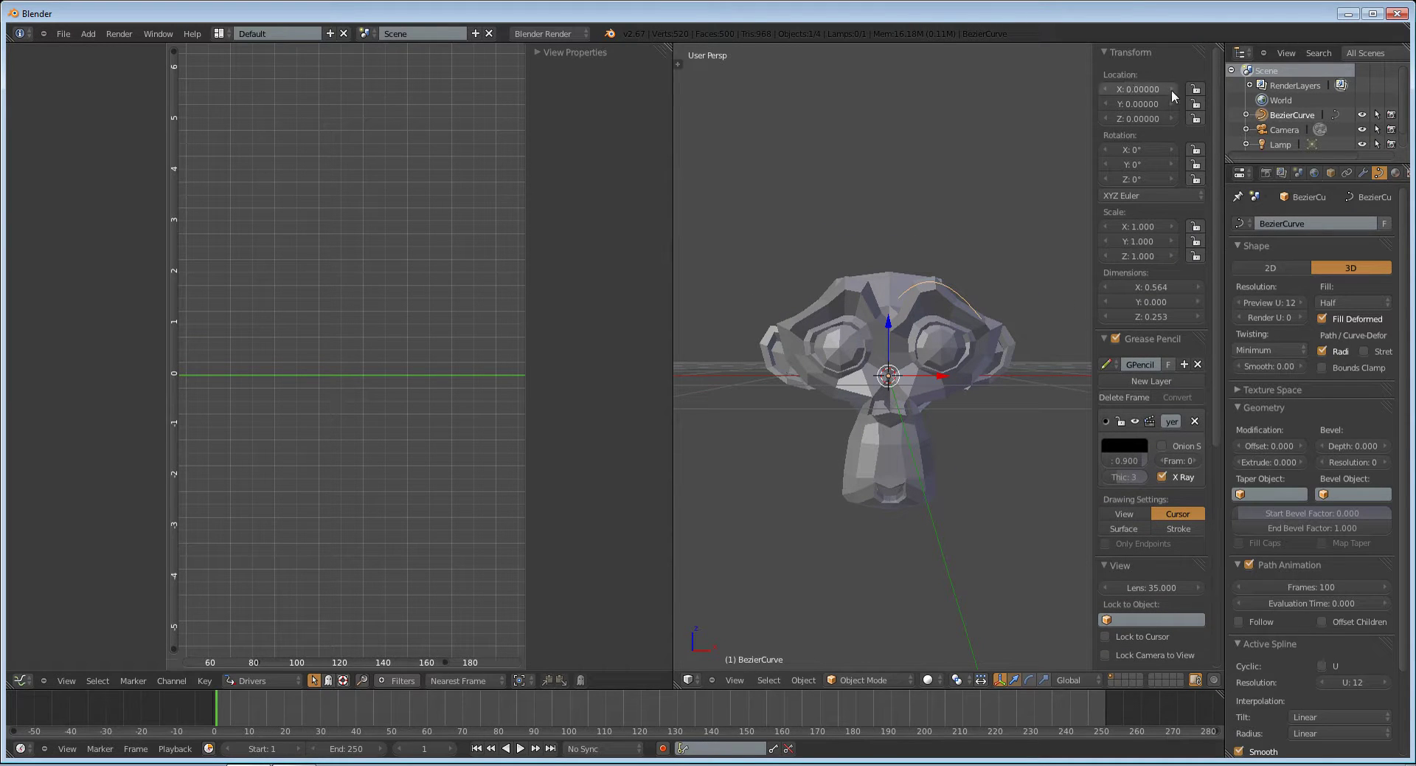
click(1196, 89)
click(1196, 103)
key(g)
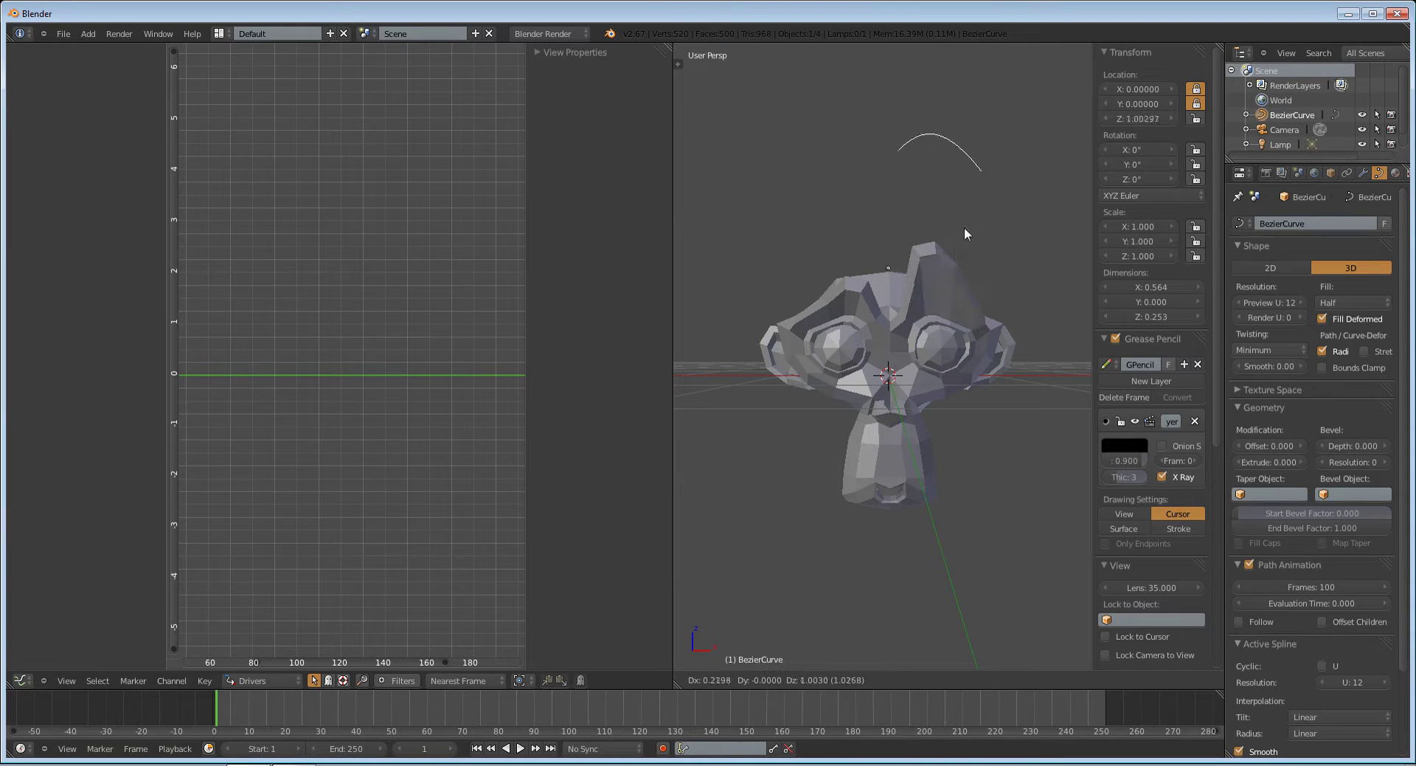
key(Escape)
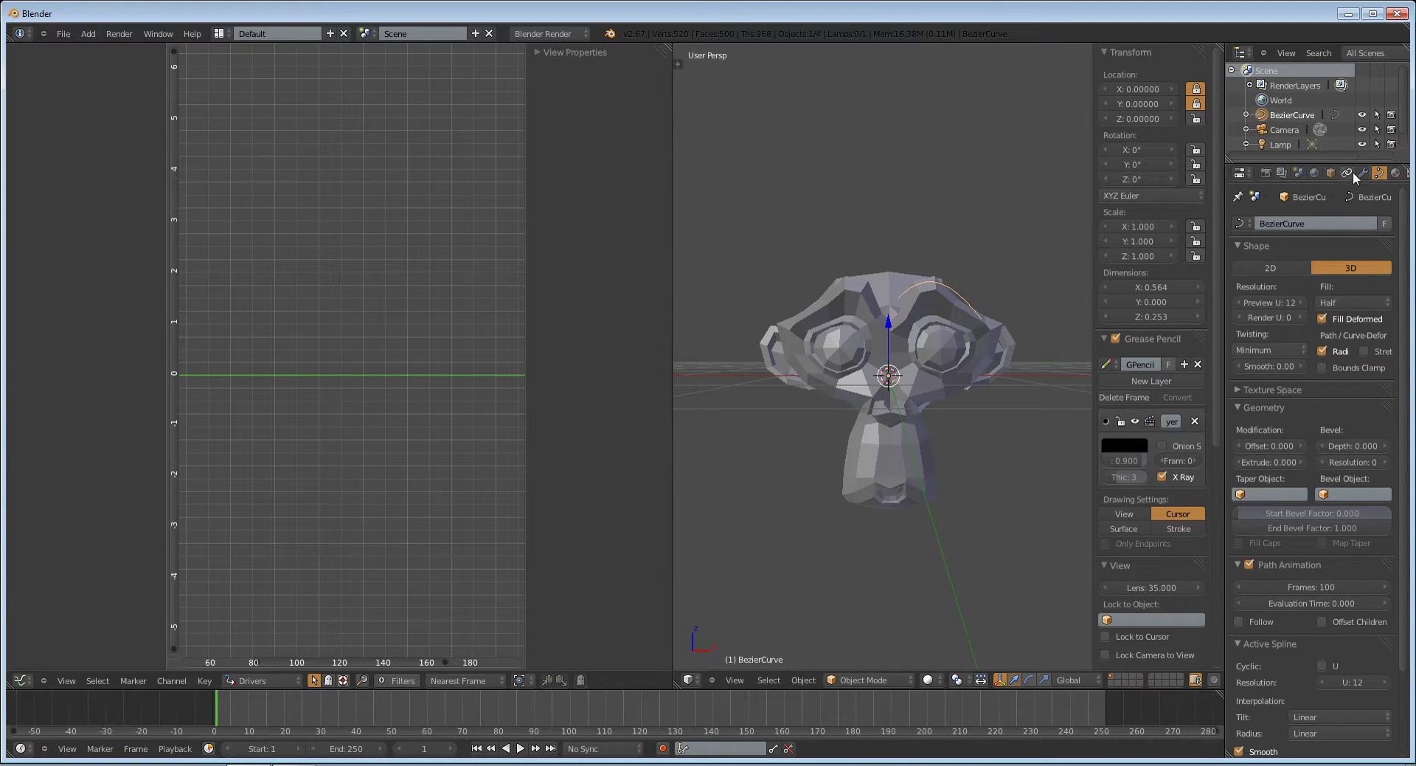
Add a Limit Location constraint to the Bezier curve with Minimum Z enabled at 0, and widen the properties area.
click(1353, 171)
click(1325, 223)
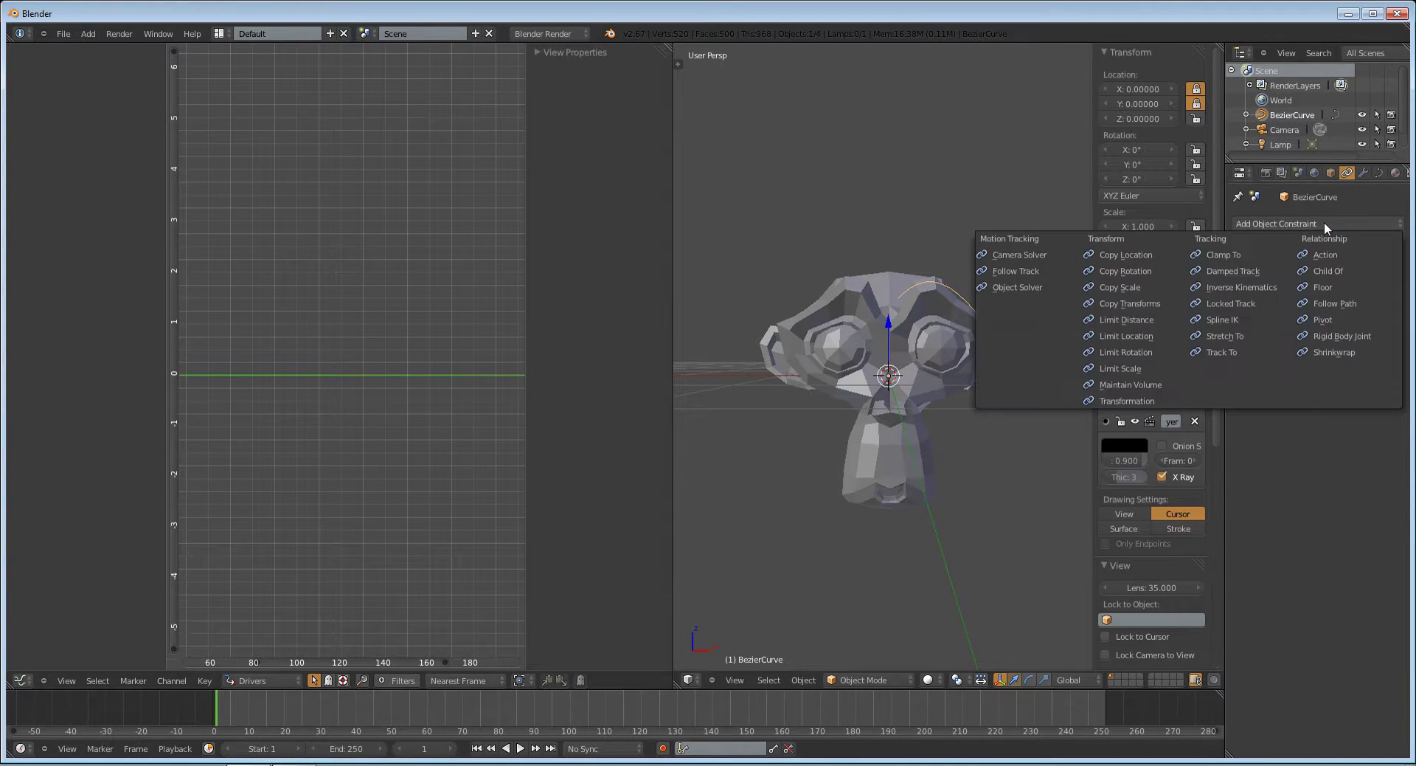
click(1166, 338)
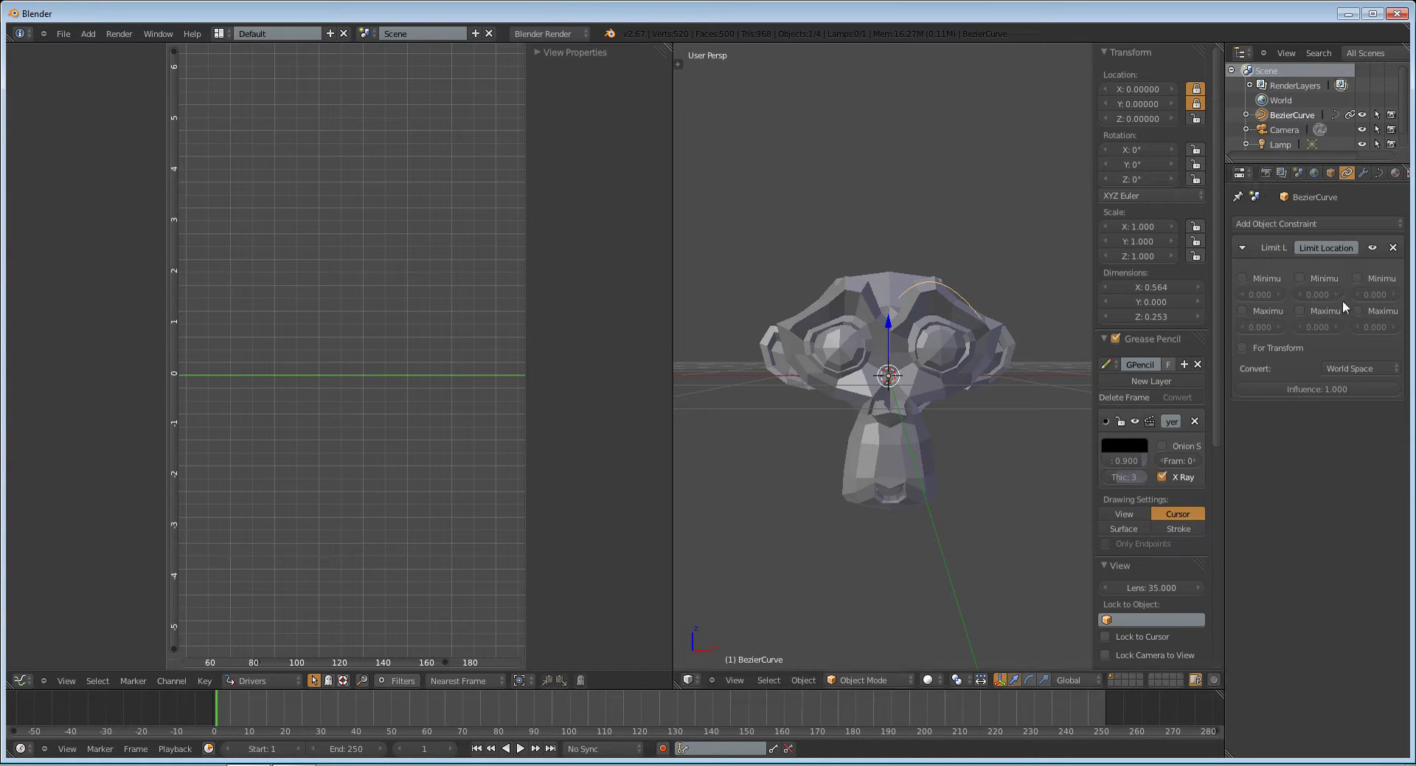
click(1358, 278)
drag(1224, 319, 1168, 324)
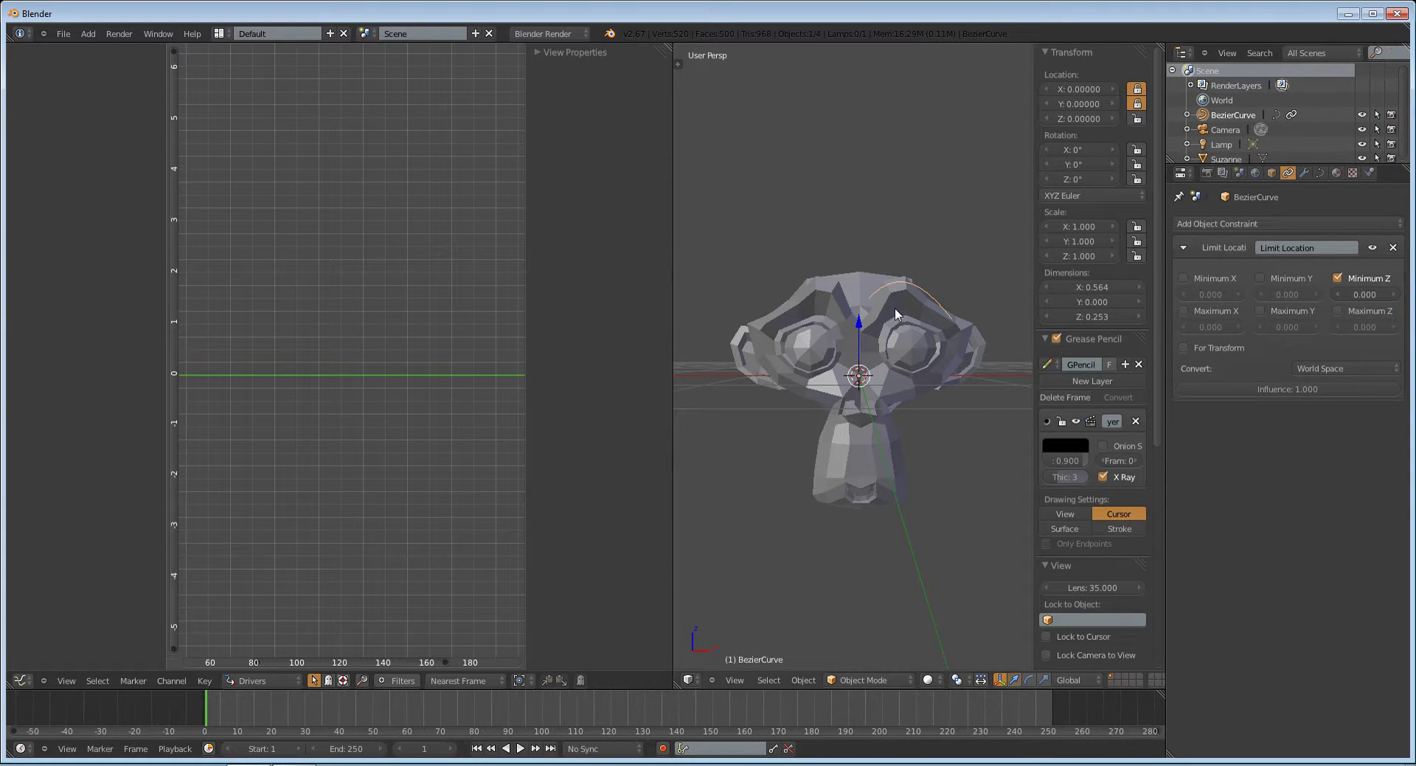
key(n)
Try moving the curve with the constraint's Maximum Z limit enabled at 0, and turn that limit off again.
click(1340, 311)
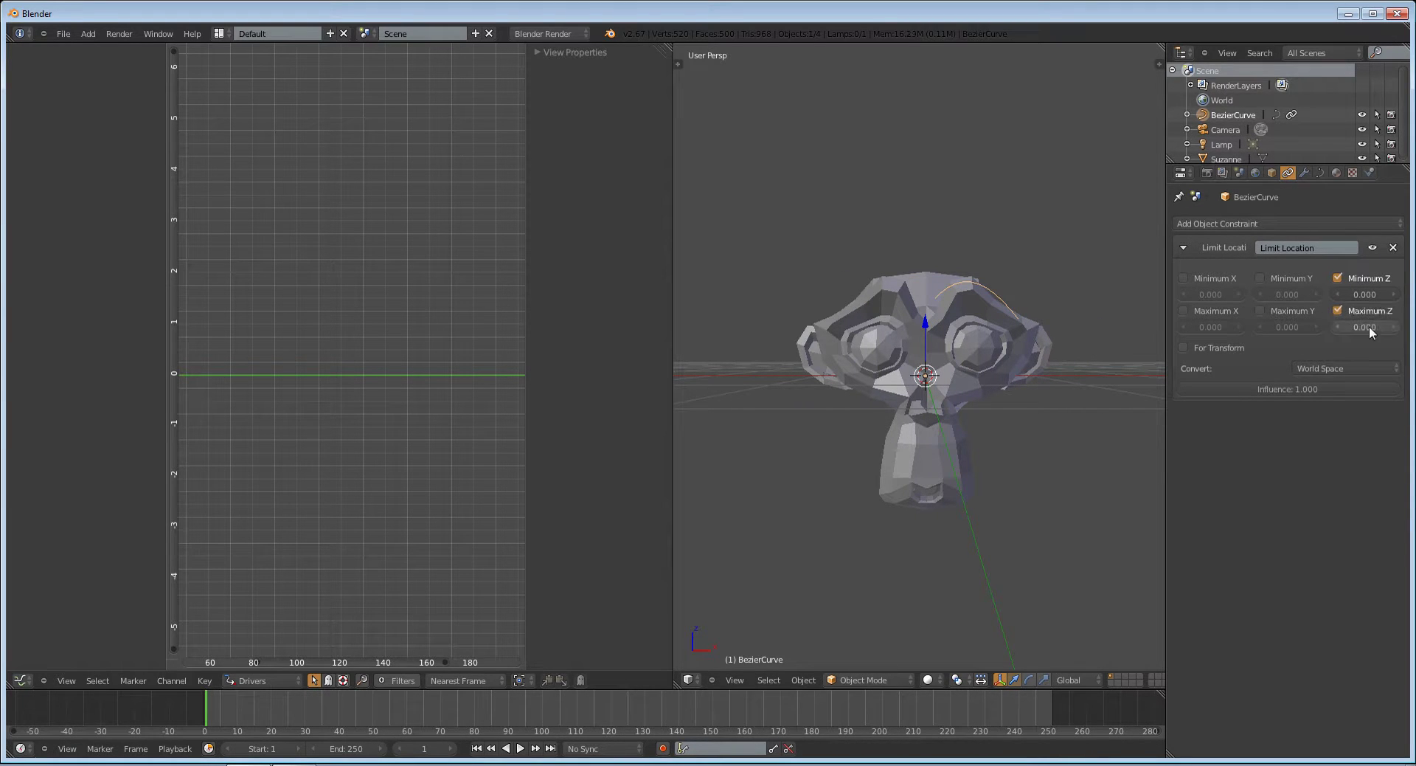
key(g)
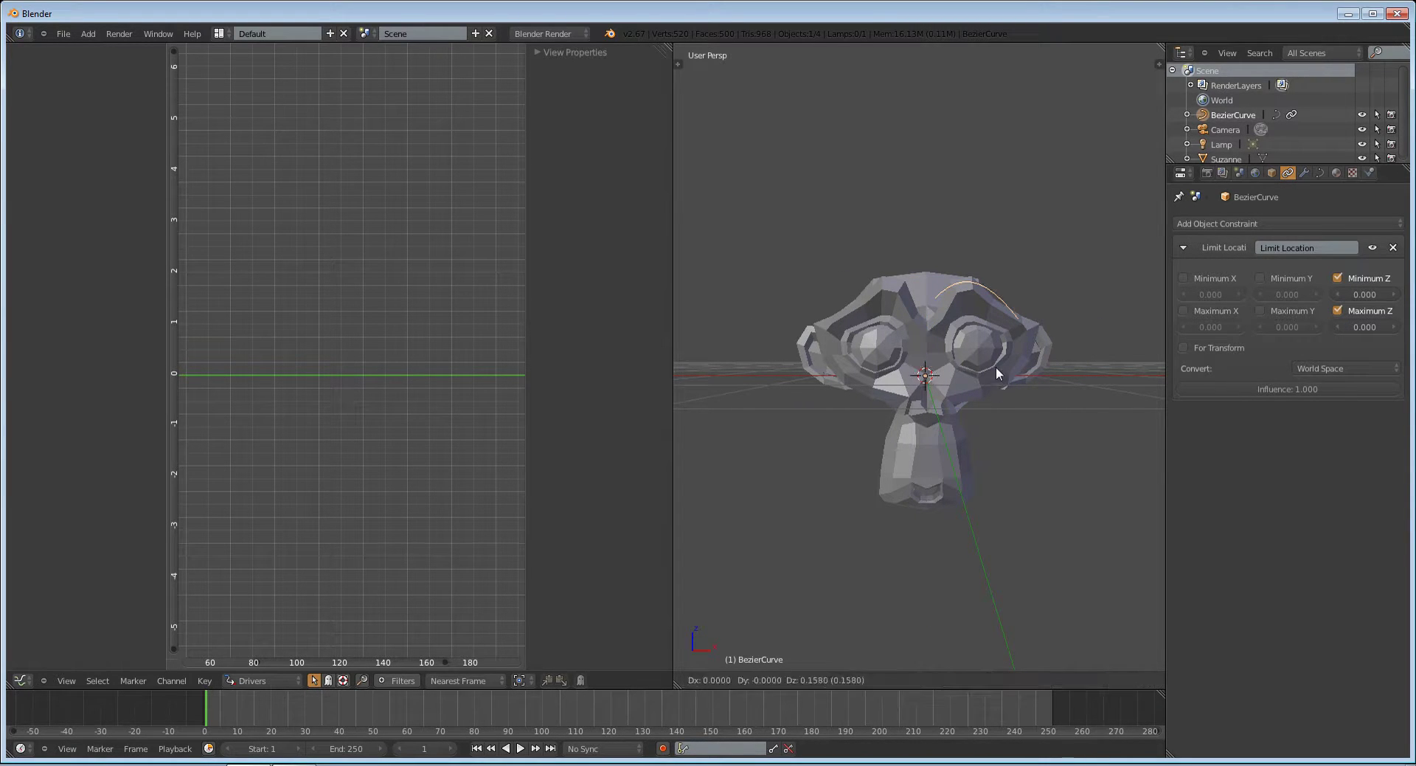
click(999, 296)
key(g)
click(1017, 294)
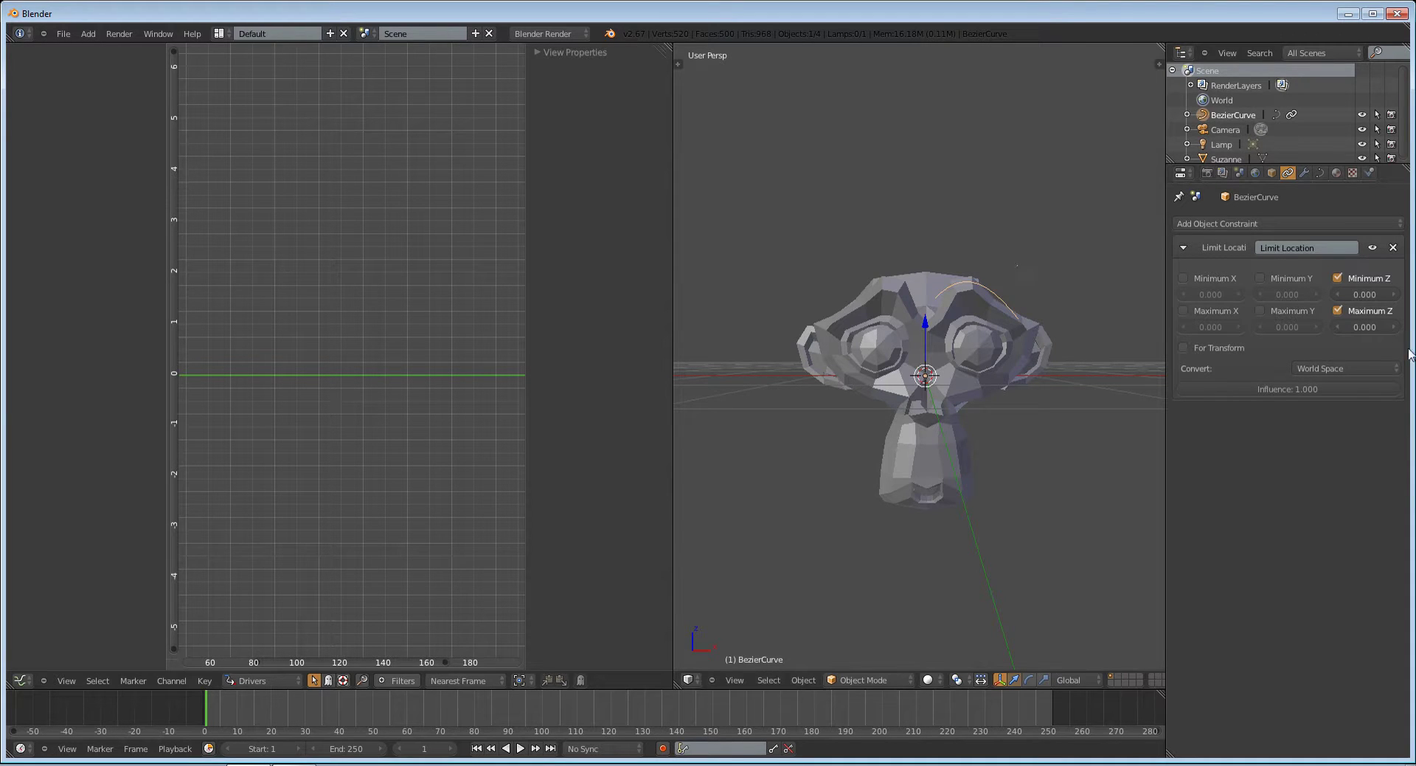
click(1340, 311)
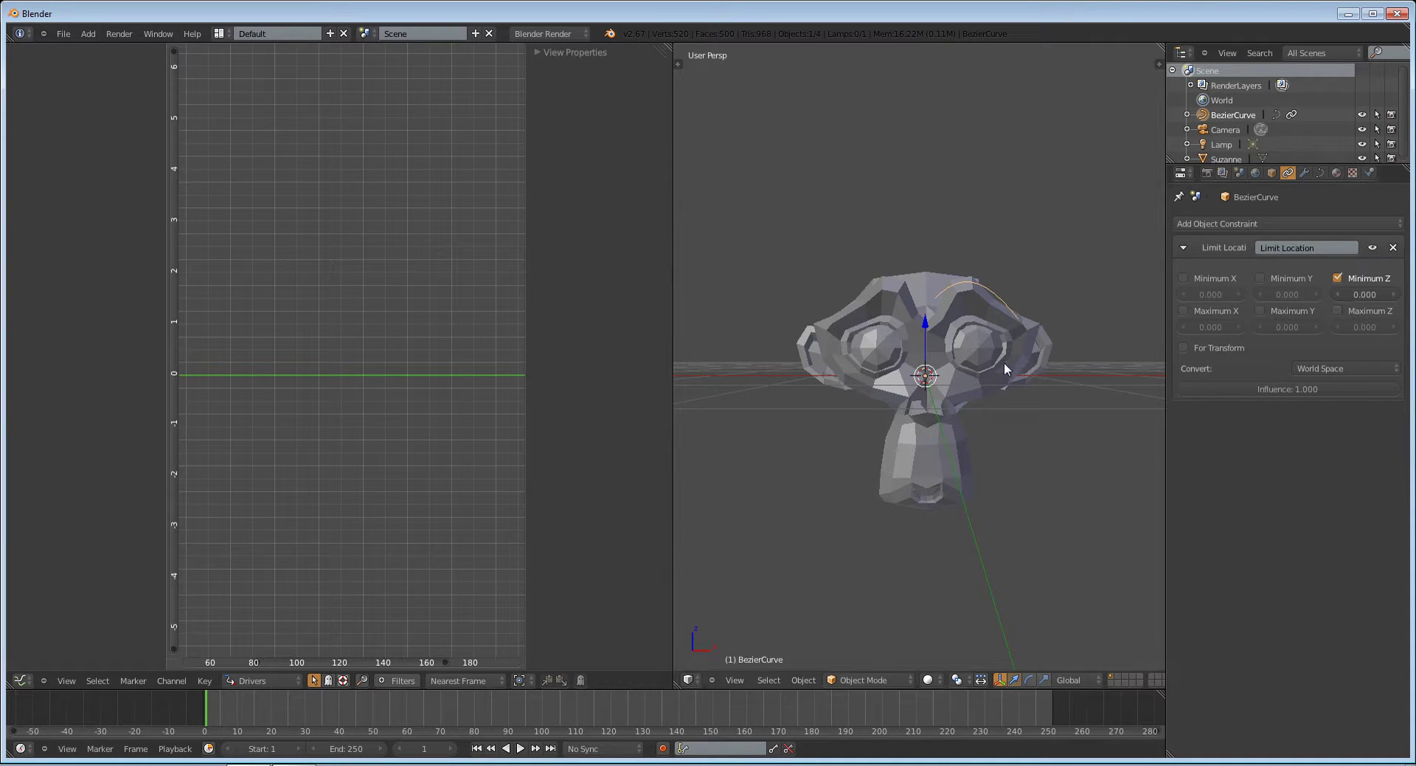
Raise the Bezier curve about 1.017 along Z to gauge its upper limit, and set the constraint's Maximum Z to 1.015.
key(n)
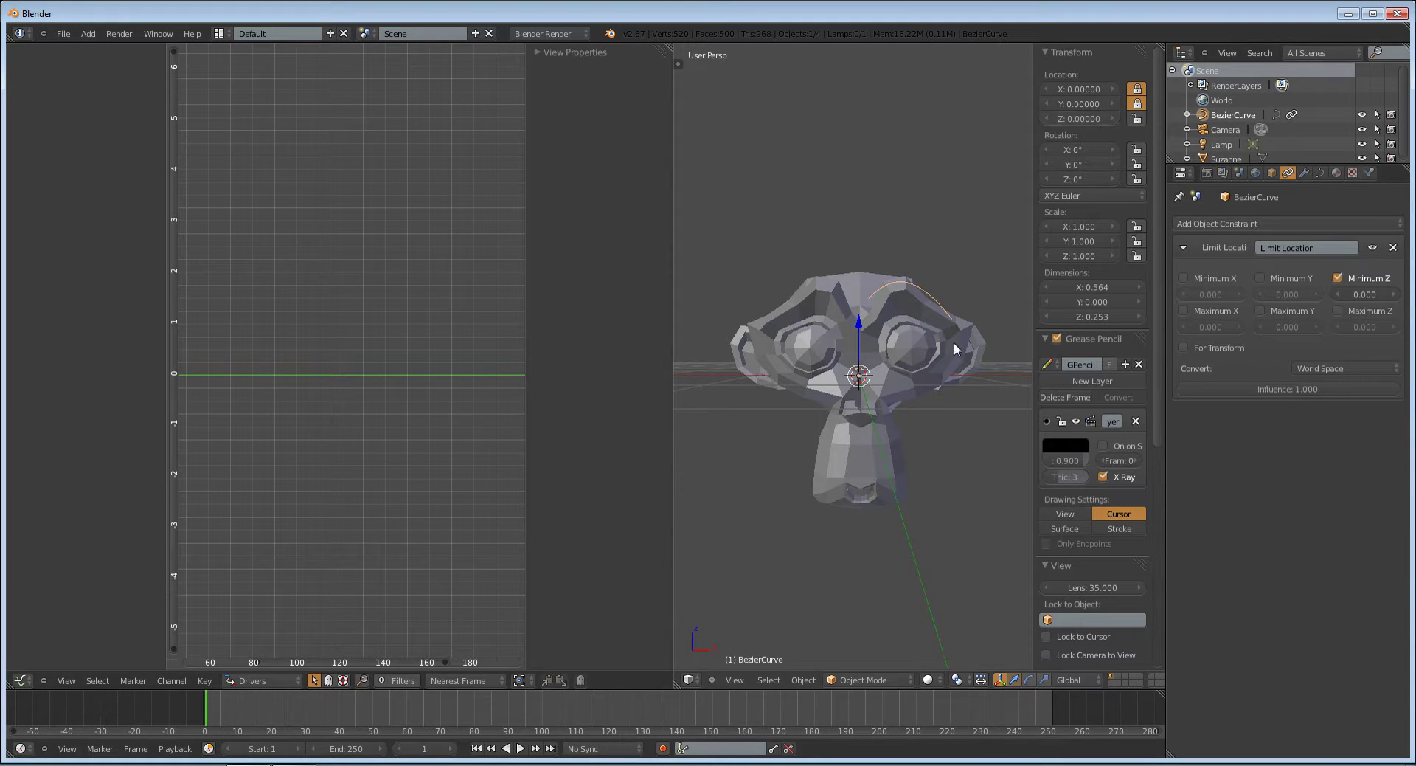
key(g)
key(z)
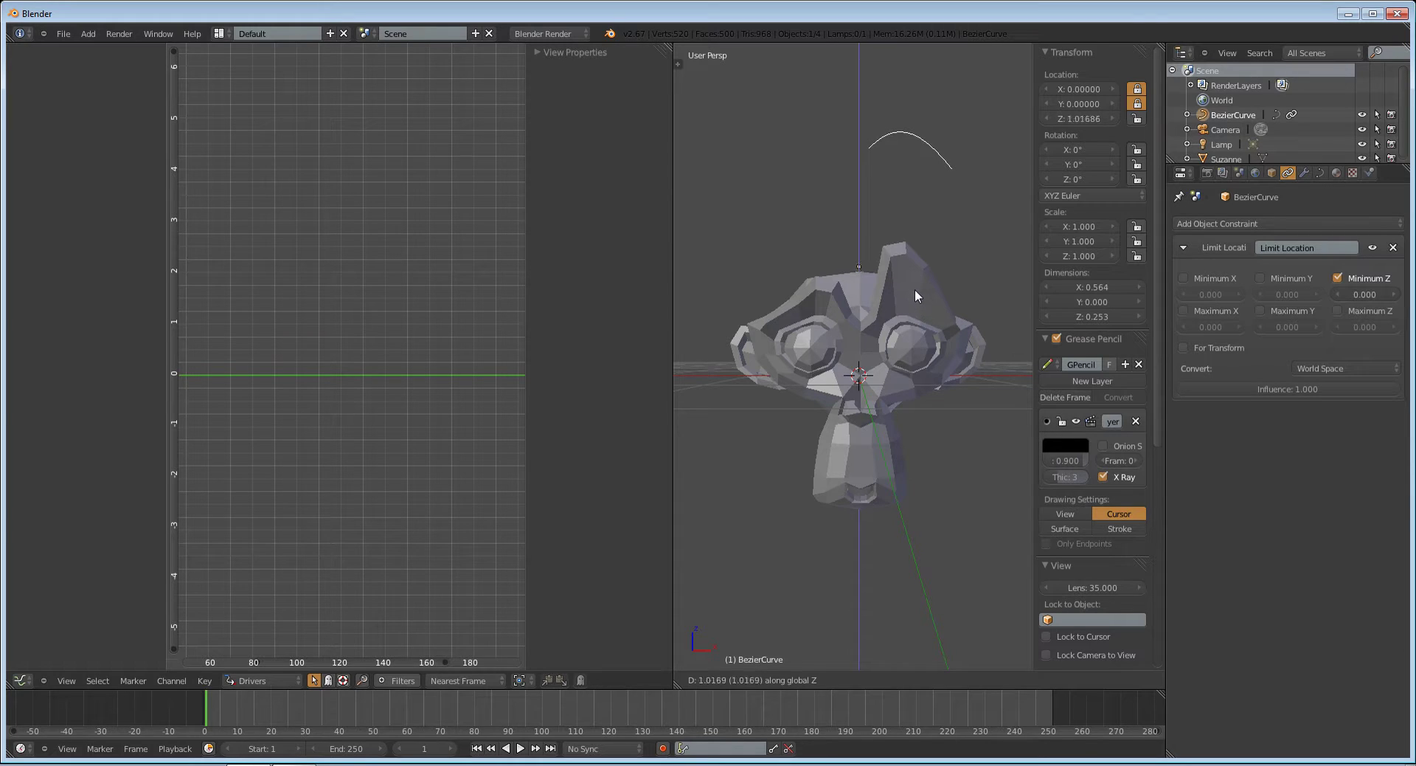
click(914, 290)
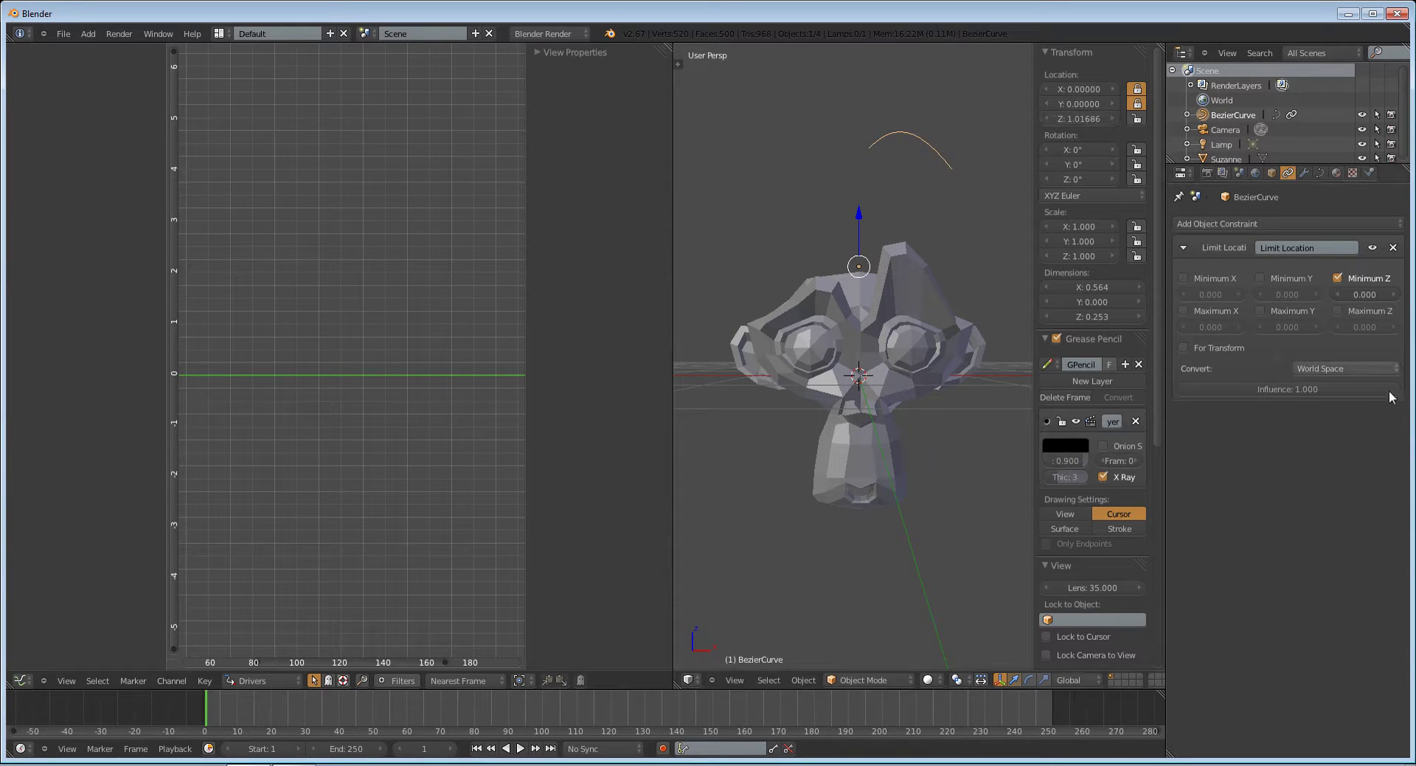
click(1346, 312)
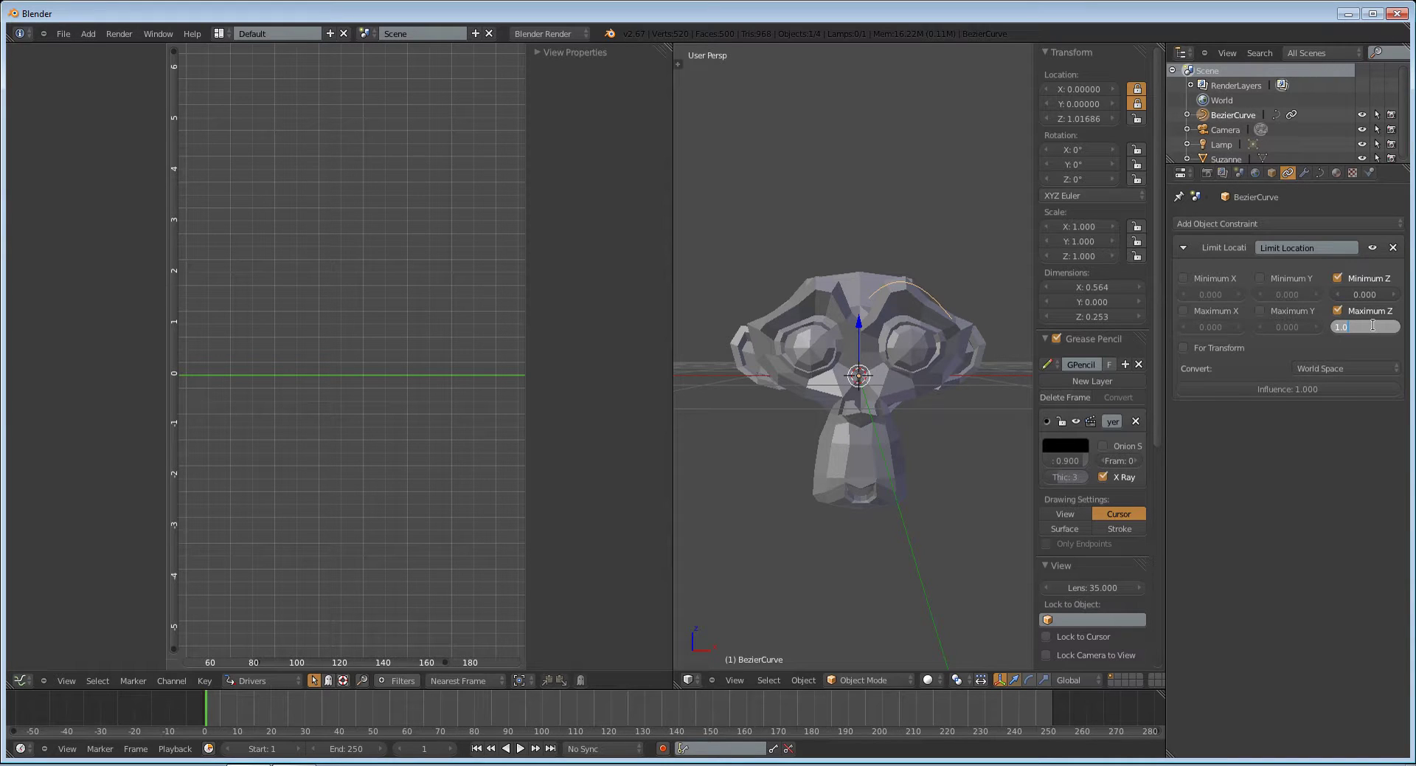
text(15)
key(Return)
Push the curve up against its limit, check the head's eyebrow_up_l shape key value, and return to the curve's constraint settings.
key(g)
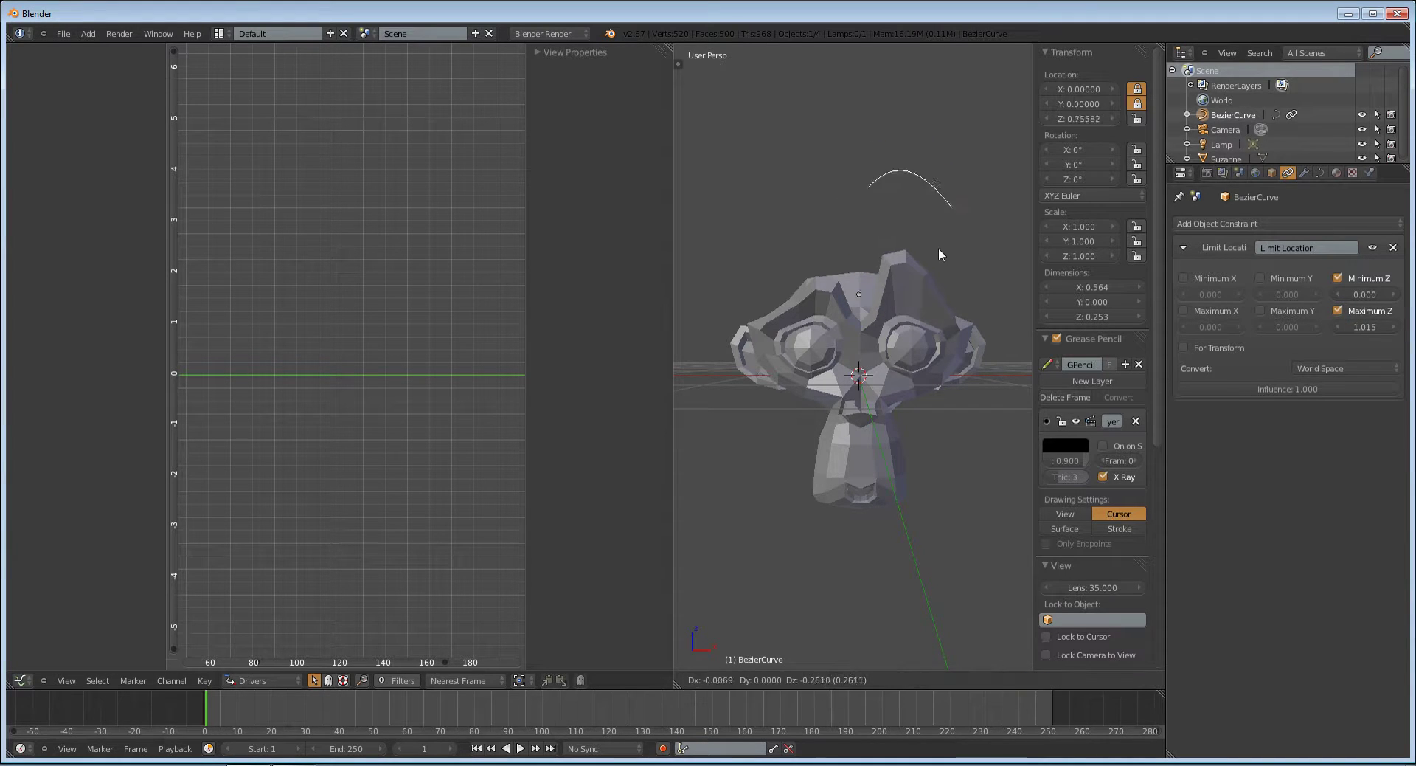
click(914, 90)
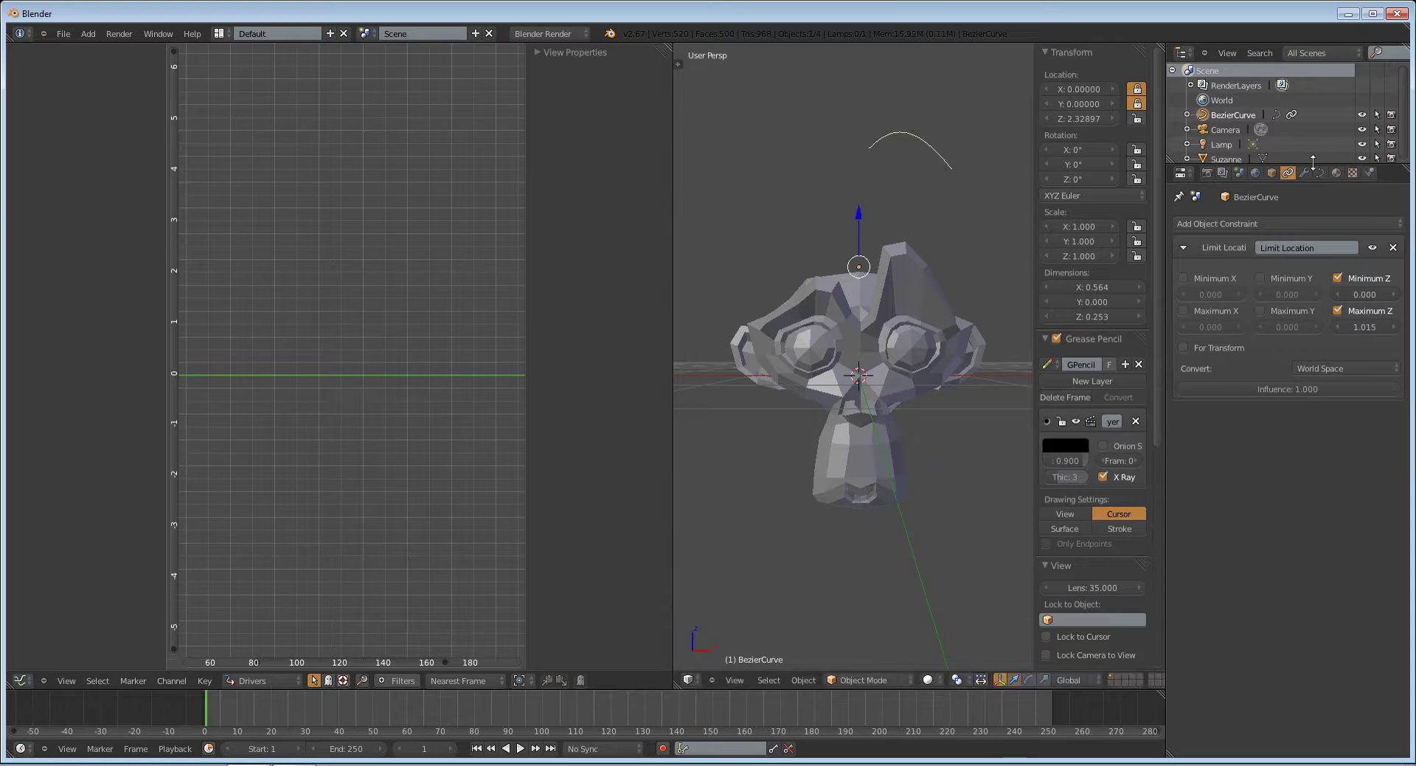
right_click(959, 340)
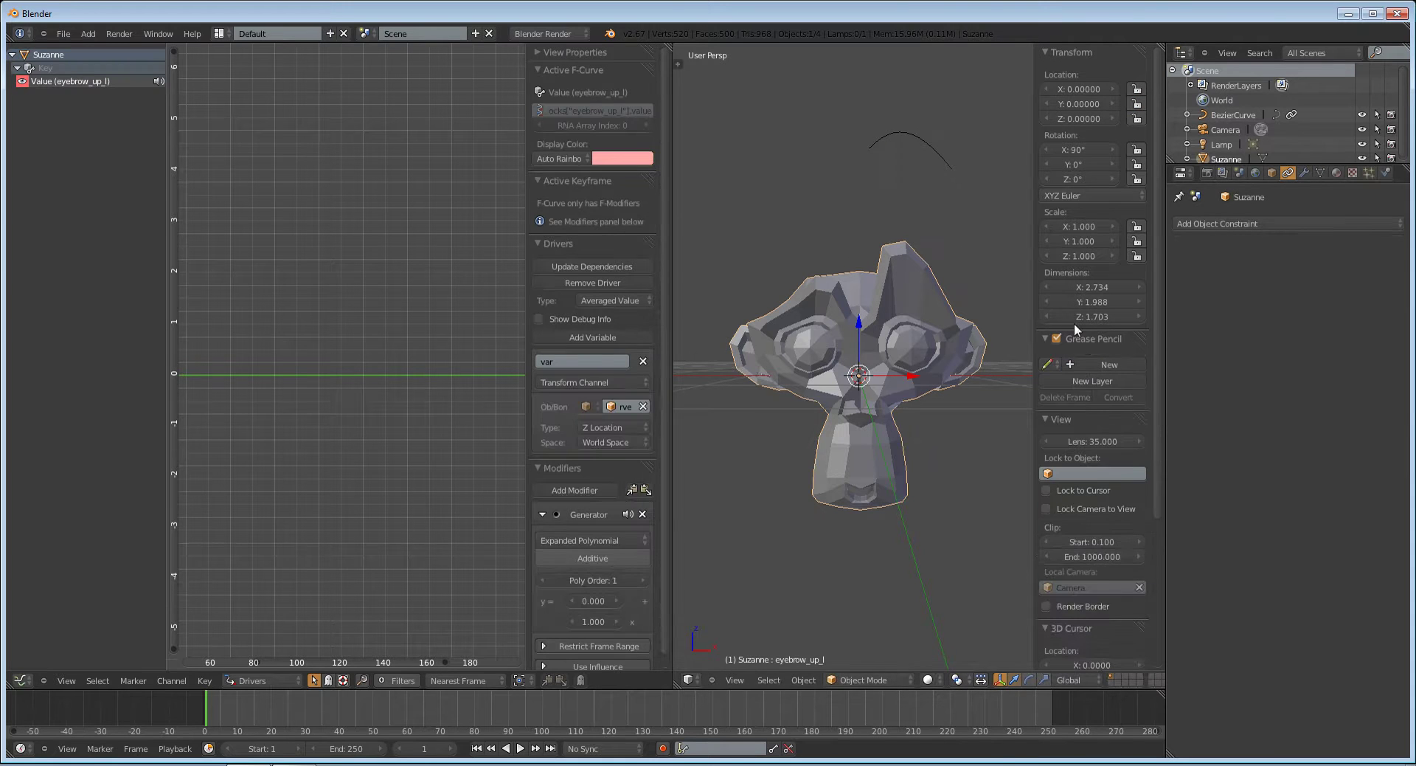
click(1321, 173)
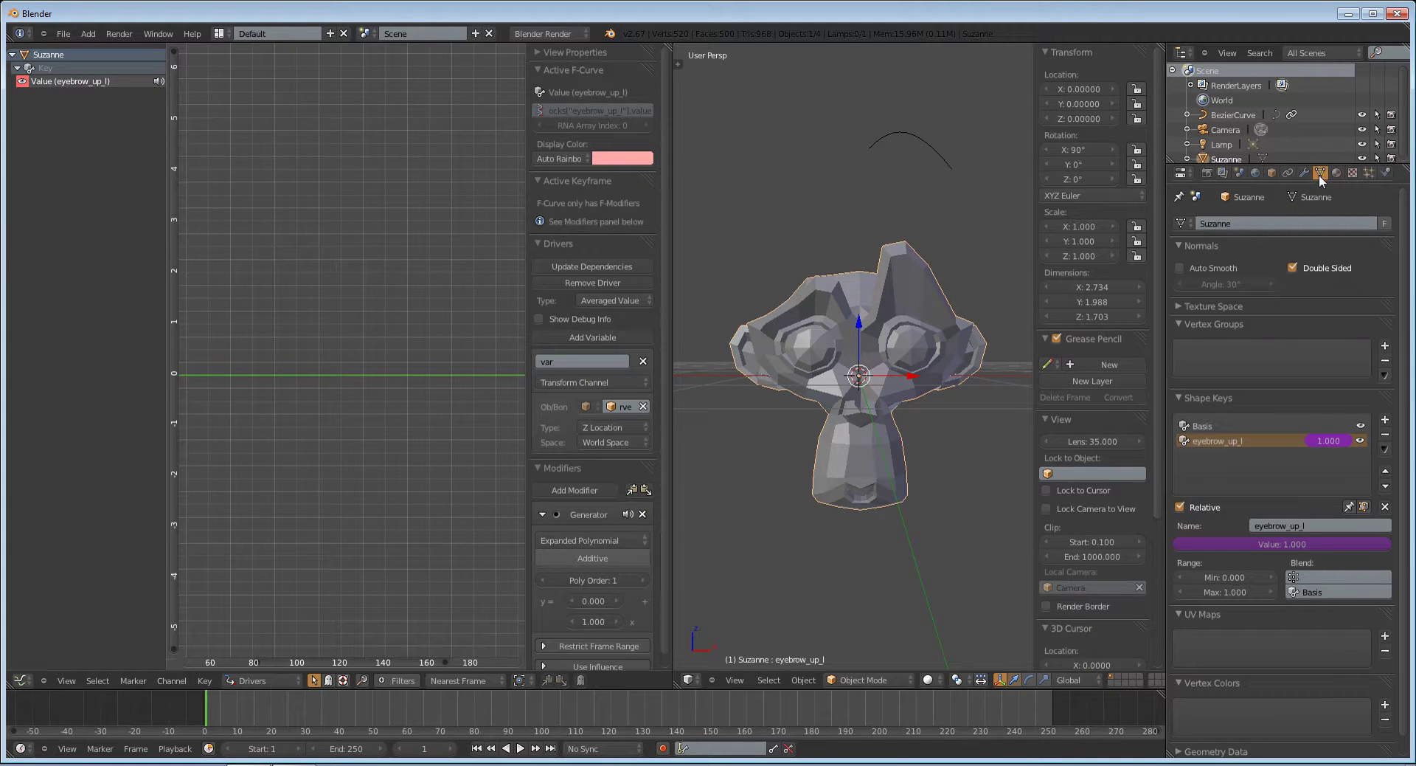
right_click(933, 151)
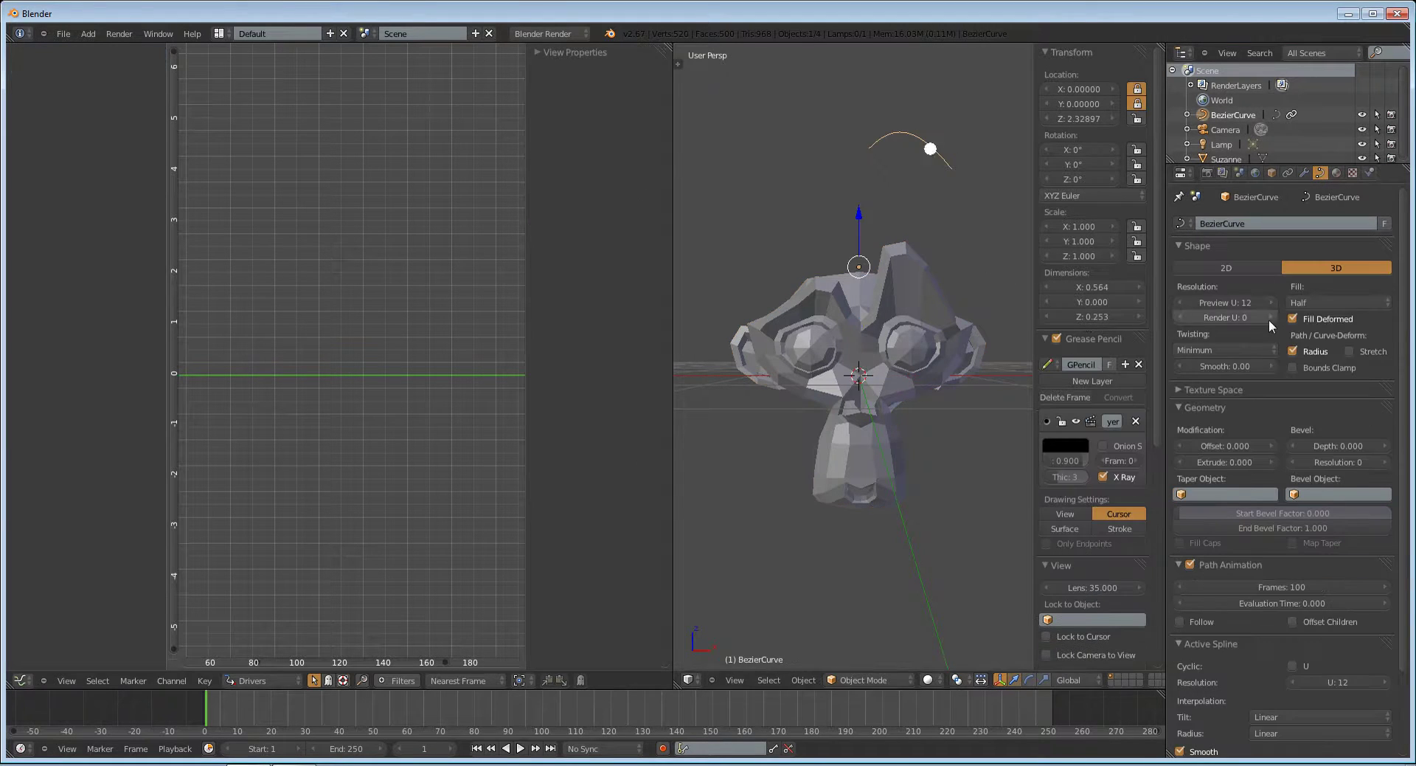
click(1288, 172)
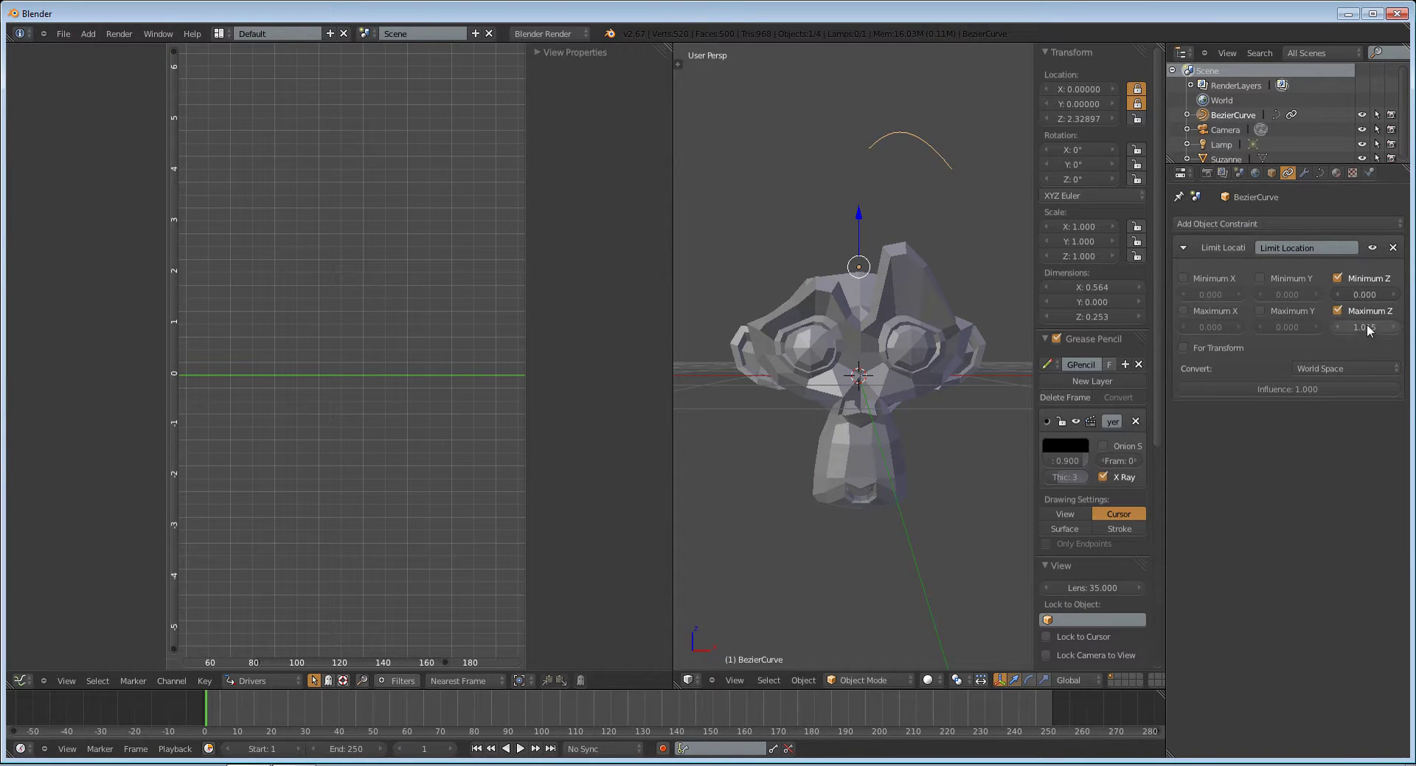
key(n)
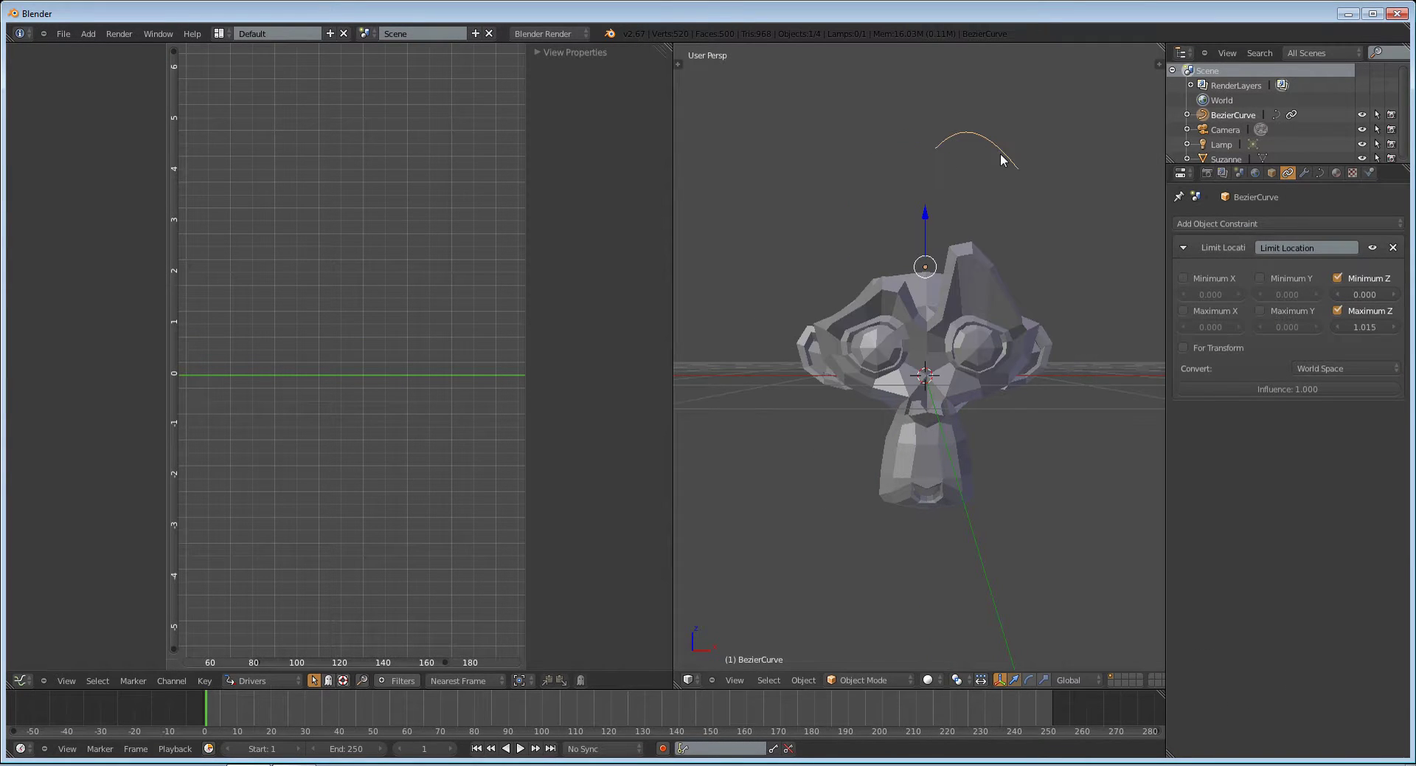
Test the limited curve by moving it along Z from several viewpoints, leaving it on the eyebrow in front view.
key(g)
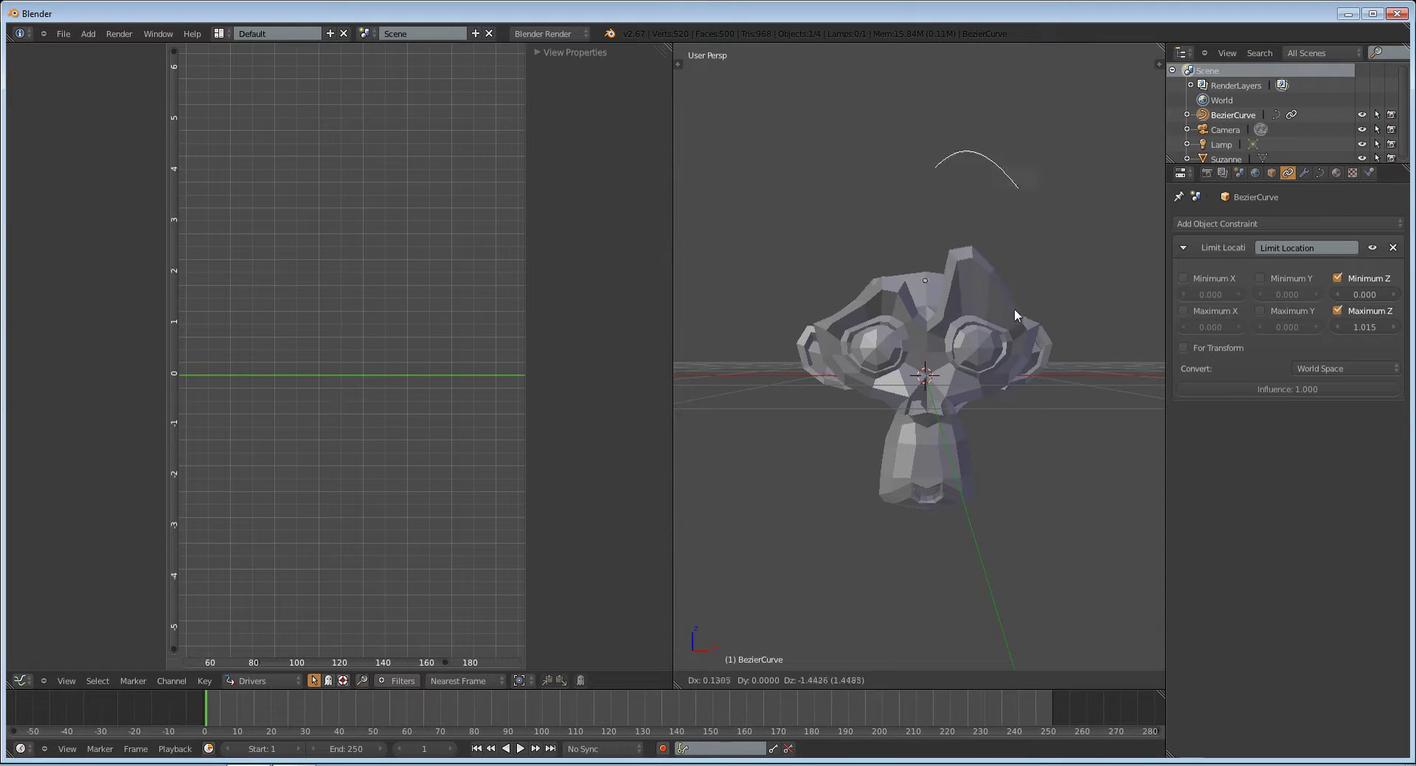
click(1028, 360)
middle_drag(1028, 361, 994, 313)
key(g)
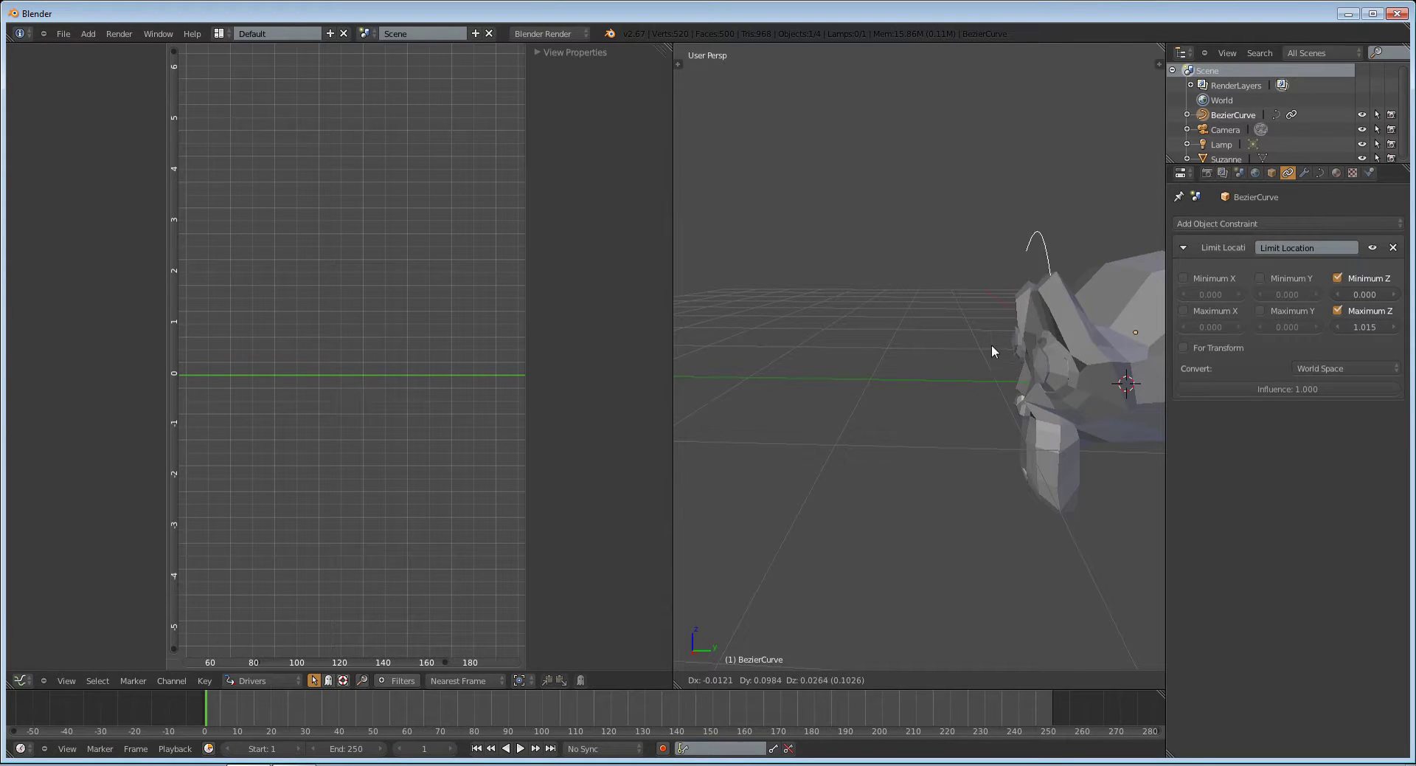
click(1047, 272)
middle_drag(1048, 272, 1137, 264)
scroll(1137, 264, down, 3)
key(g)
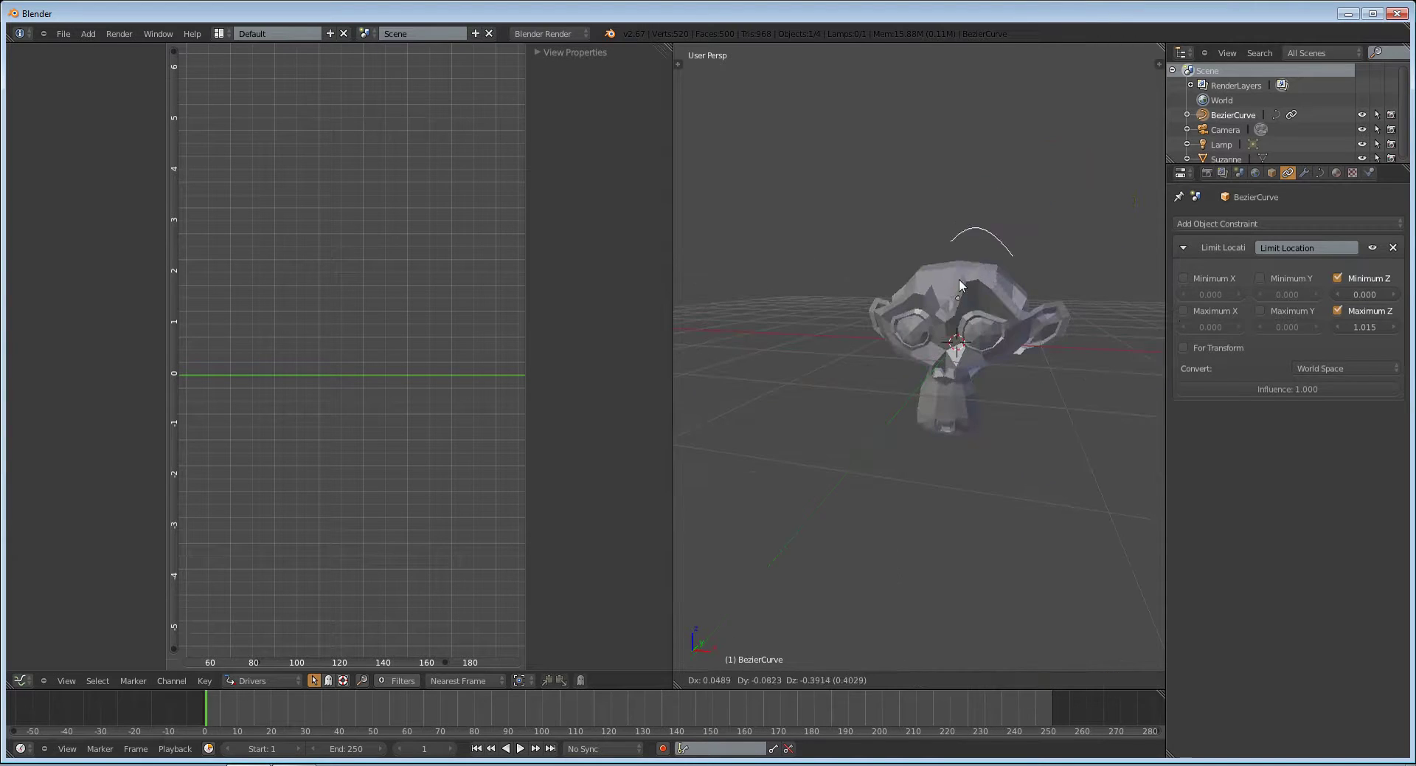
click(965, 317)
key(KP_1)
scroll(968, 313, up, 3)
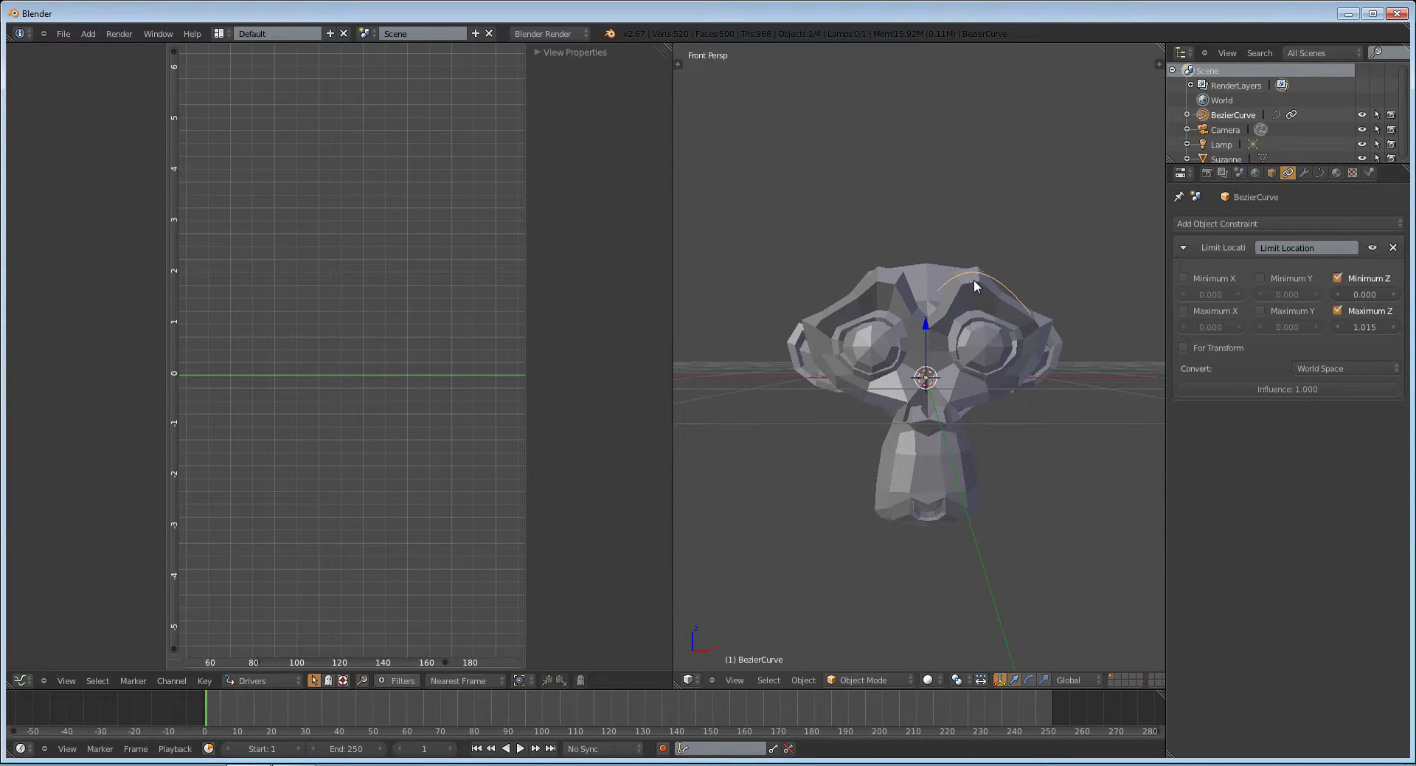
Enlarge the 3D view over the Graph Editor and sketch a rough Grease Pencil box above and beside the monkey head.
scroll(967, 278, down, 4)
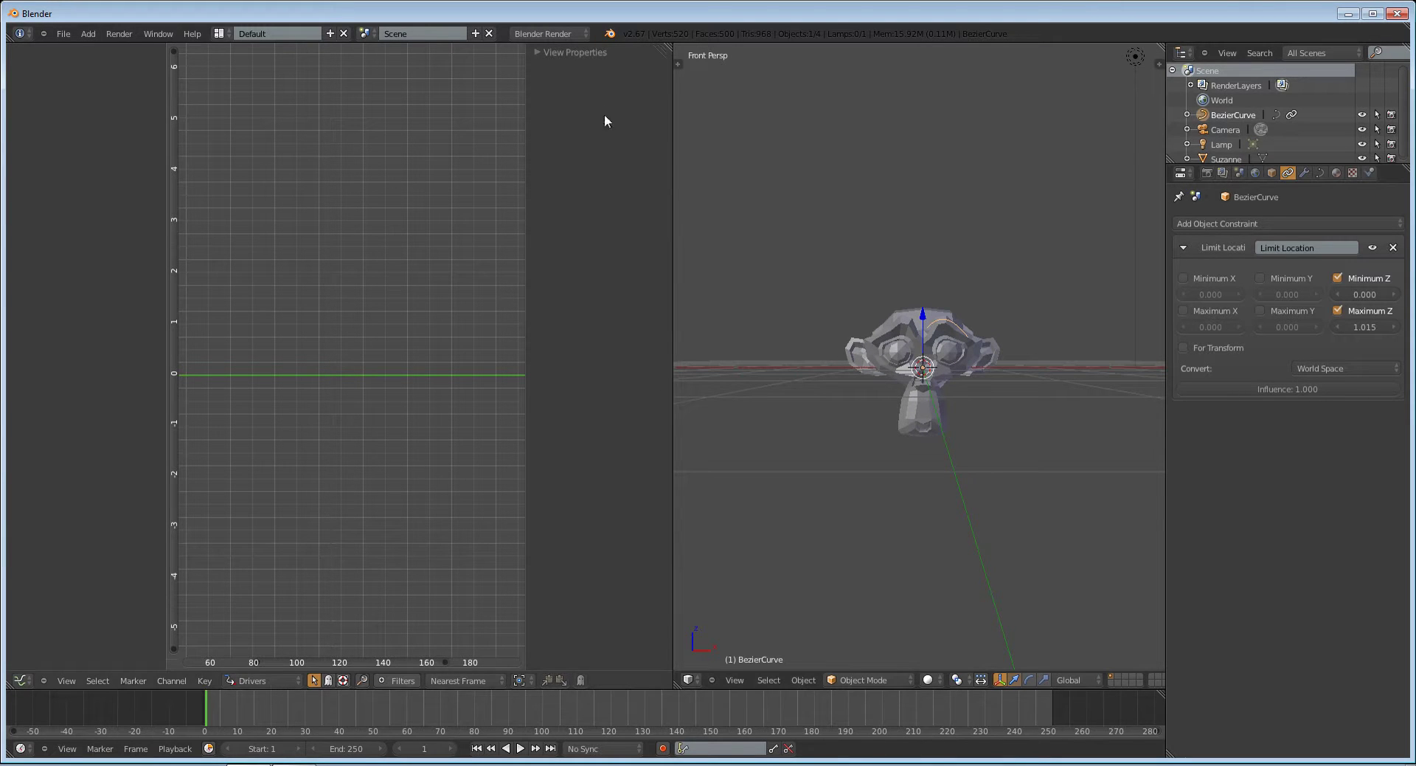
drag(672, 164, 385, 221)
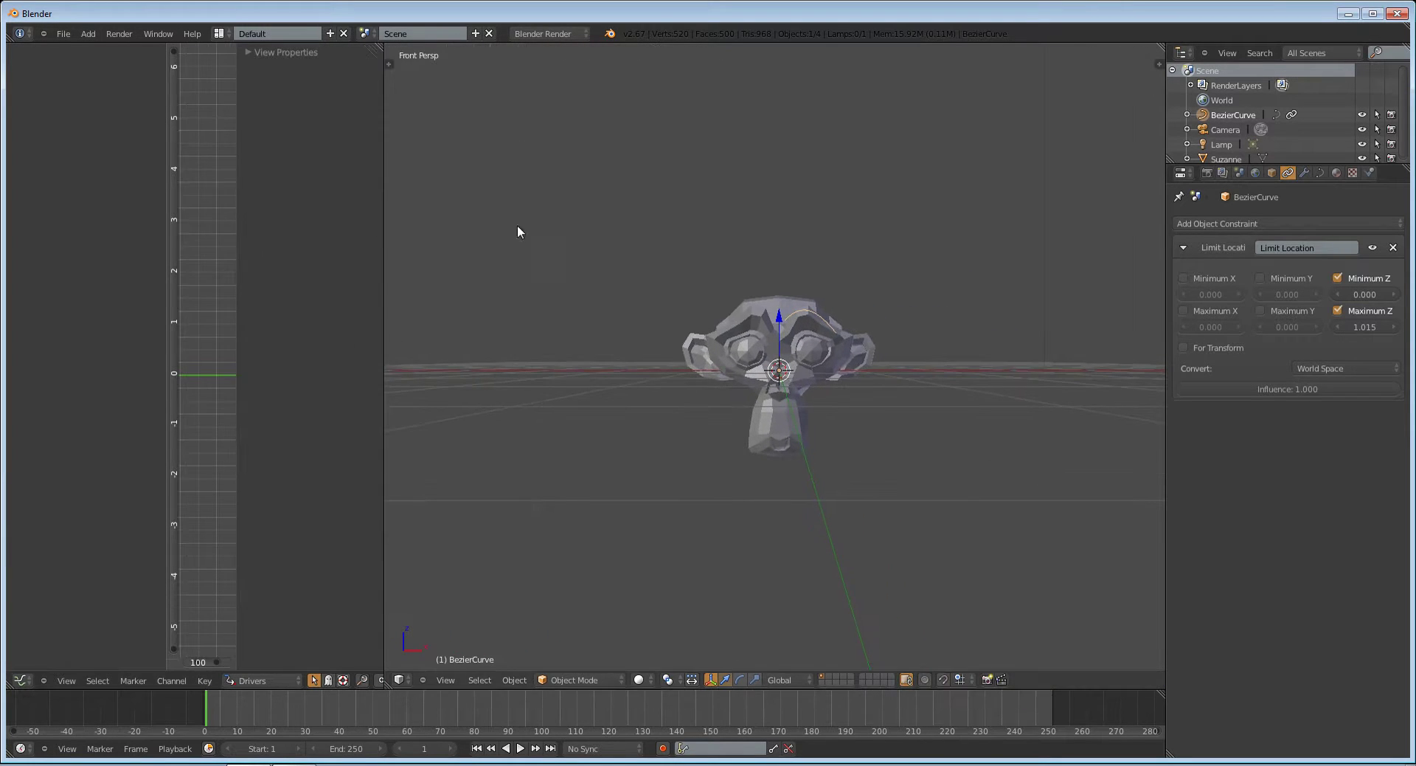
scroll(936, 271, down, 2)
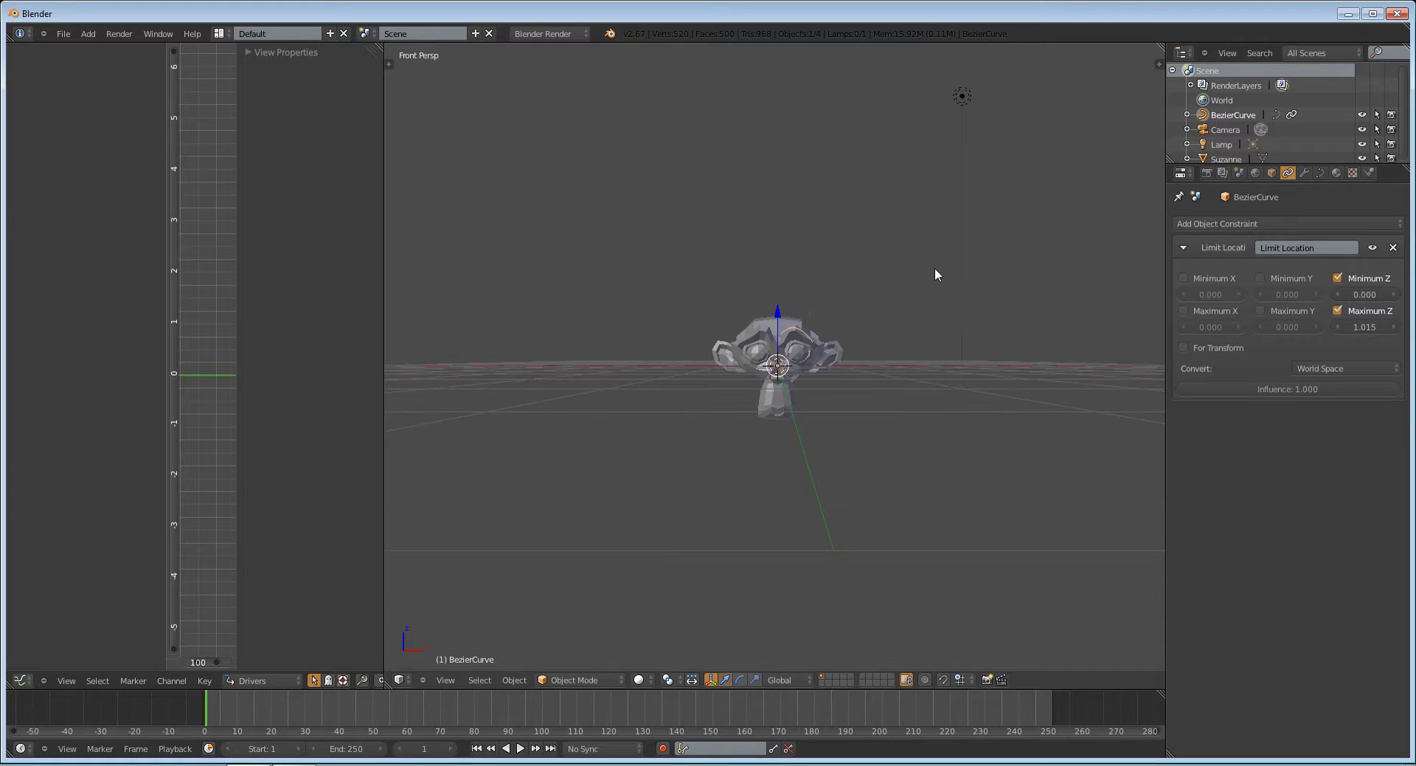
mouse_move(909, 224)
mouse_down()
mouse_move(898, 278)
mouse_move(1033, 193)
mouse_move(859, 191)
mouse_up()
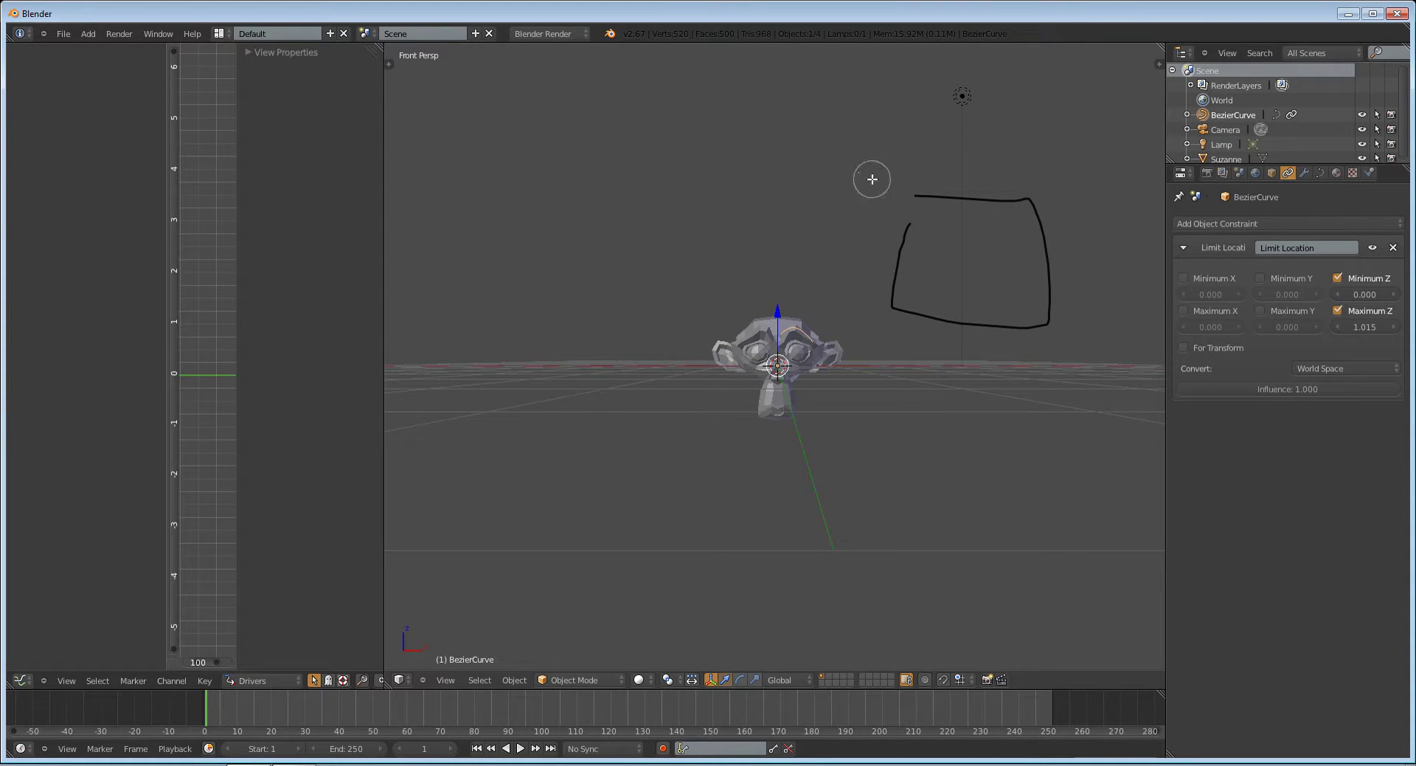
right_drag(869, 178, 905, 201)
Write the letters A and E with vertical strokes beside them inside the box using Grease Pencil.
drag(958, 284, 965, 284)
ctrl+middle_drag(884, 376, 782, 479)
ctrl+middle_drag(1121, 281, 1029, 254)
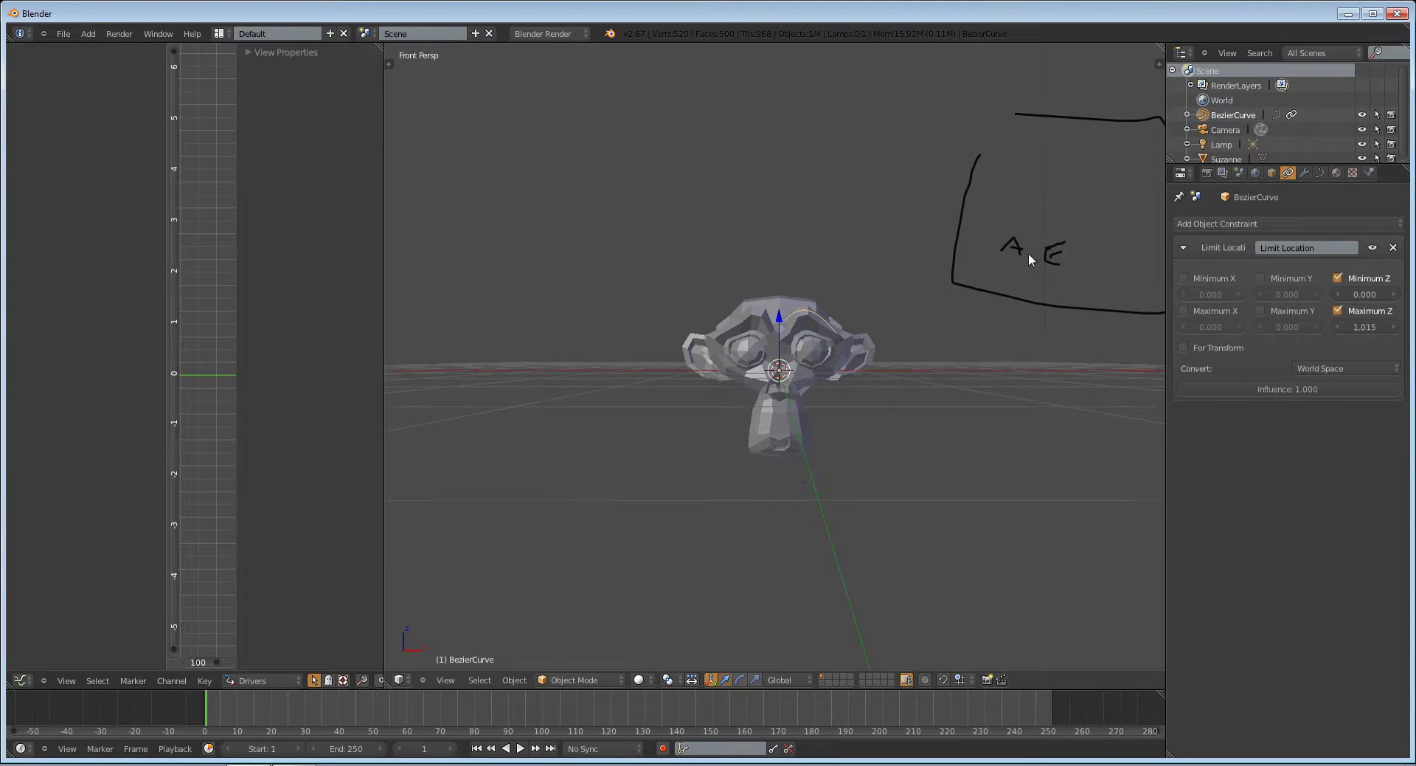
drag(1019, 253, 1033, 219)
scroll(901, 441, up, 1)
scroll(875, 418, down, 2)
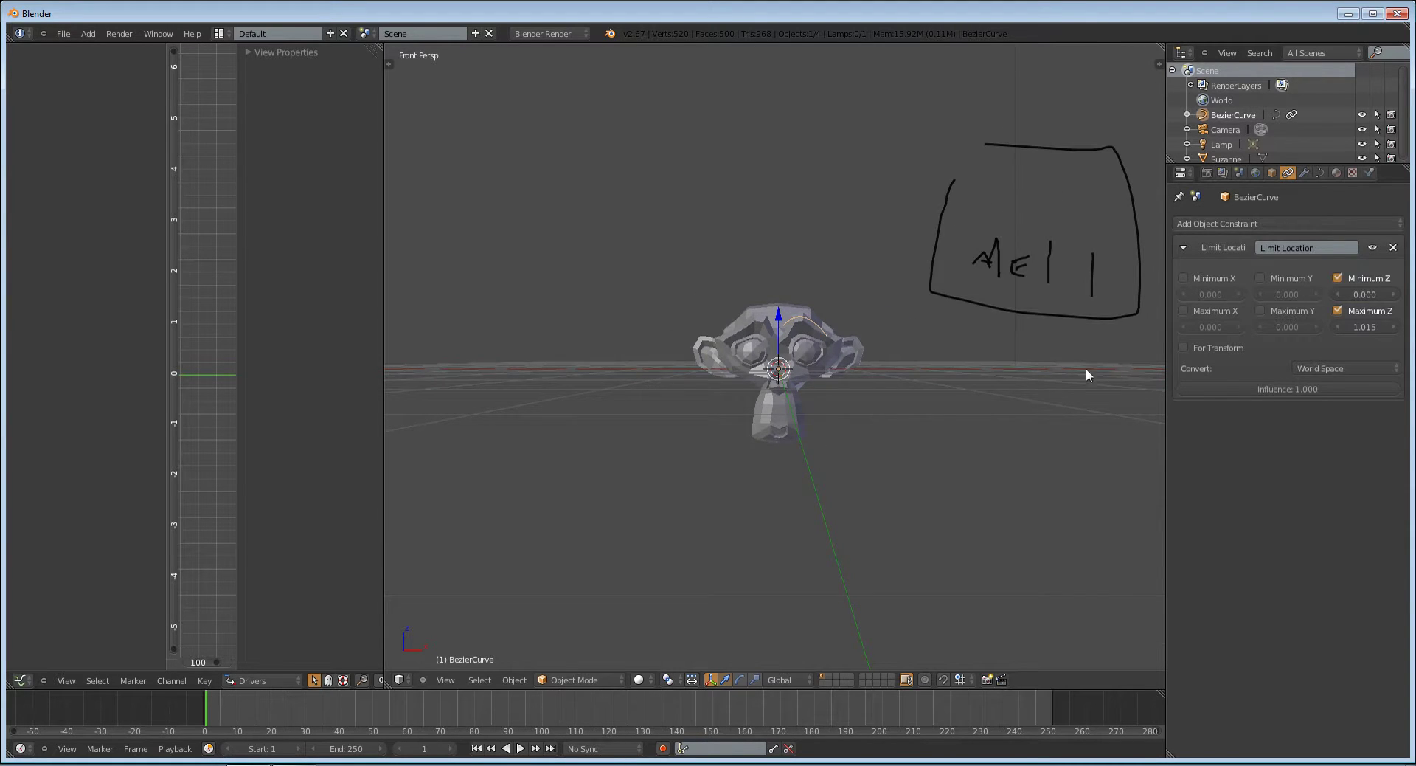
Sketch an upright Grease Pencil oval on the side of the monkey head opposite the box.
mouse_move(1086, 375)
middle_down()
mouse_move(1012, 402)
mouse_move(1092, 379)
middle_up()
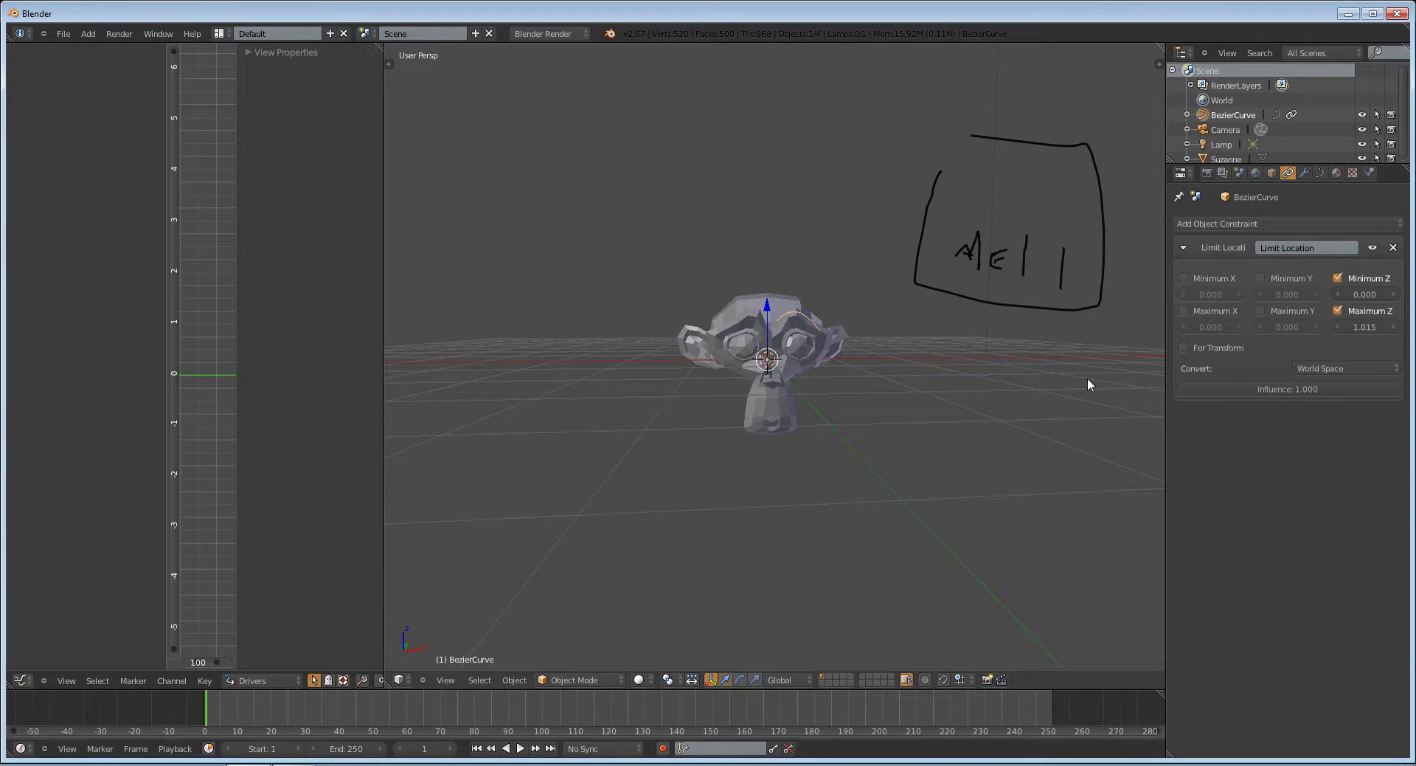
scroll(1003, 385, up, 1)
scroll(987, 387, down, 2)
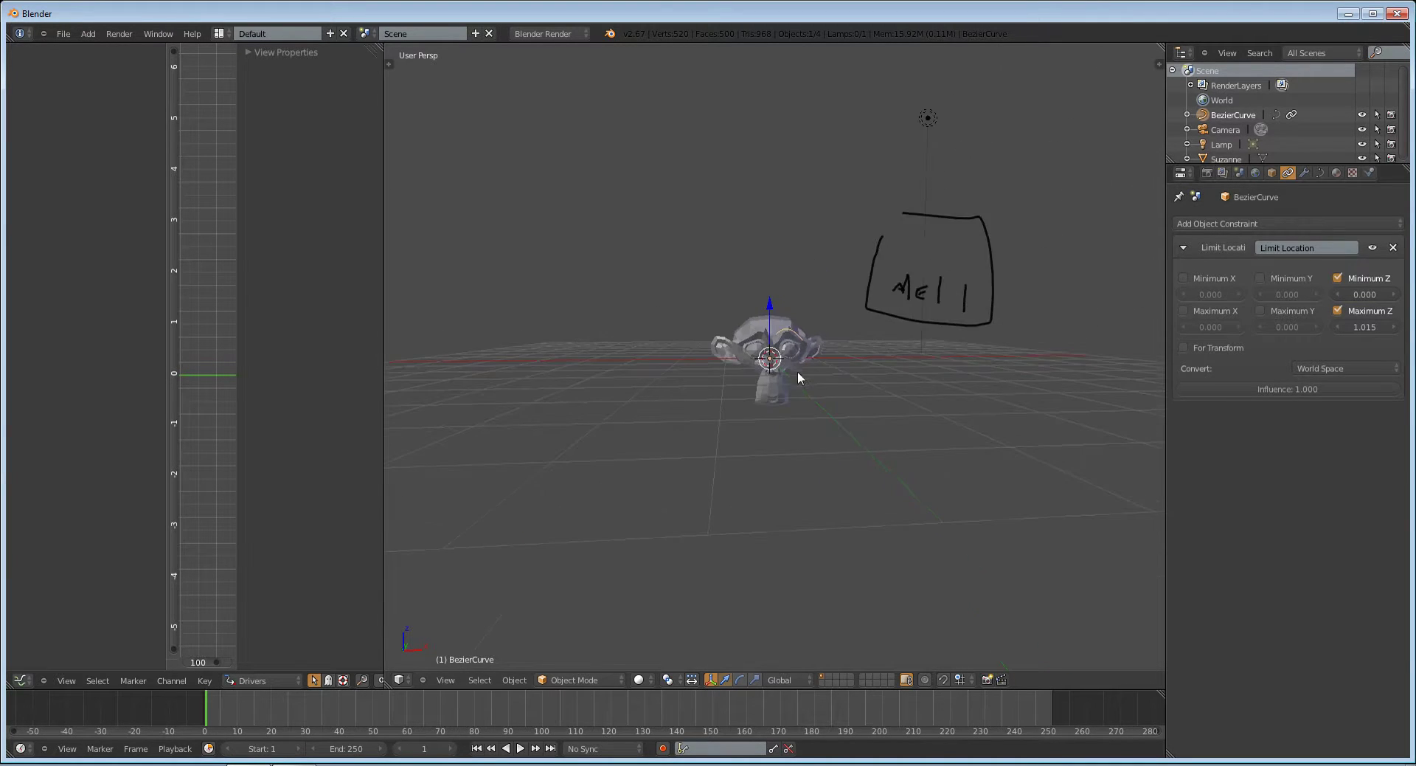
scroll(810, 366, up, 2)
mouse_move(843, 362)
middle_down()
mouse_move(719, 368)
mouse_move(641, 334)
middle_up()
drag(605, 333, 621, 326)
mouse_move(621, 325)
middle_down()
mouse_move(715, 356)
mouse_move(697, 388)
mouse_move(740, 404)
middle_up()
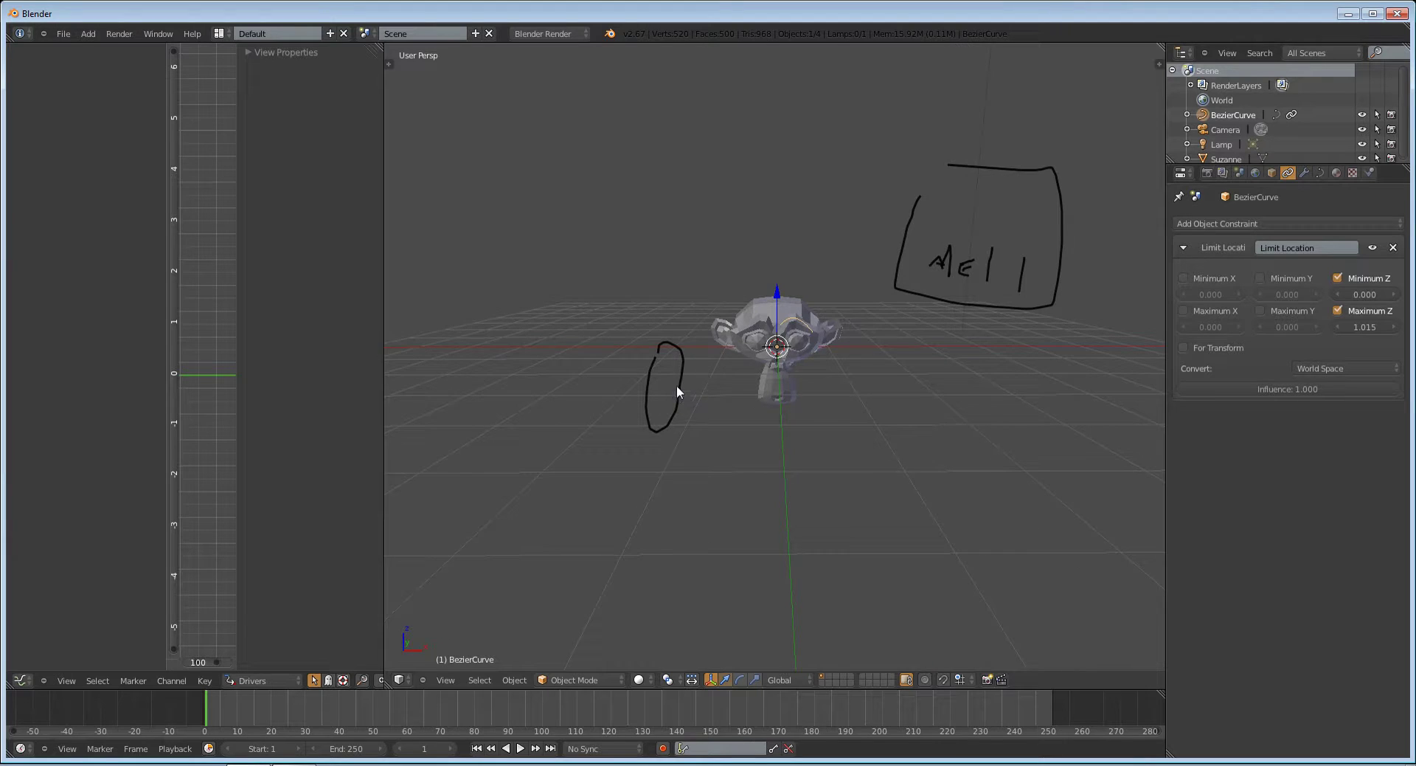
scroll(728, 353, up, 3)
scroll(716, 354, down, 3)
scroll(812, 336, up, 3)
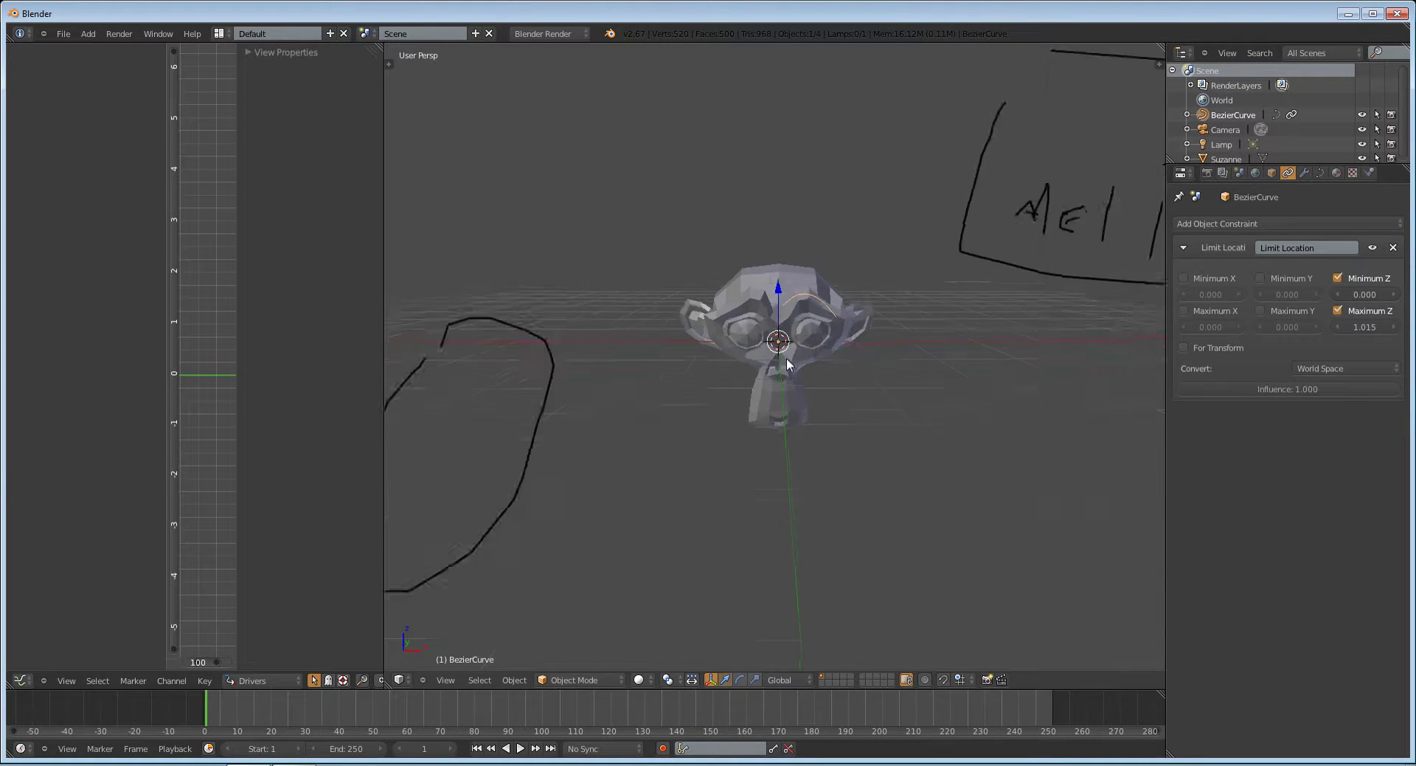
mouse_move(787, 362)
middle_down()
mouse_move(917, 417)
mouse_move(873, 401)
mouse_move(940, 387)
mouse_move(856, 398)
mouse_move(872, 414)
mouse_move(942, 405)
mouse_move(804, 384)
middle_up()
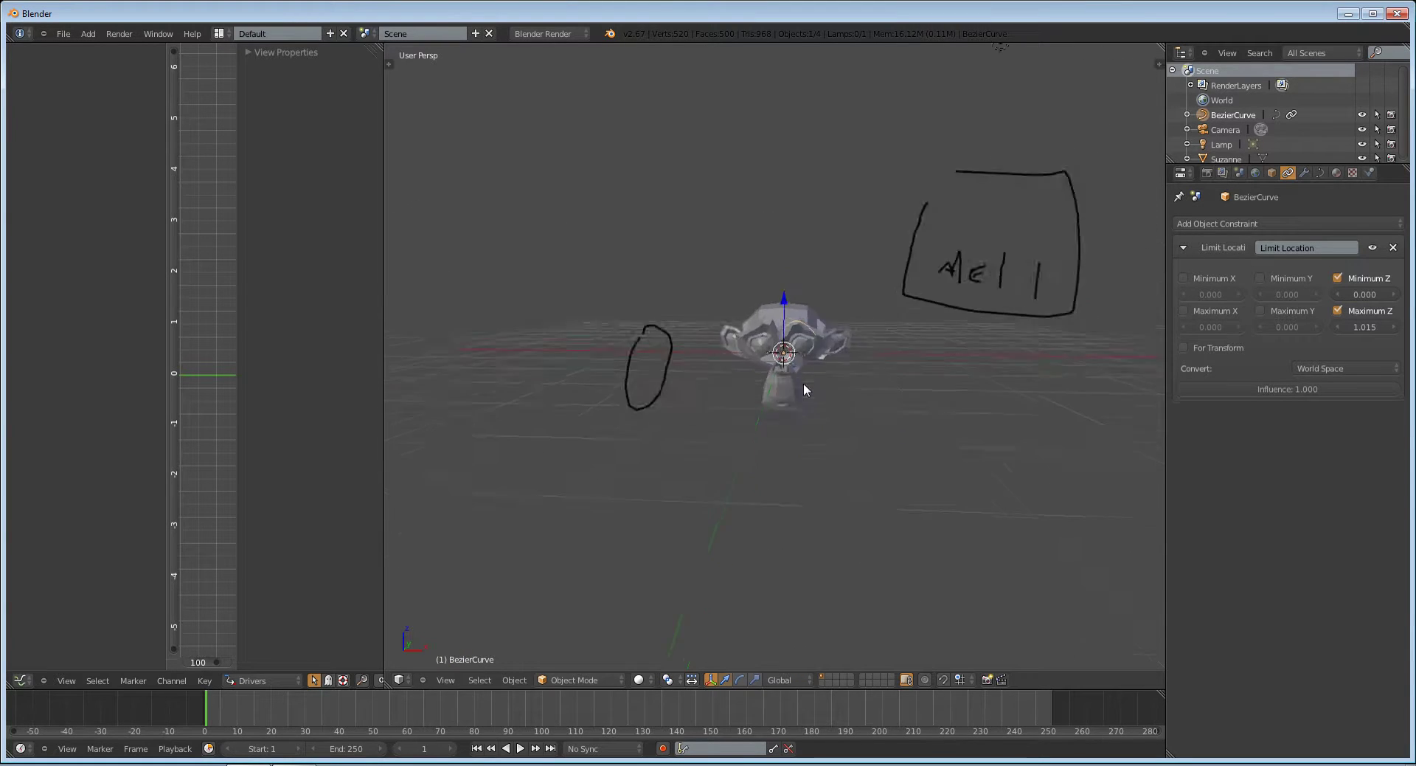
scroll(803, 383, up, 3)
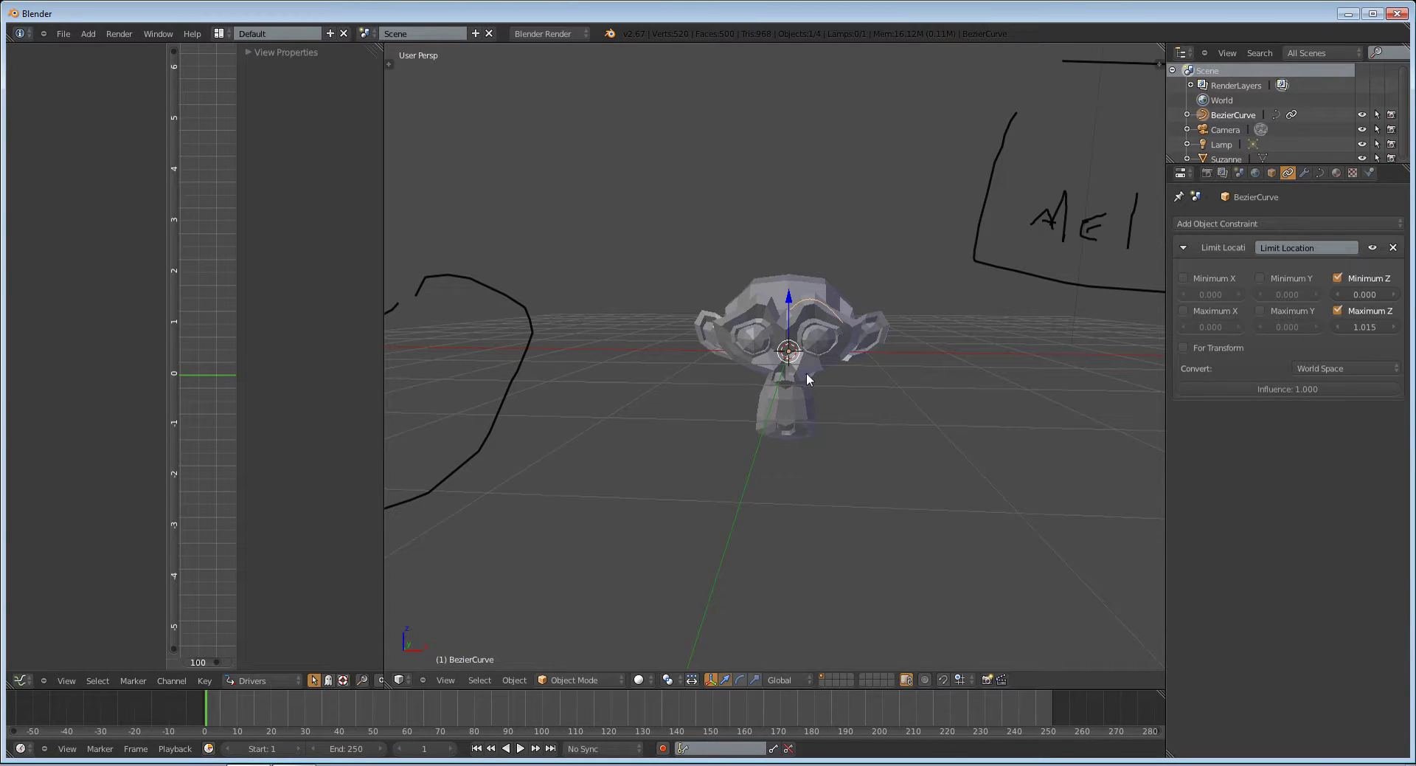